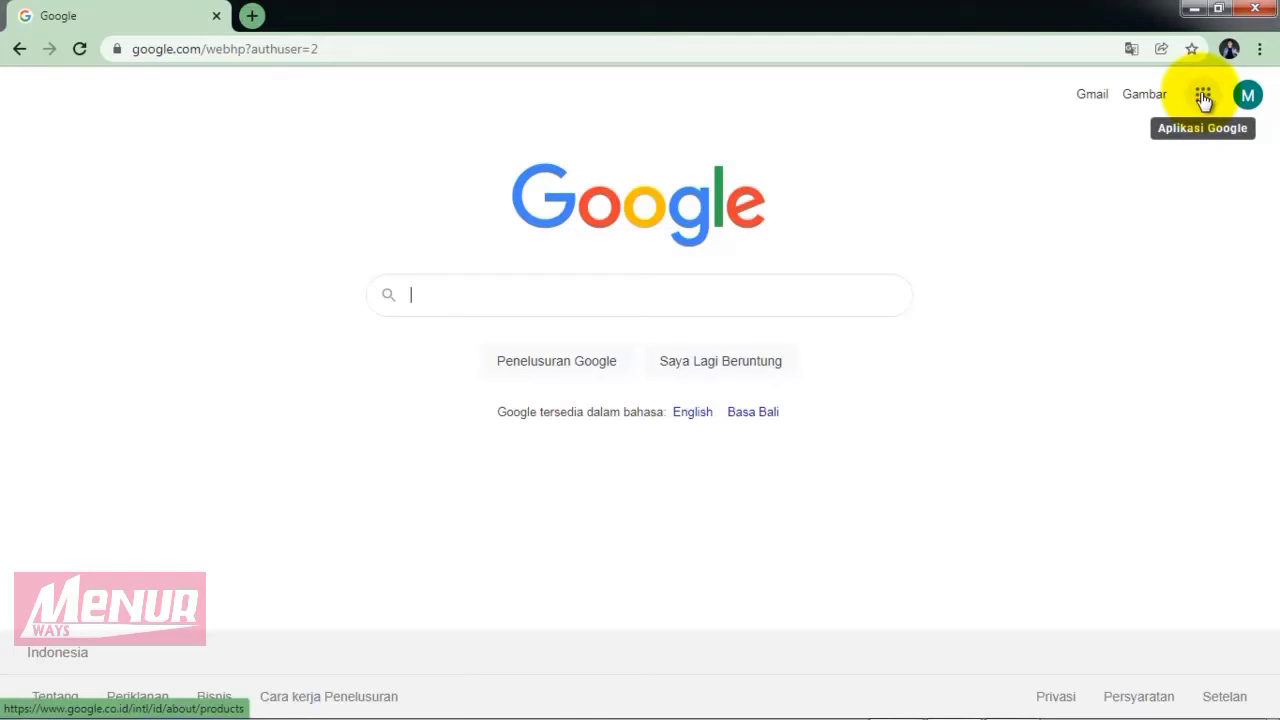
# Open Google Forms (Formulir) from the Google apps and create a new blank form.
pyautogui.click(1203, 97)
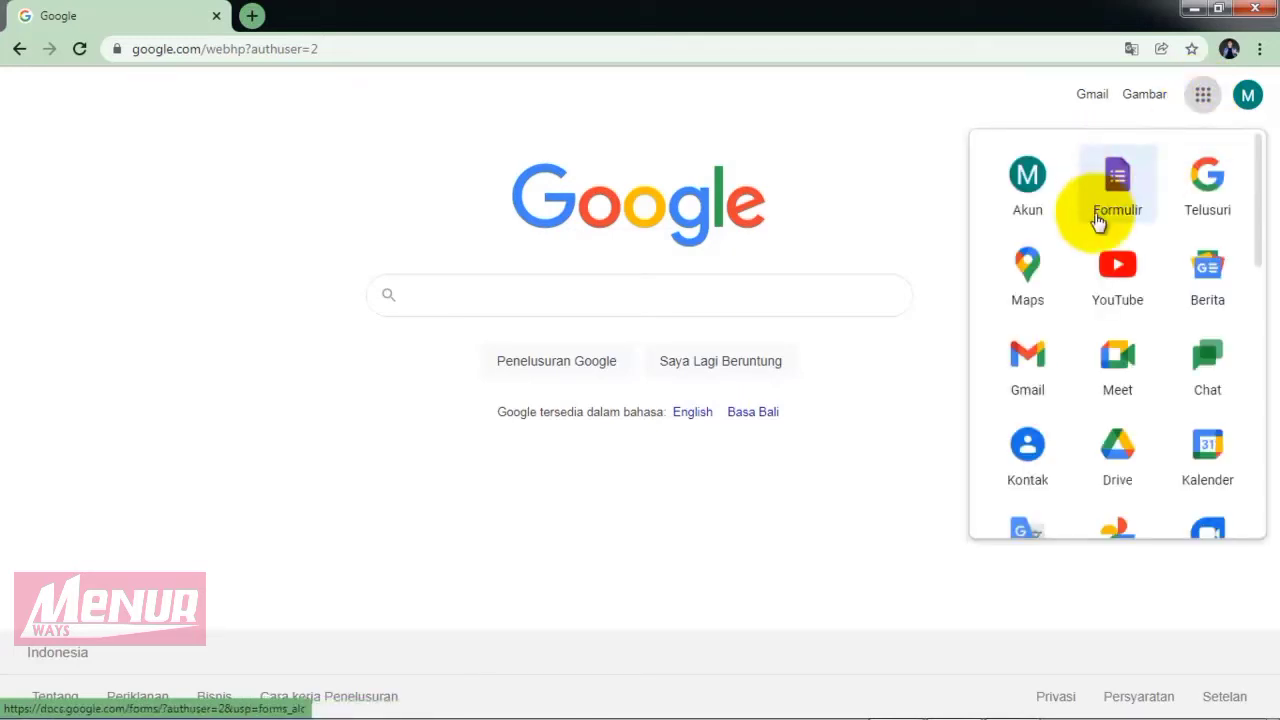
pyautogui.click(1118, 178)
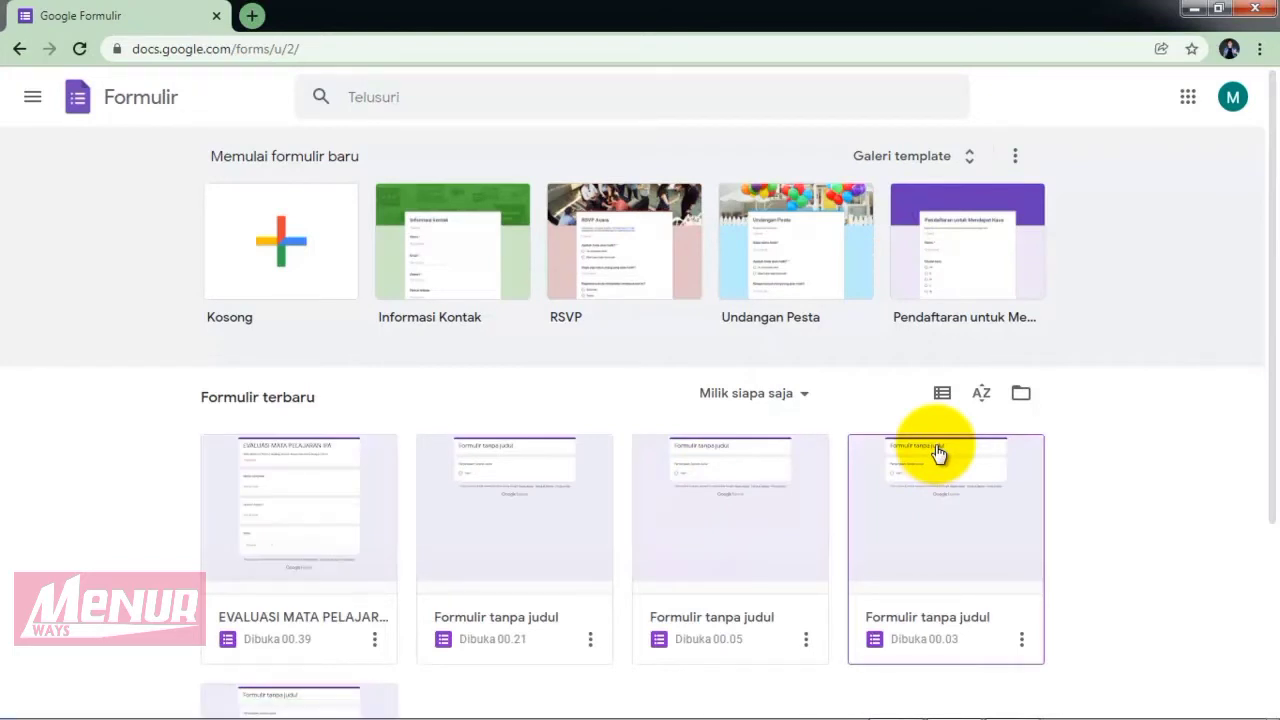
pyautogui.click(278, 244)
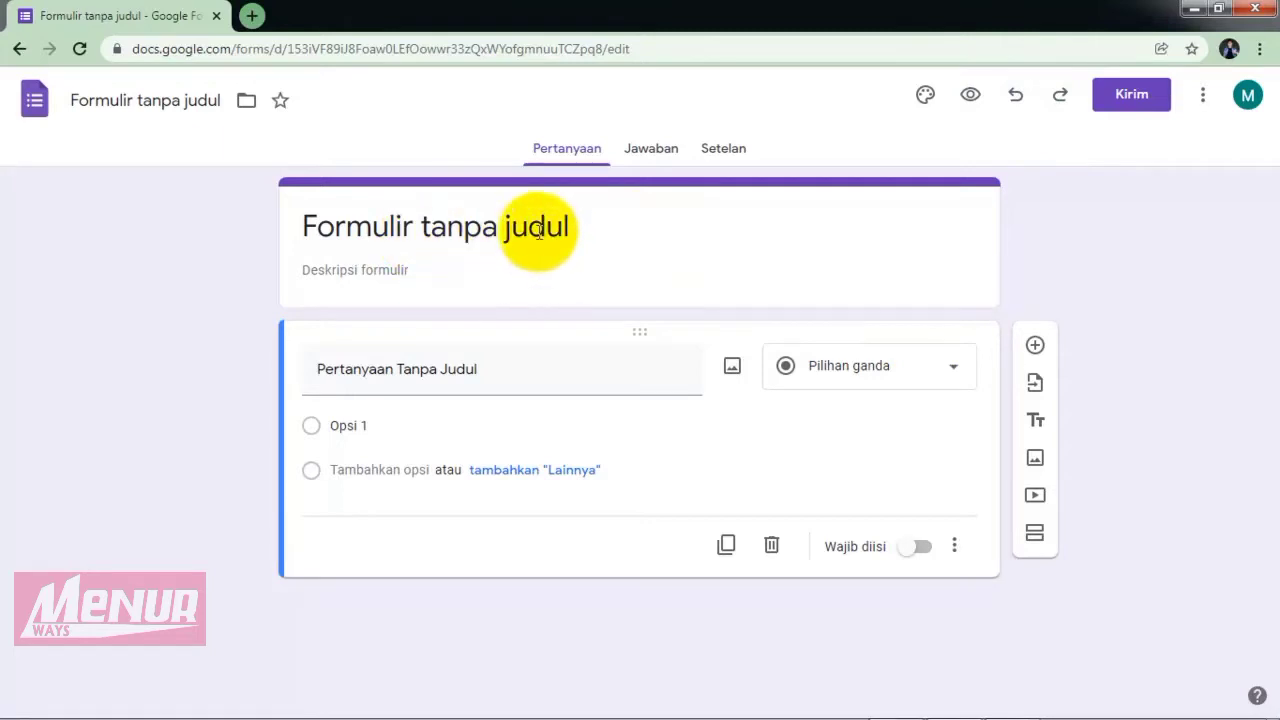
# Replace the form's heading with the title "EVALUASI IPA KELAS V".
pyautogui.click(495, 228)
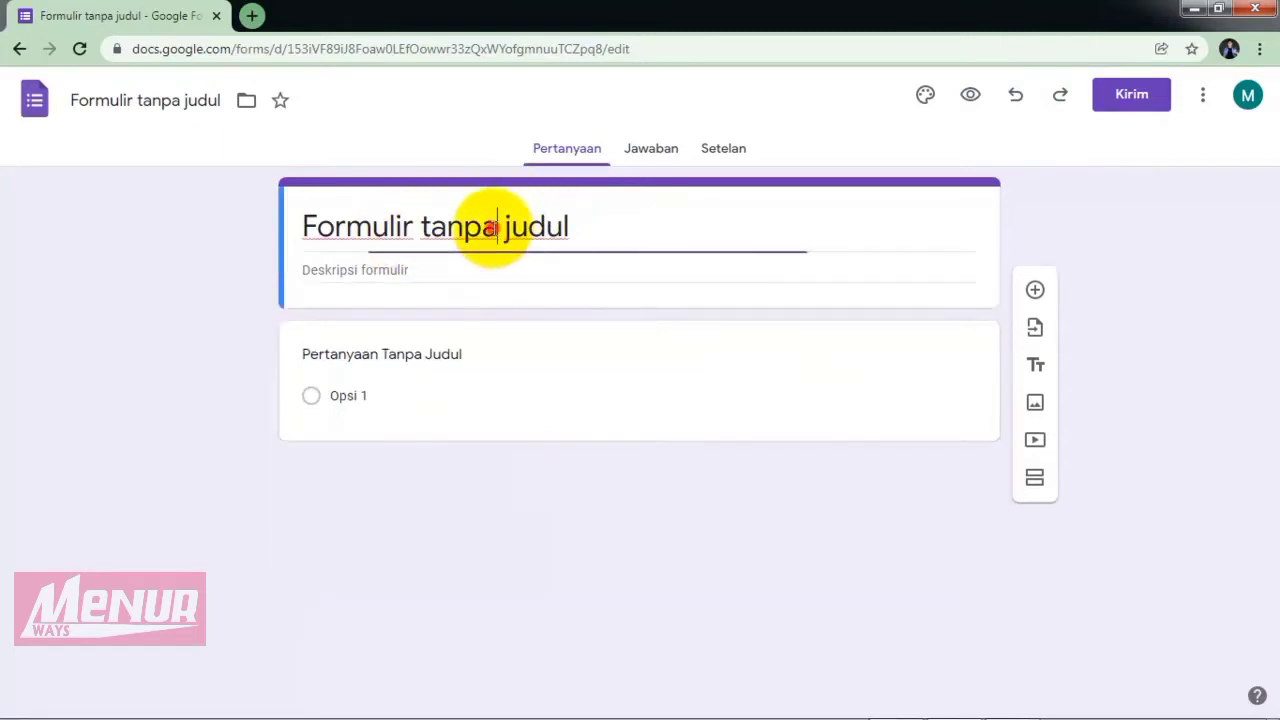
pyautogui.moveTo(571, 226); pyautogui.dragTo(291, 229)
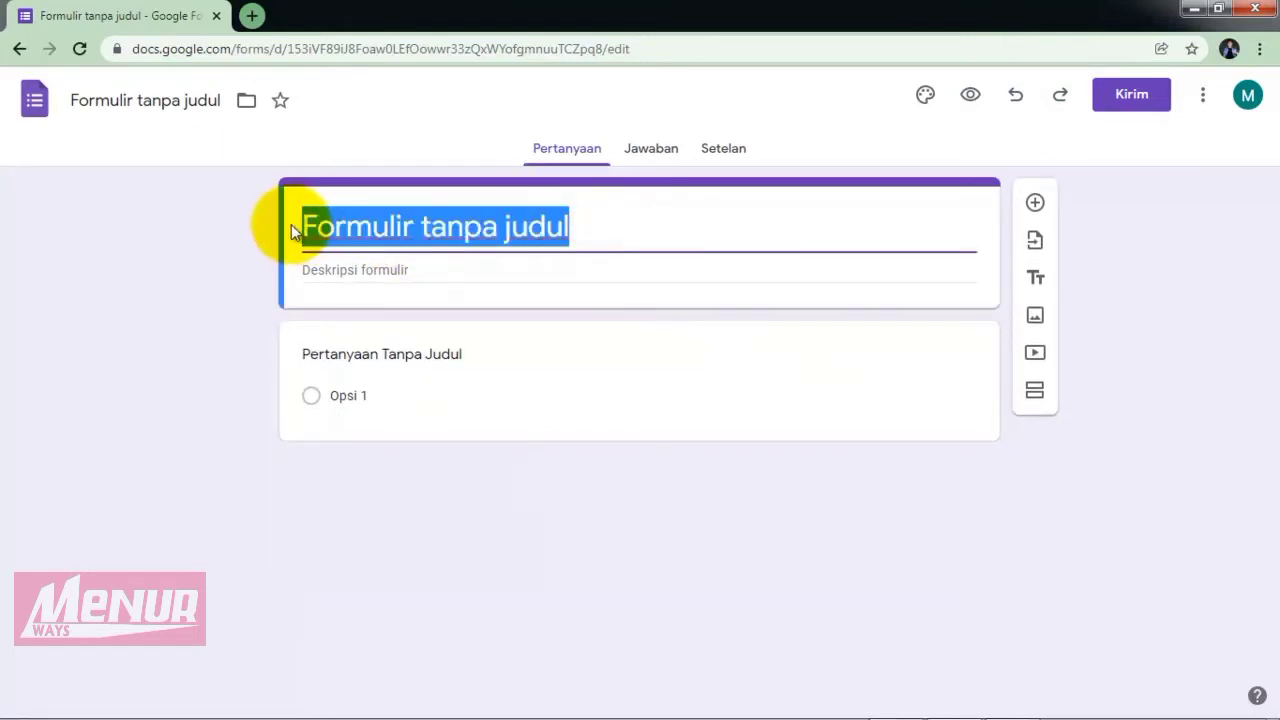
pyautogui.write('EVALUA')
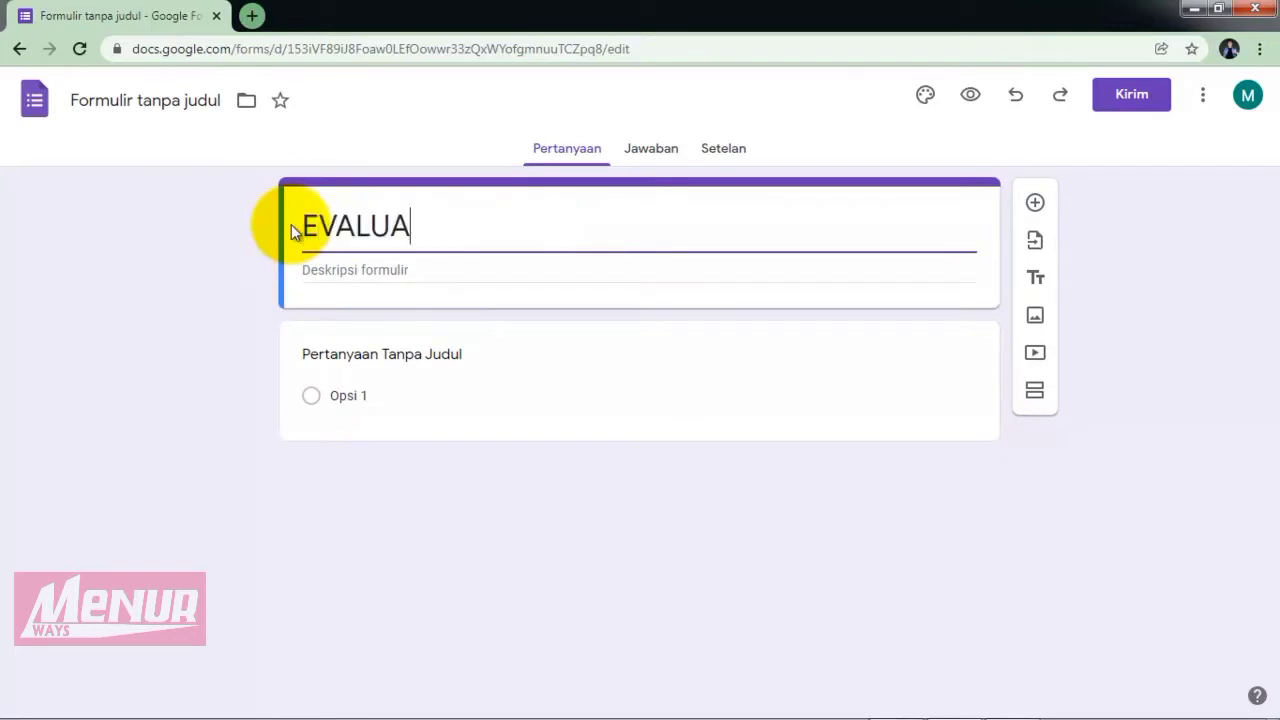
pyautogui.write('SI KELA')
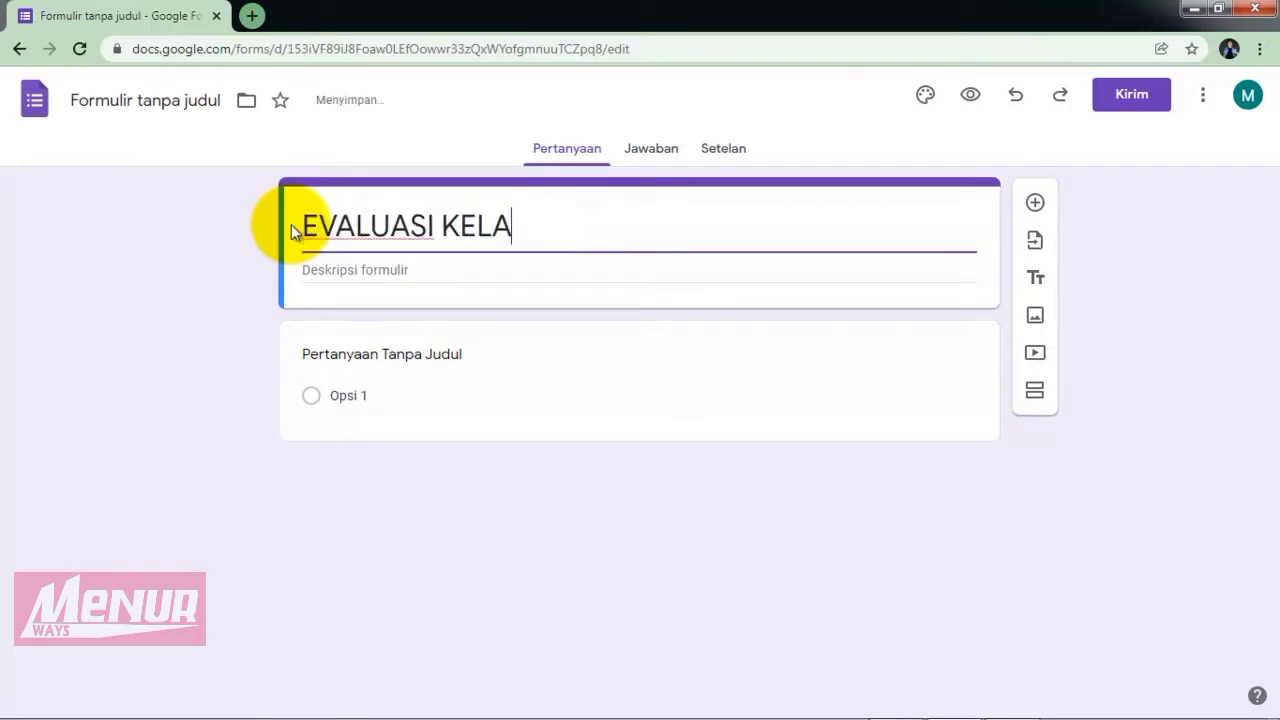
pyautogui.write('S')
pyautogui.press('BackSpace')
pyautogui.press('BackSpace')
pyautogui.press('BackSpace')
pyautogui.press('BackSpace')
pyautogui.press('BackSpace')
pyautogui.press('BackSpace')
pyautogui.press('BackSpace')
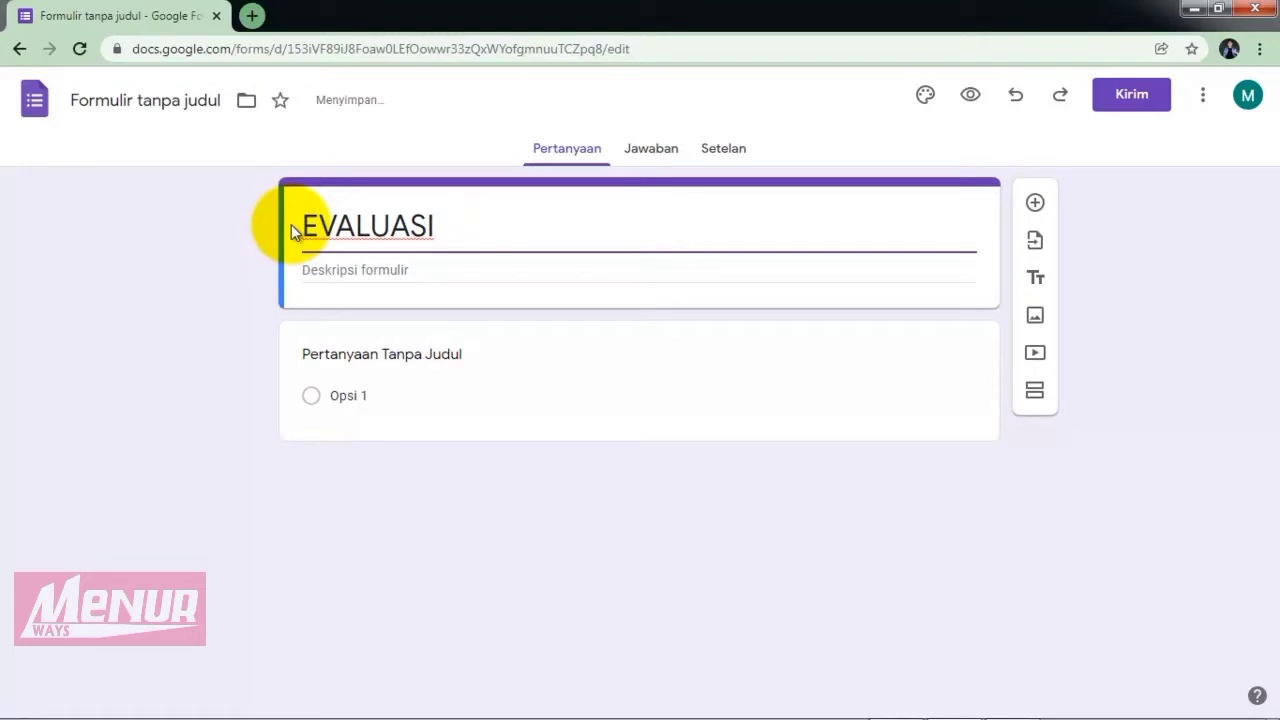
pyautogui.write('IPA KELAS V')
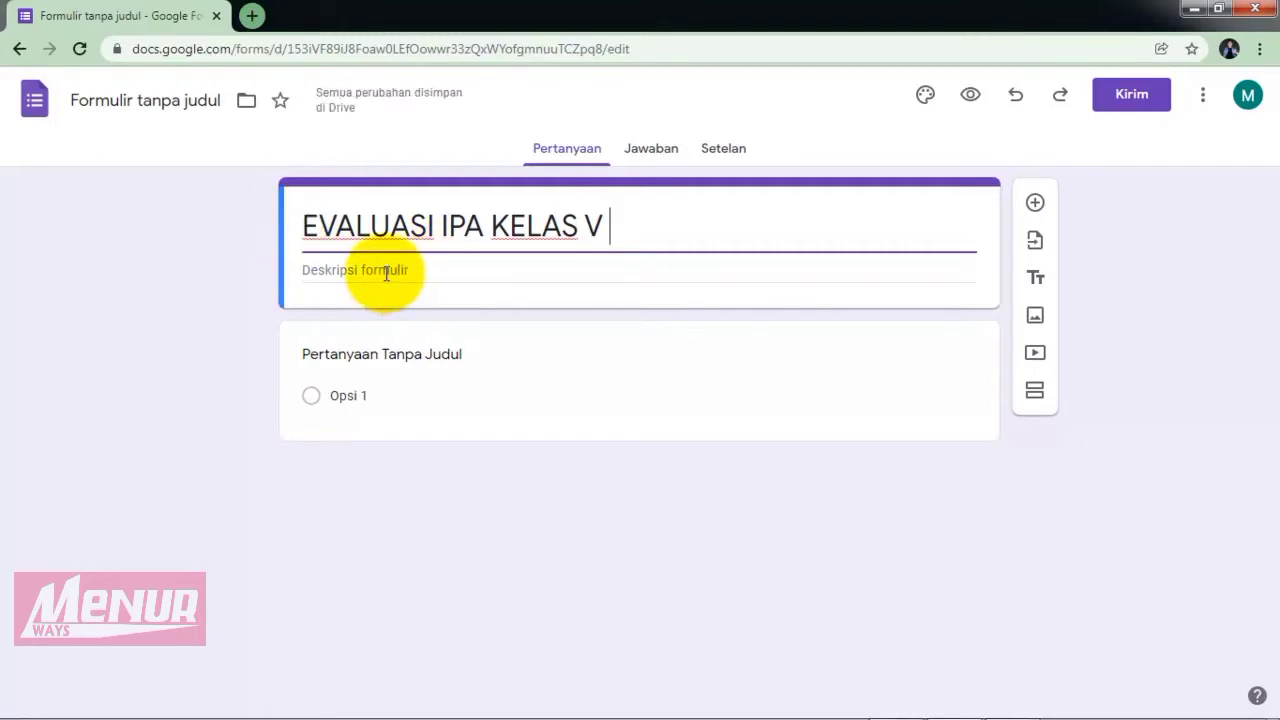
# Enter "Isilah Identitas dengan benar." as the form description.
pyautogui.click(386, 273)
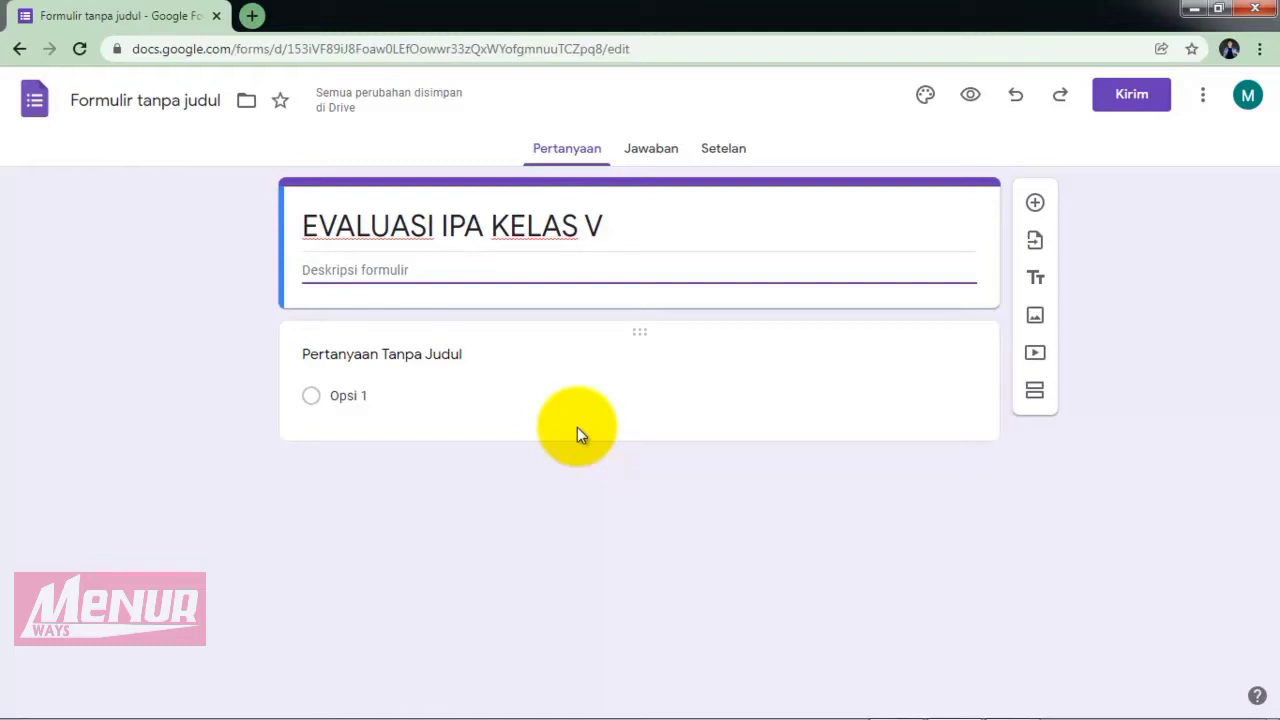
pyautogui.write('Isila')
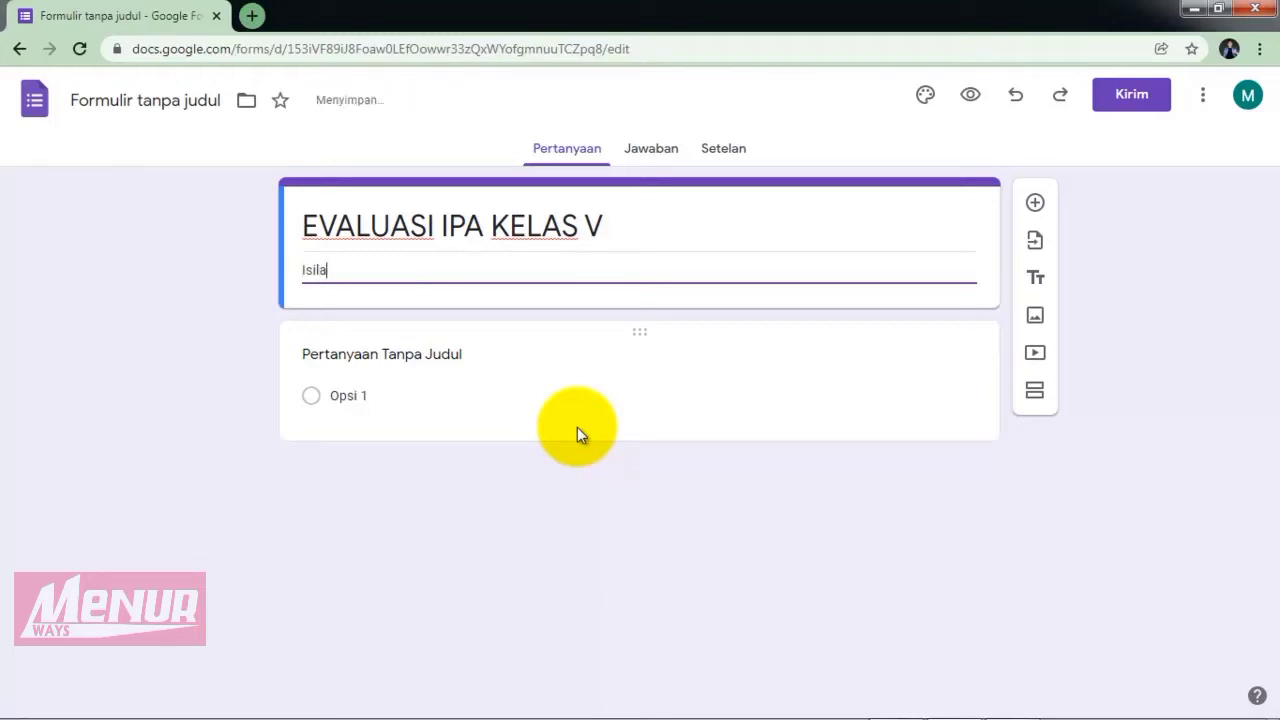
pyautogui.write('h Identita')
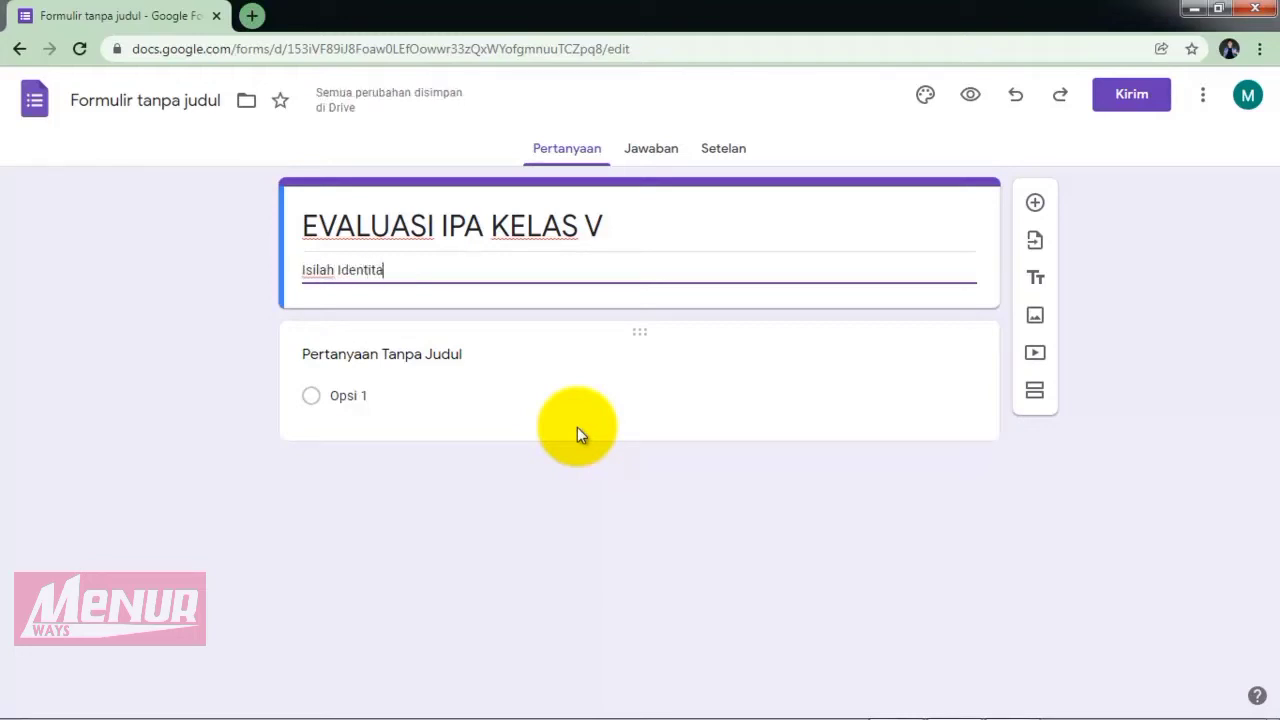
pyautogui.write('s dengan benar.')
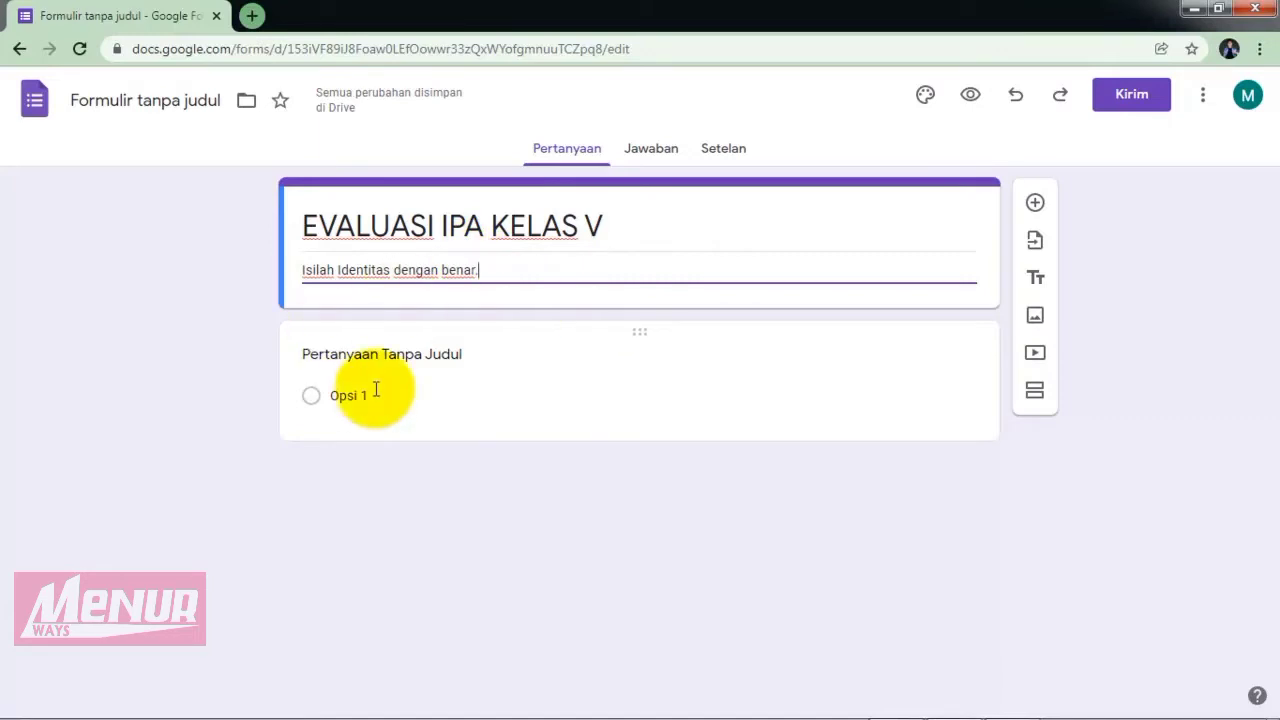
# Title the first question "Nama Lengkap", replacing its placeholder text.
pyautogui.click(466, 356)
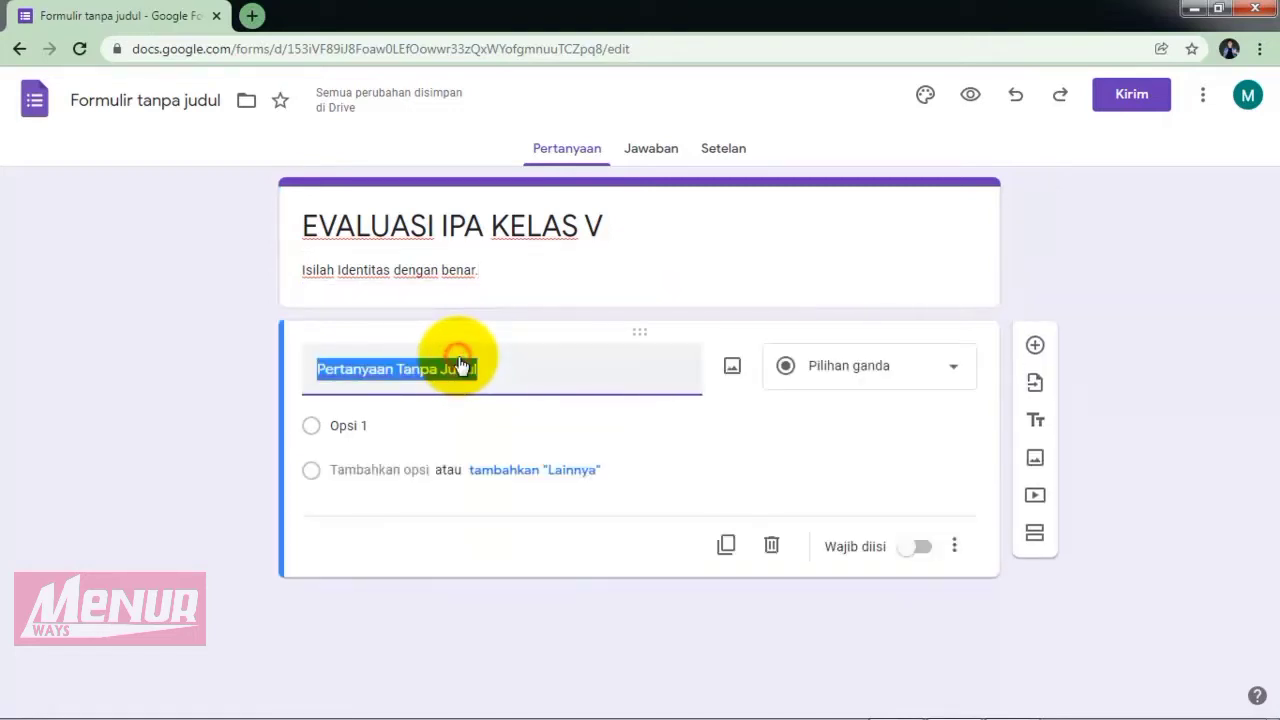
pyautogui.write('NAMA')
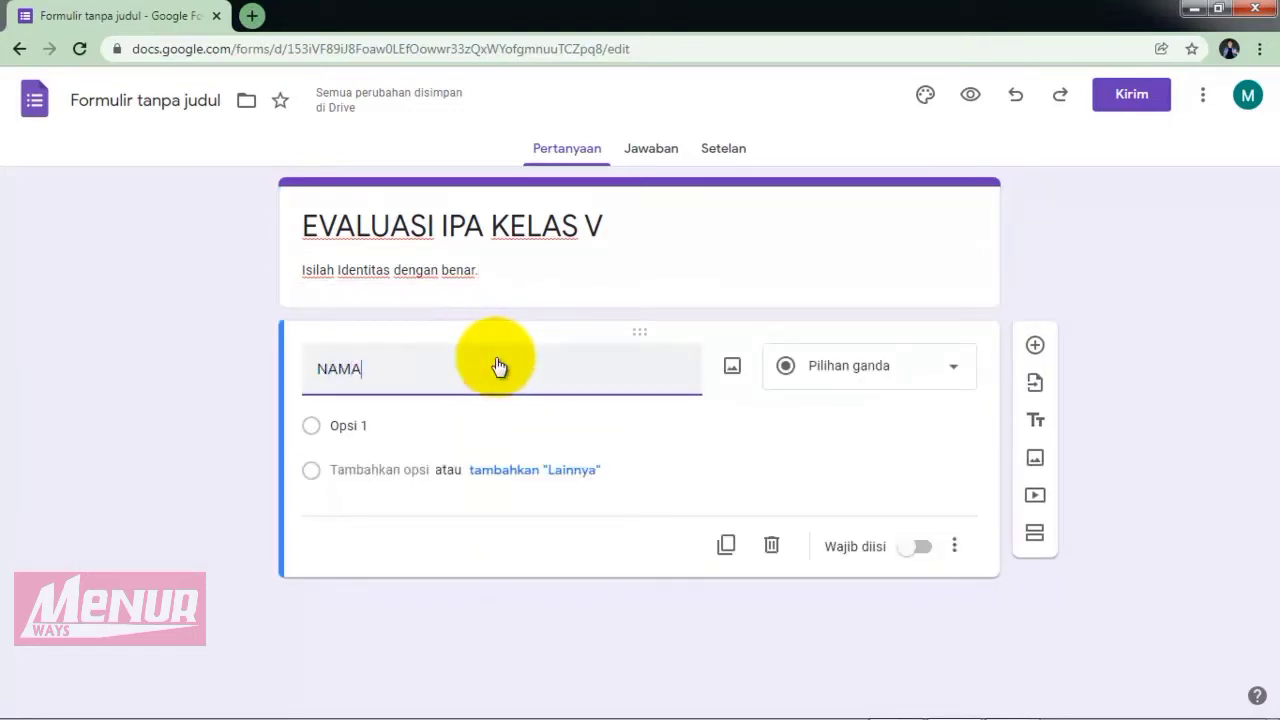
pyautogui.press('BackSpace')
pyautogui.press('BackSpace')
pyautogui.press('BackSpace')
pyautogui.write('ama ')
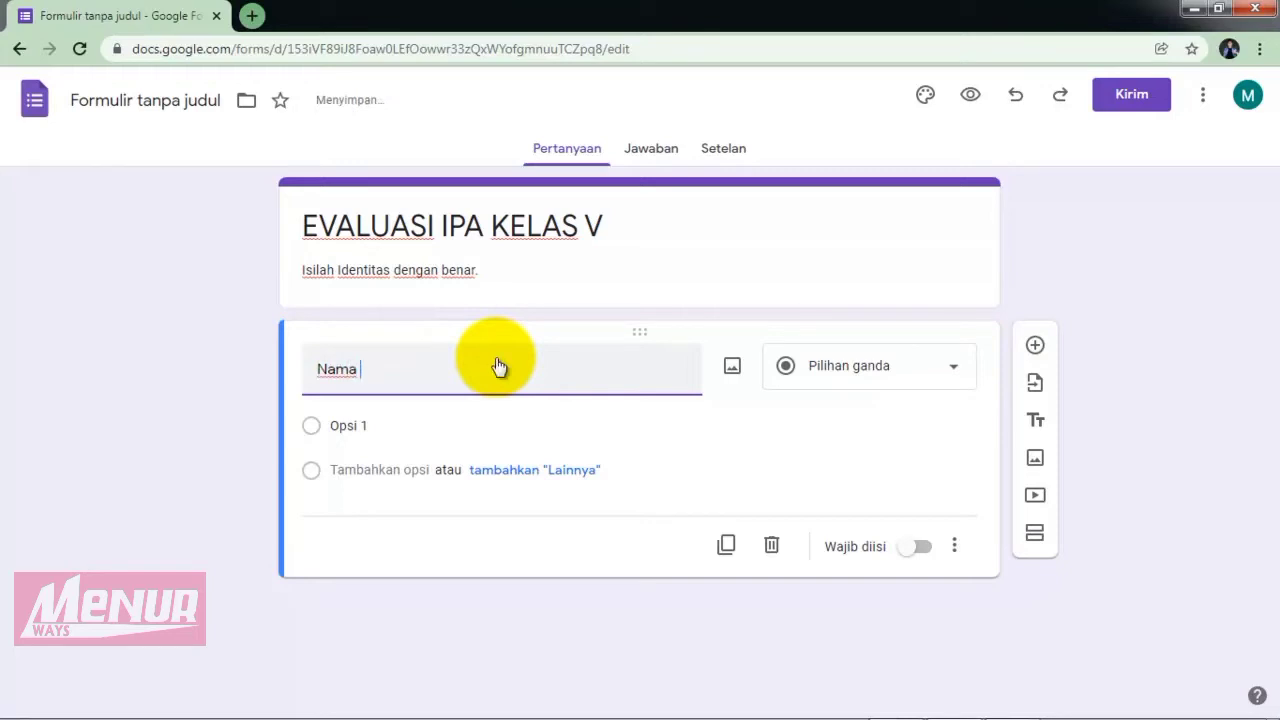
pyautogui.write('lengkap')
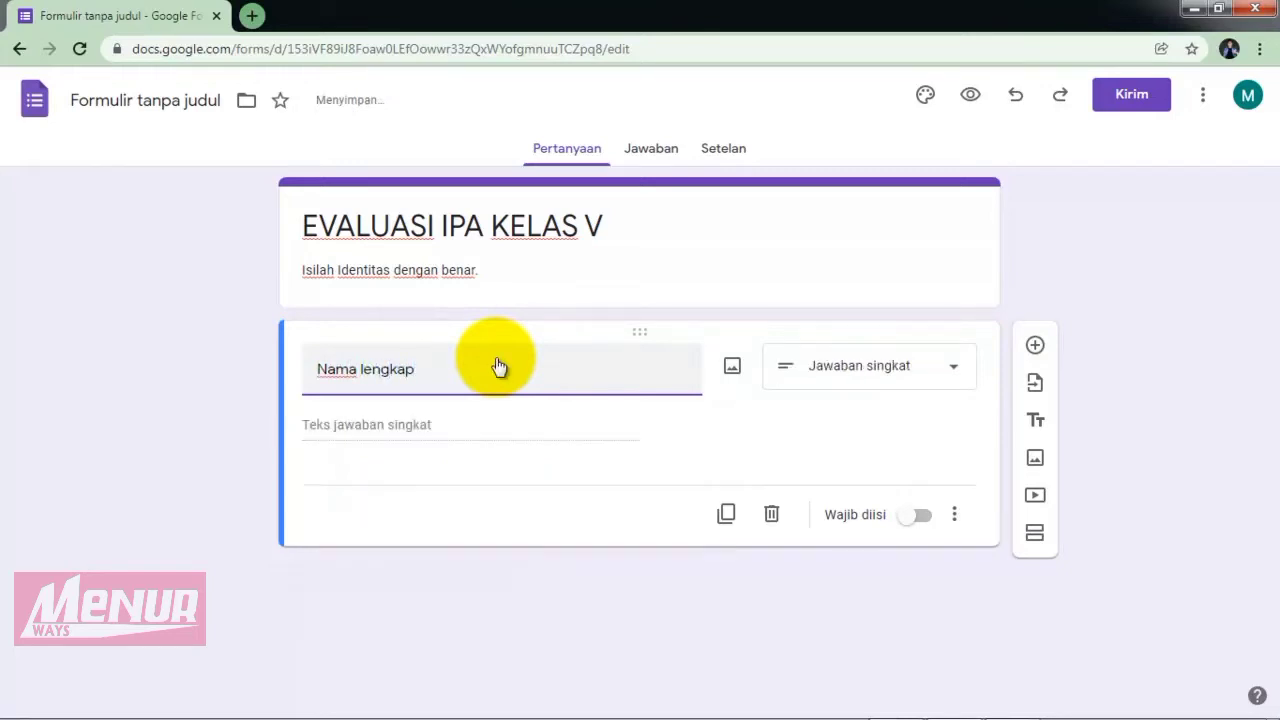
pyautogui.click(366, 370)
pyautogui.press('BackSpace')
pyautogui.write('L')
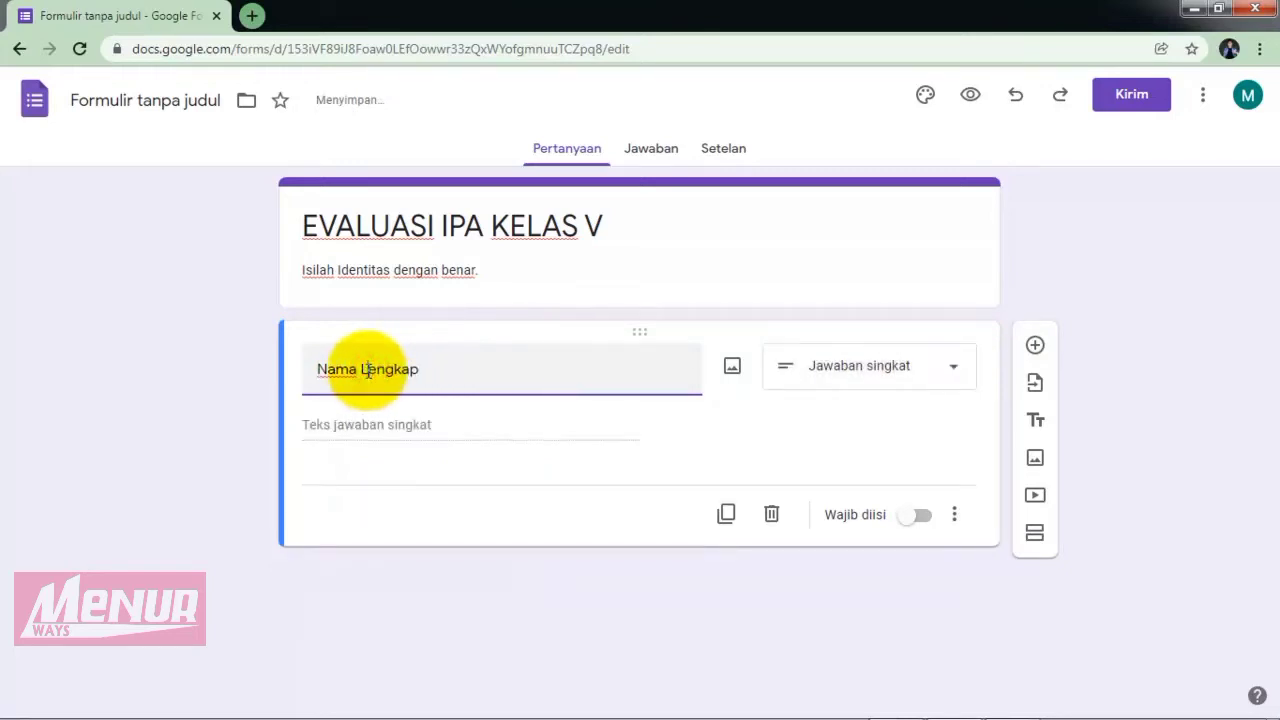
pyautogui.click(520, 439)
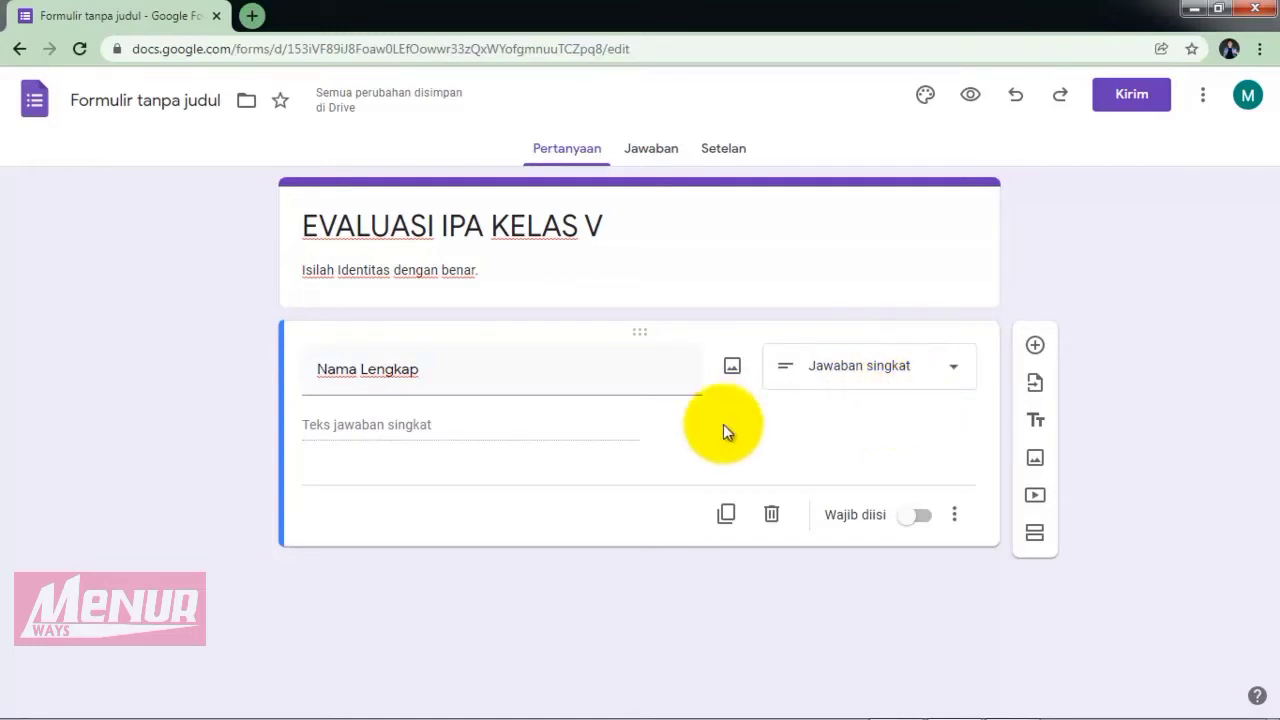
# Choose Jawaban singkat as the answer type of the Nama Lengkap question and make it required.
pyautogui.click(955, 368)
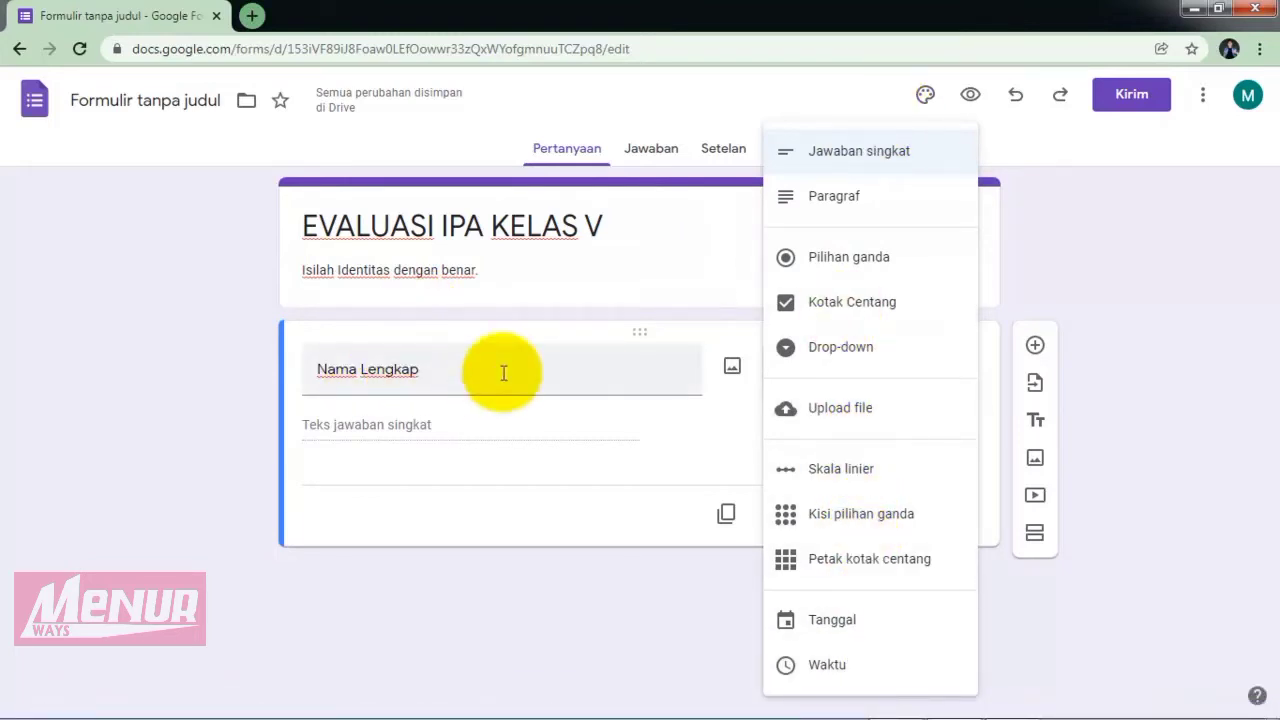
pyautogui.click(816, 152)
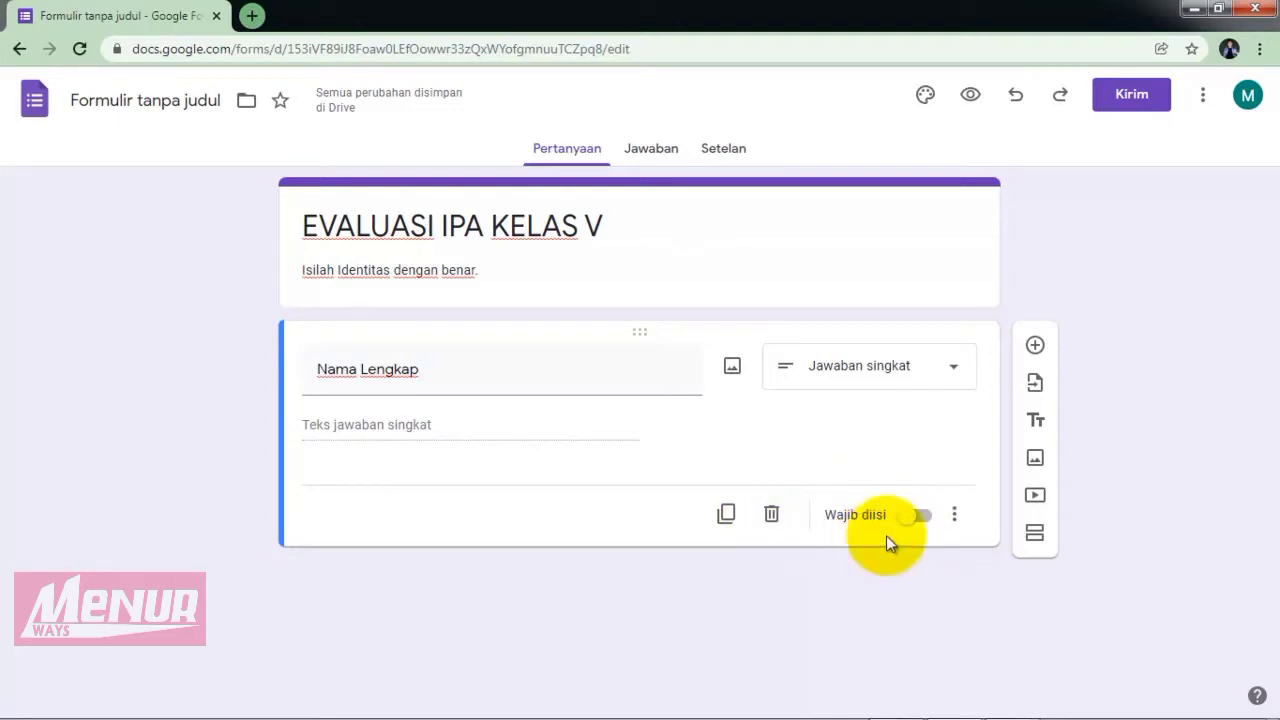
pyautogui.click(908, 518)
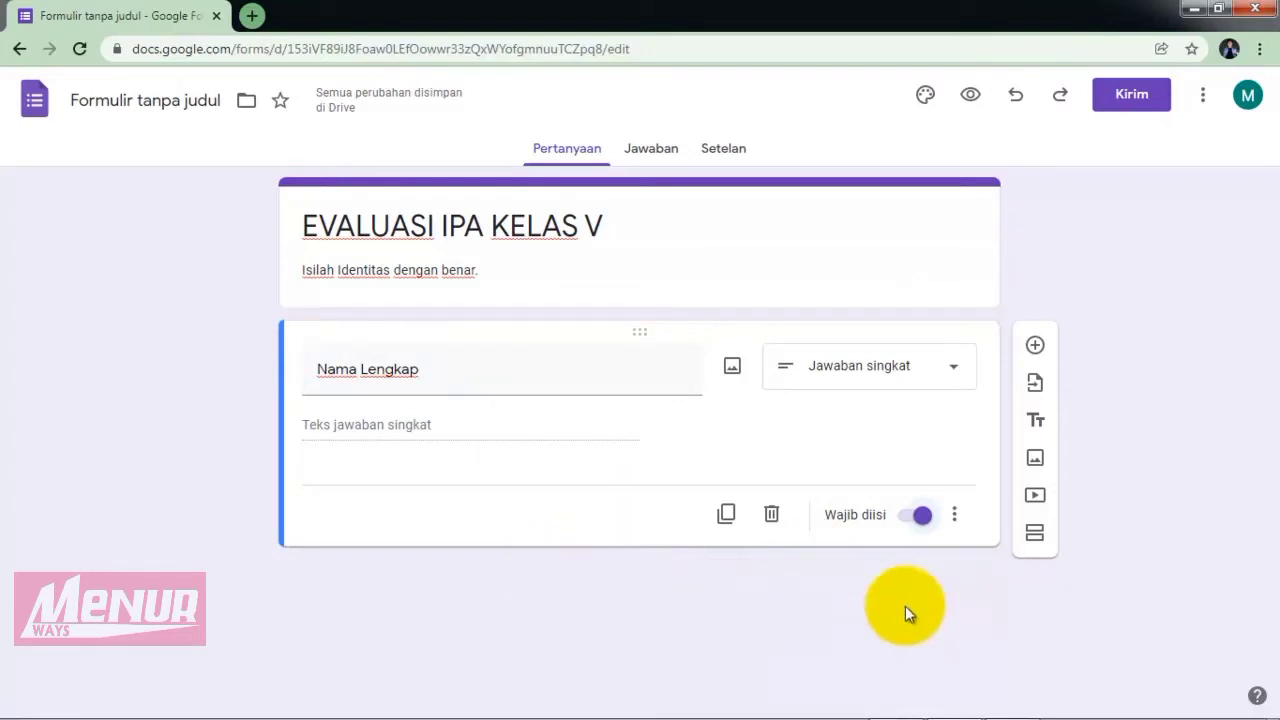
# Add a second question titled "Nomor Absen" and make it required.
pyautogui.click(1035, 345)
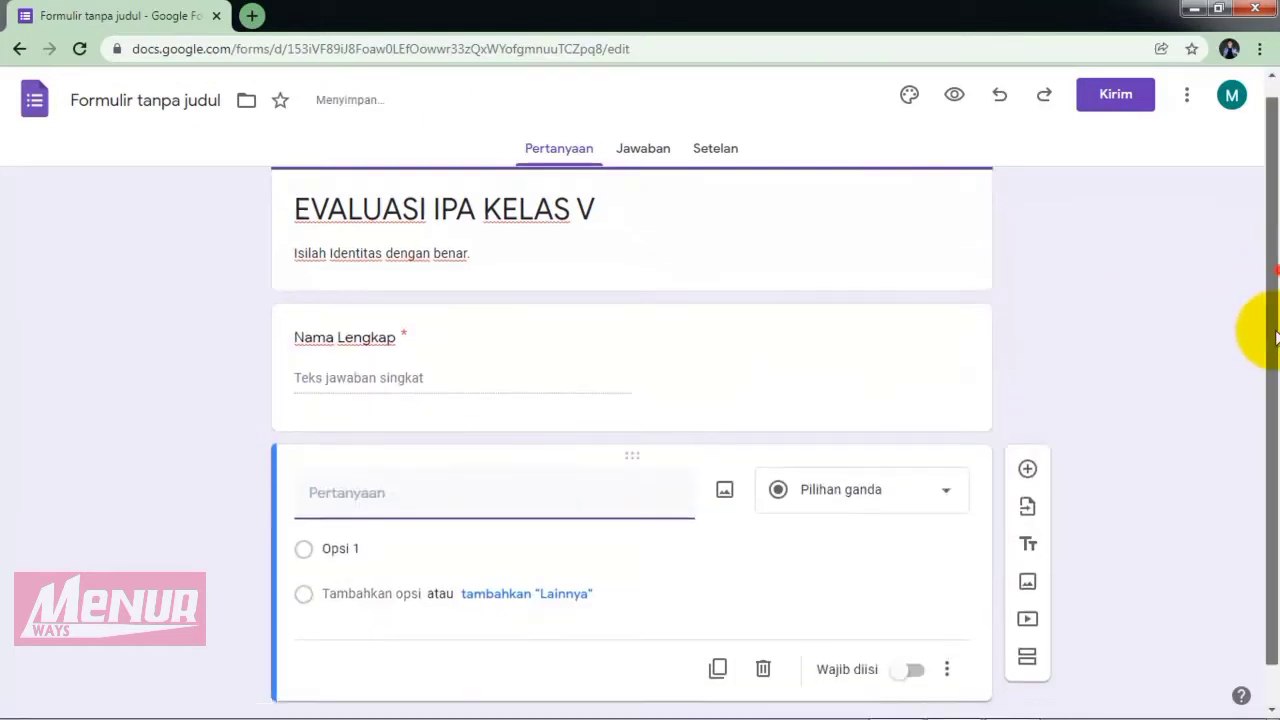
pyautogui.click(497, 453)
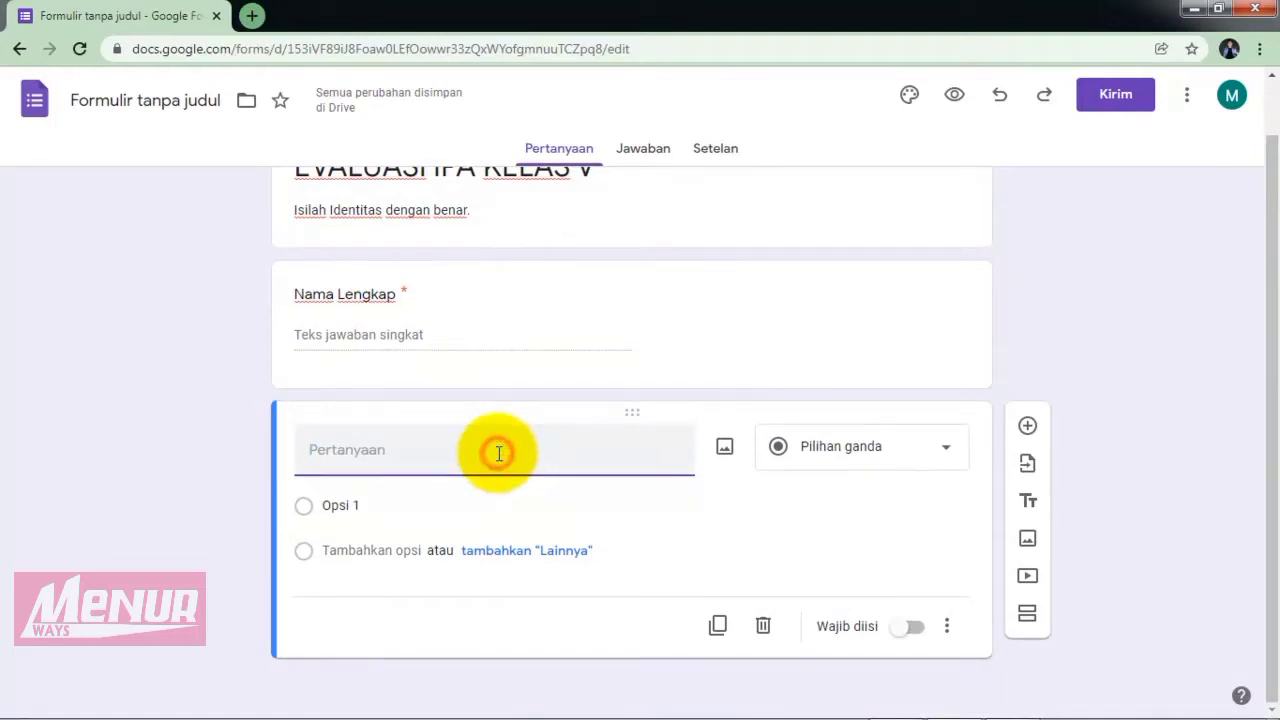
pyautogui.write('Nomor Absen')
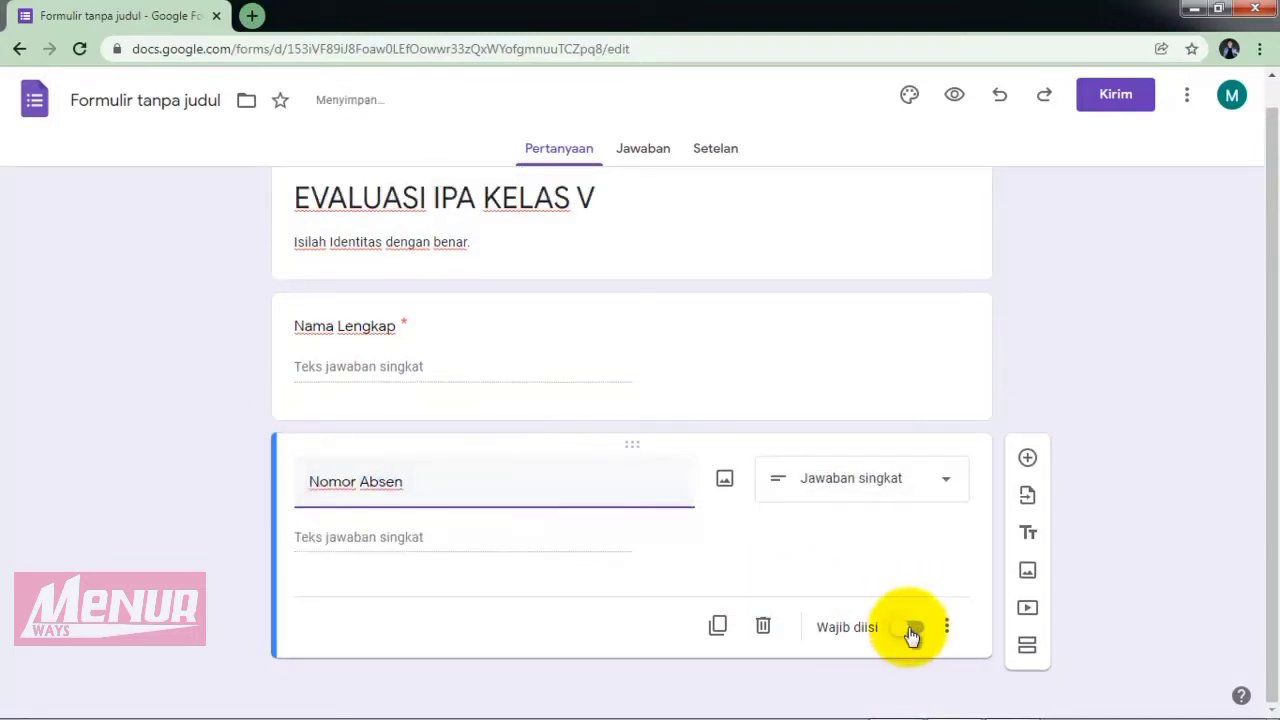
pyautogui.click(909, 627)
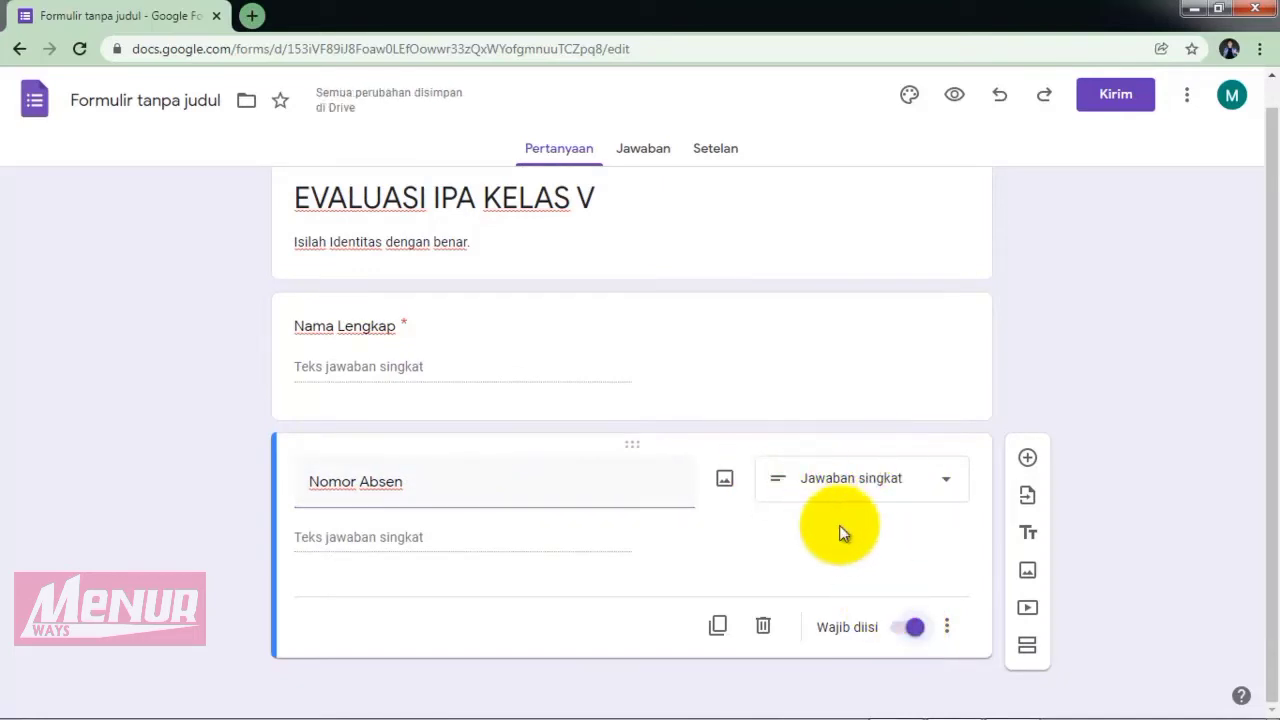
# Add answer validation for numbers to the Nomor Absen question, with the custom error text "Isilah dengan angka!".
pyautogui.moveTo(1269, 308); pyautogui.dragTo(1268, 401)
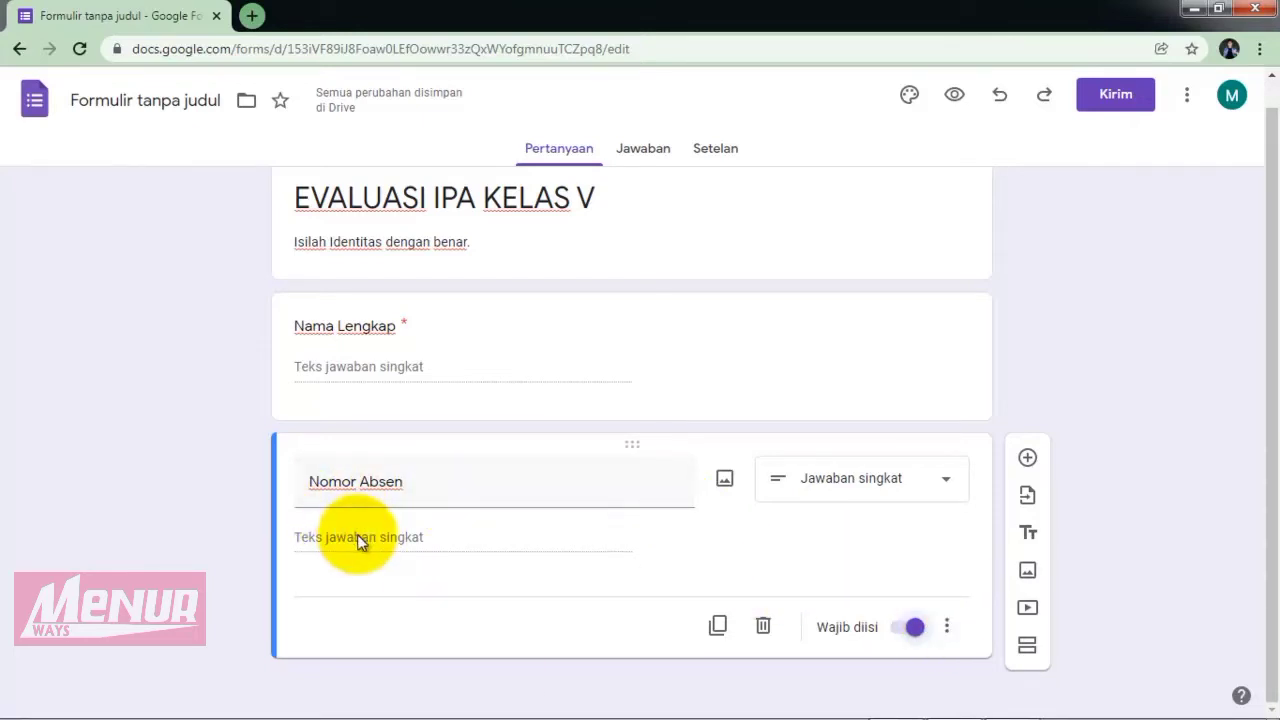
pyautogui.click(949, 627)
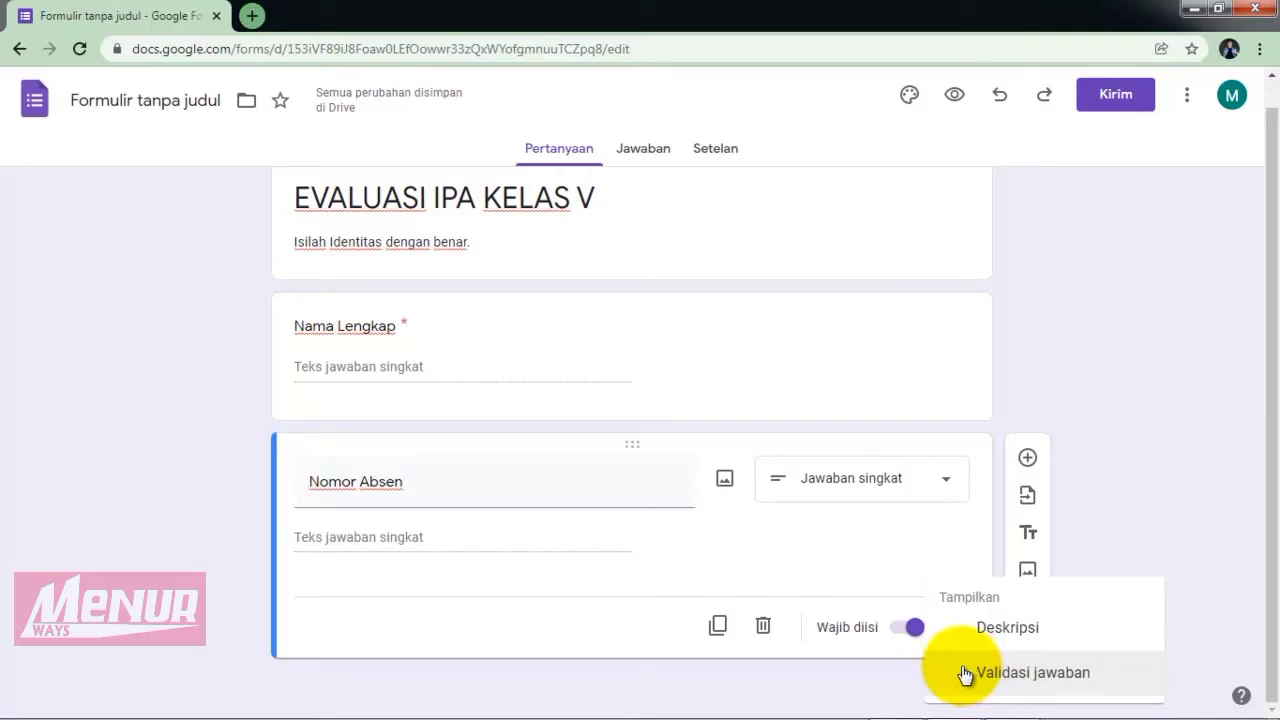
pyautogui.click(965, 675)
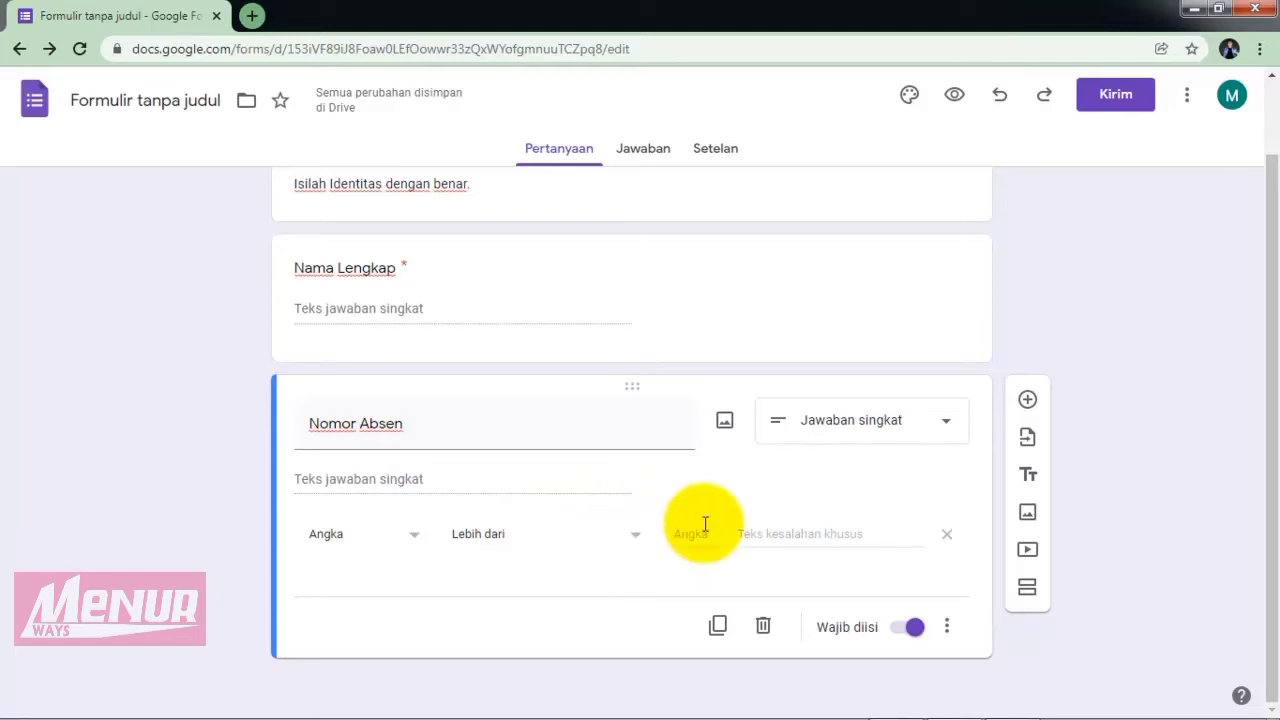
pyautogui.click(778, 535)
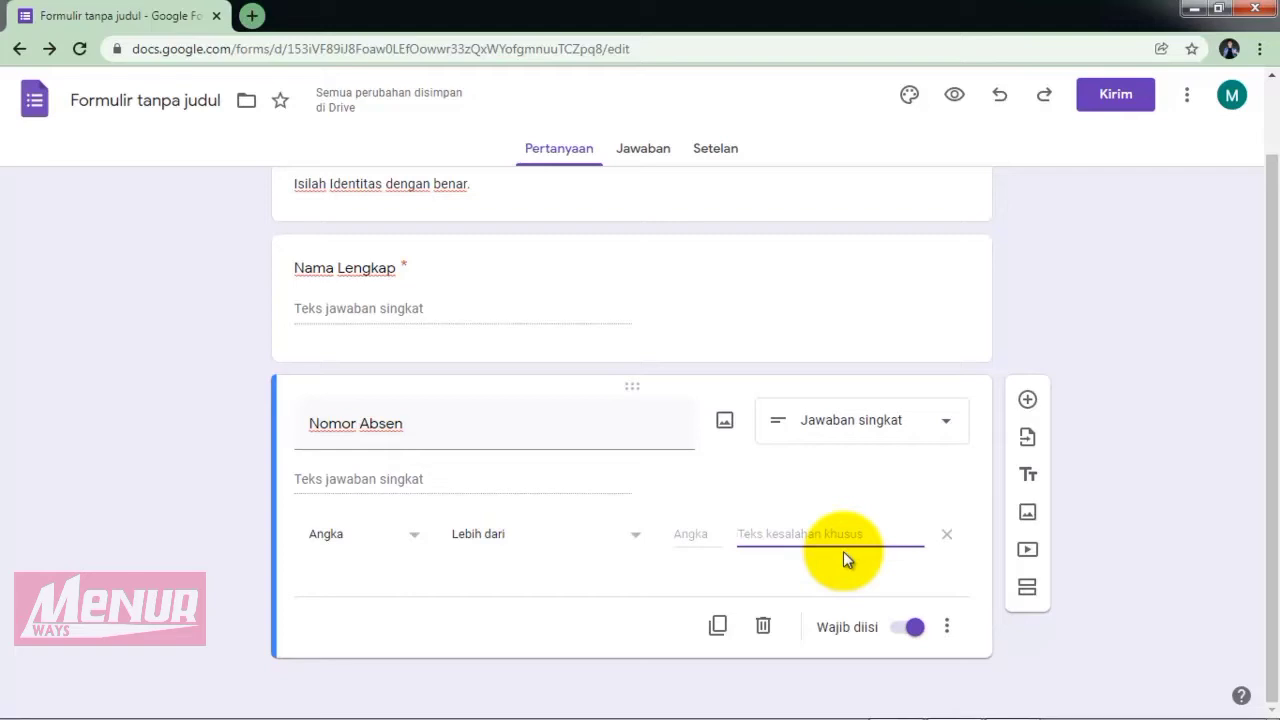
pyautogui.write('Isilah dengan a')
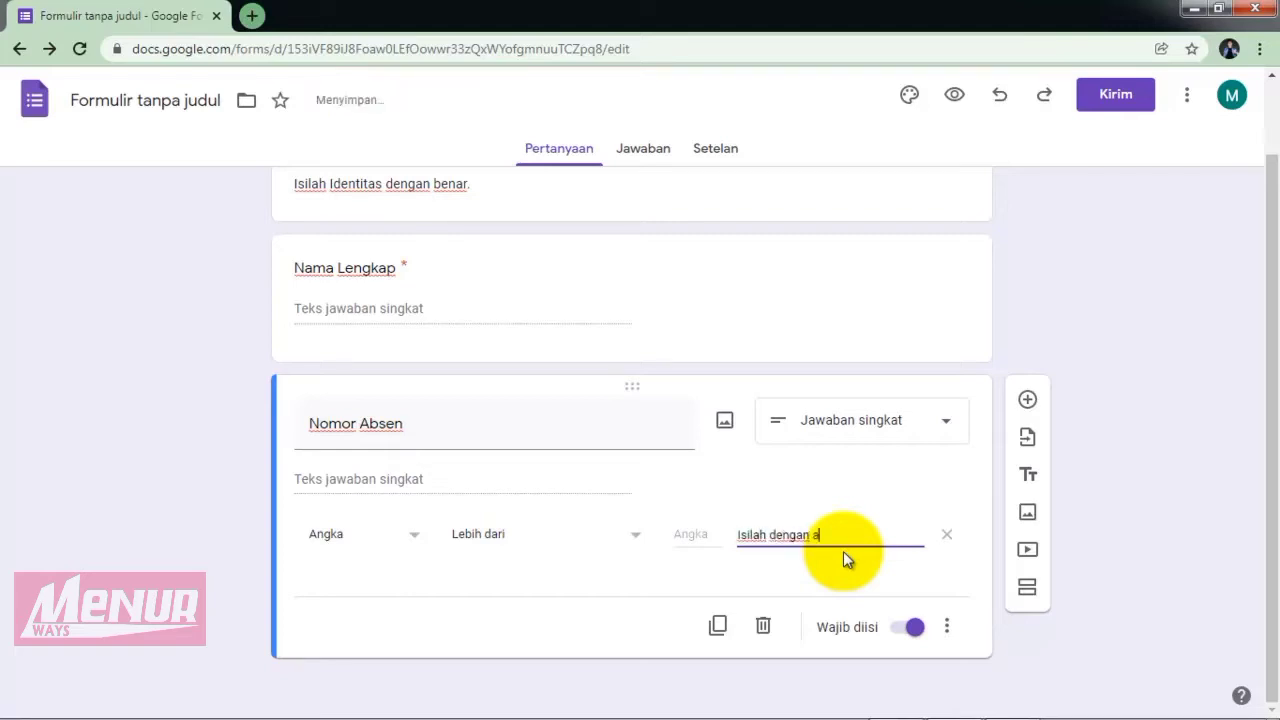
pyautogui.write('ngka!')
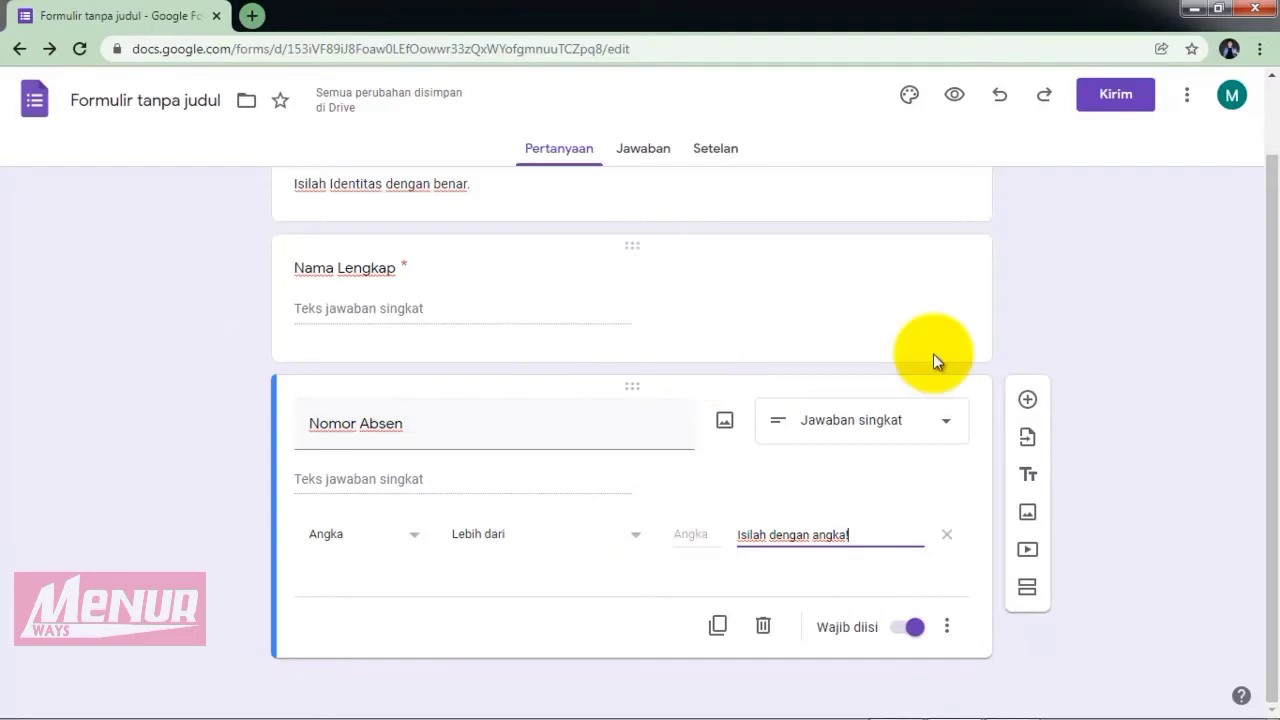
# Add a third question titled "Kelas" and set its answer type to Drop-down.
pyautogui.click(1028, 401)
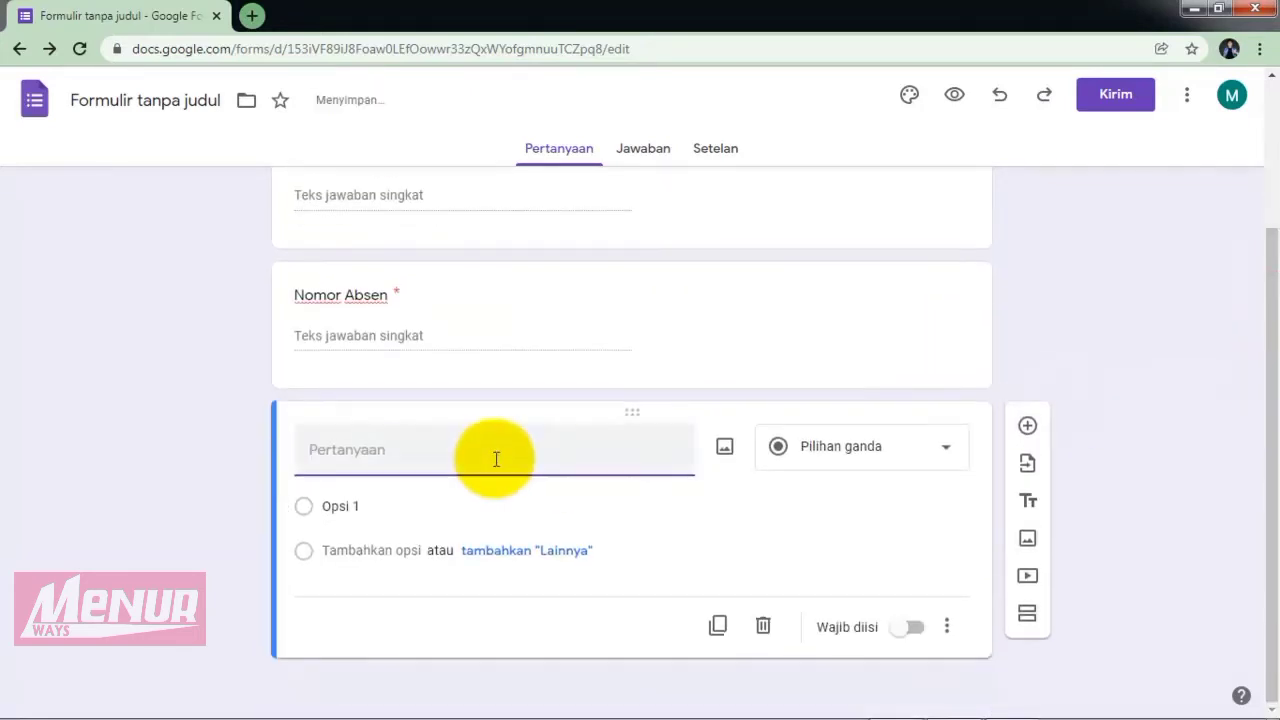
pyautogui.click(496, 459)
pyautogui.write('Kelas')
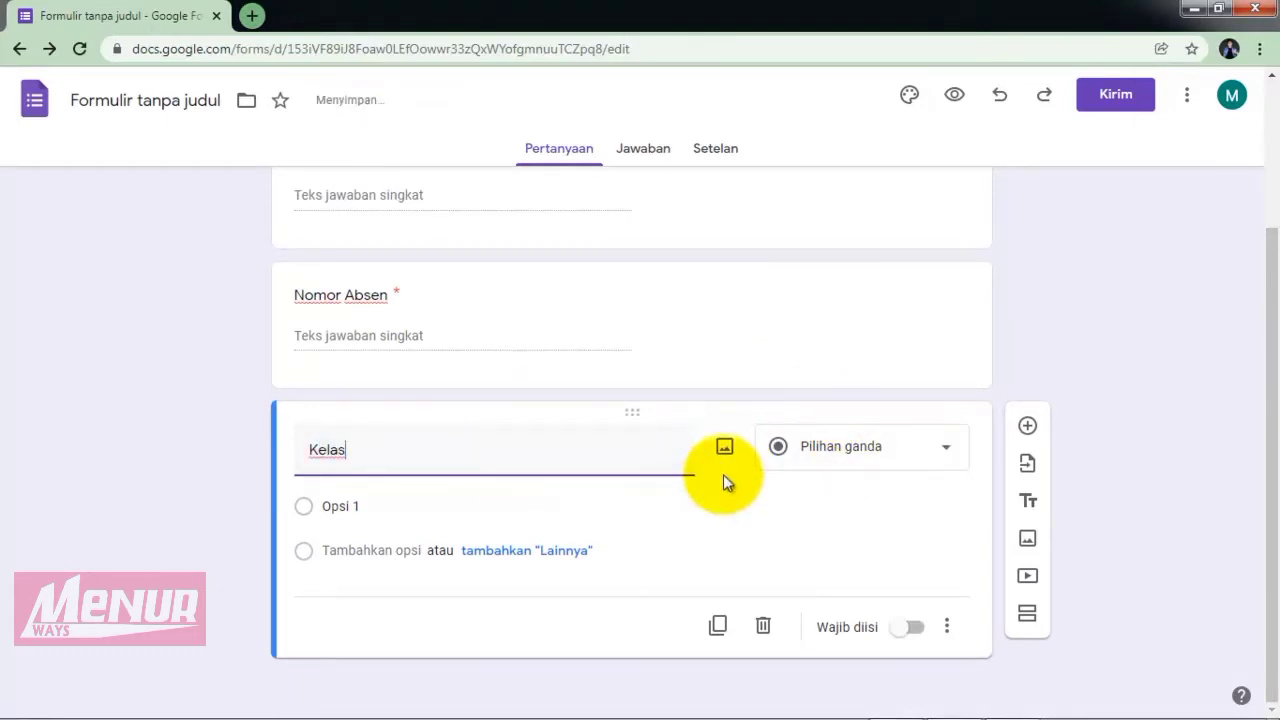
pyautogui.click(941, 452)
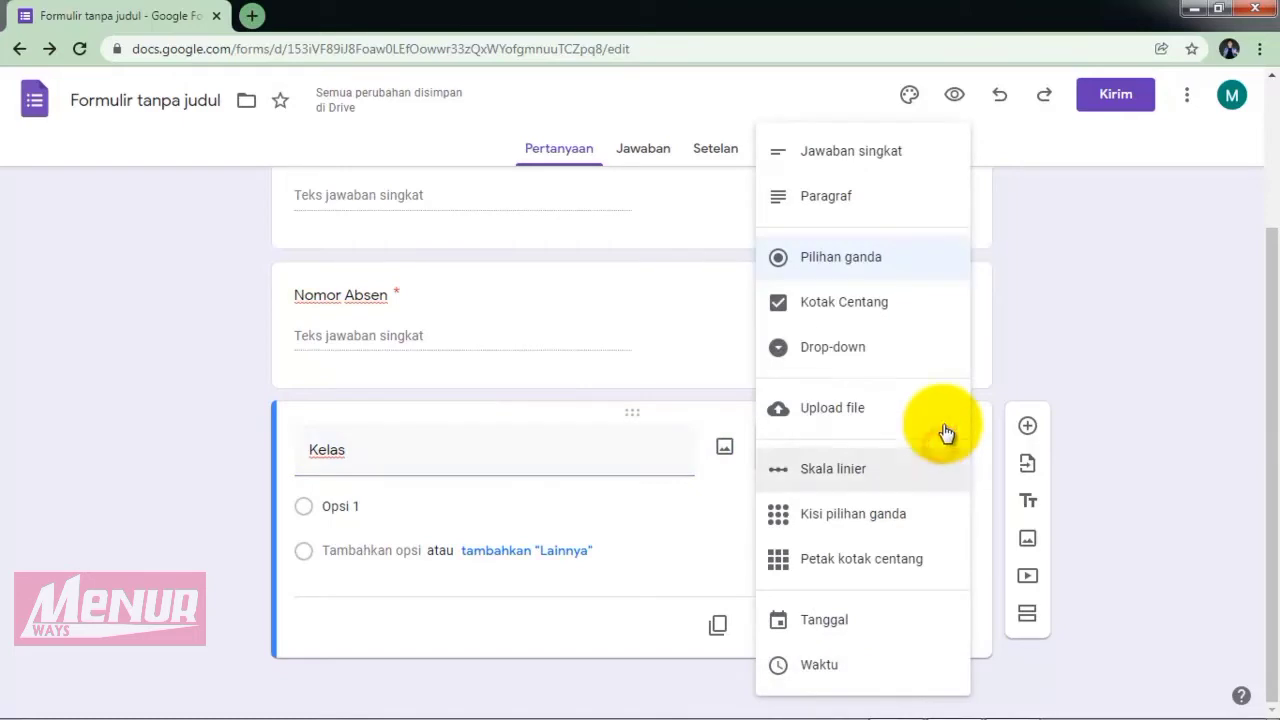
pyautogui.click(864, 350)
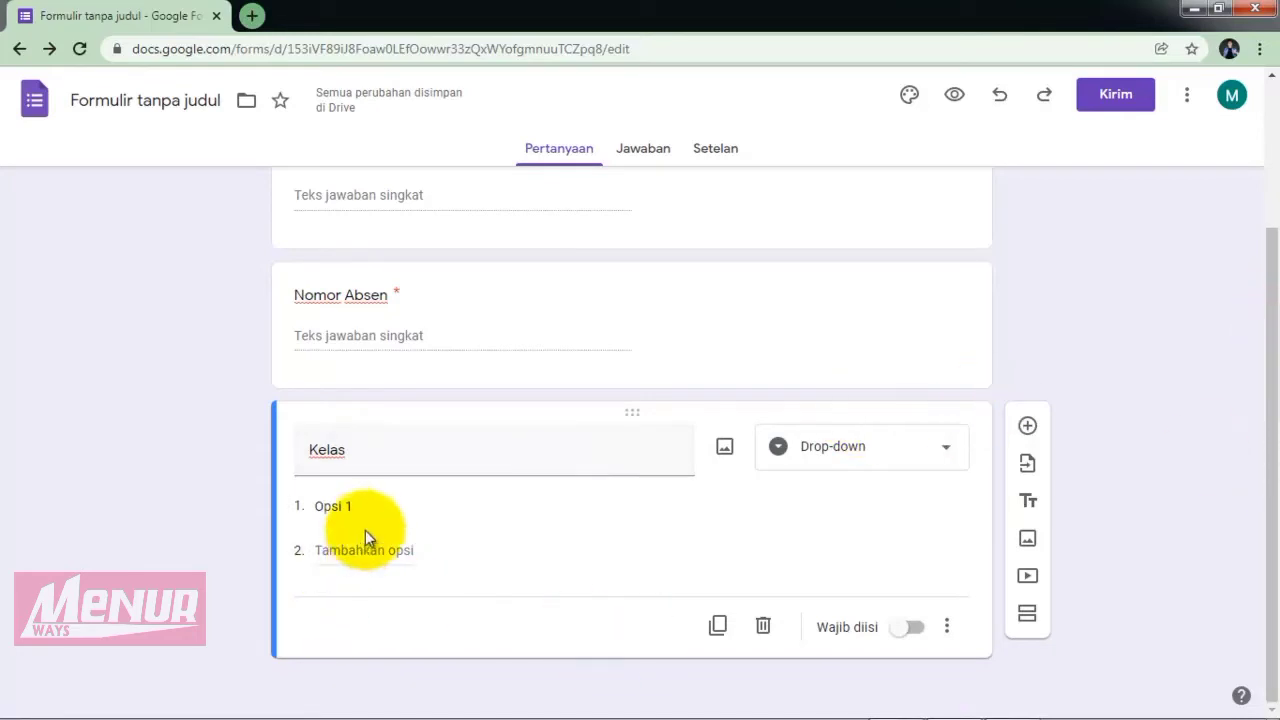
# Give the Kelas question the answer options 5A and 5B and make it required.
pyautogui.click(378, 506)
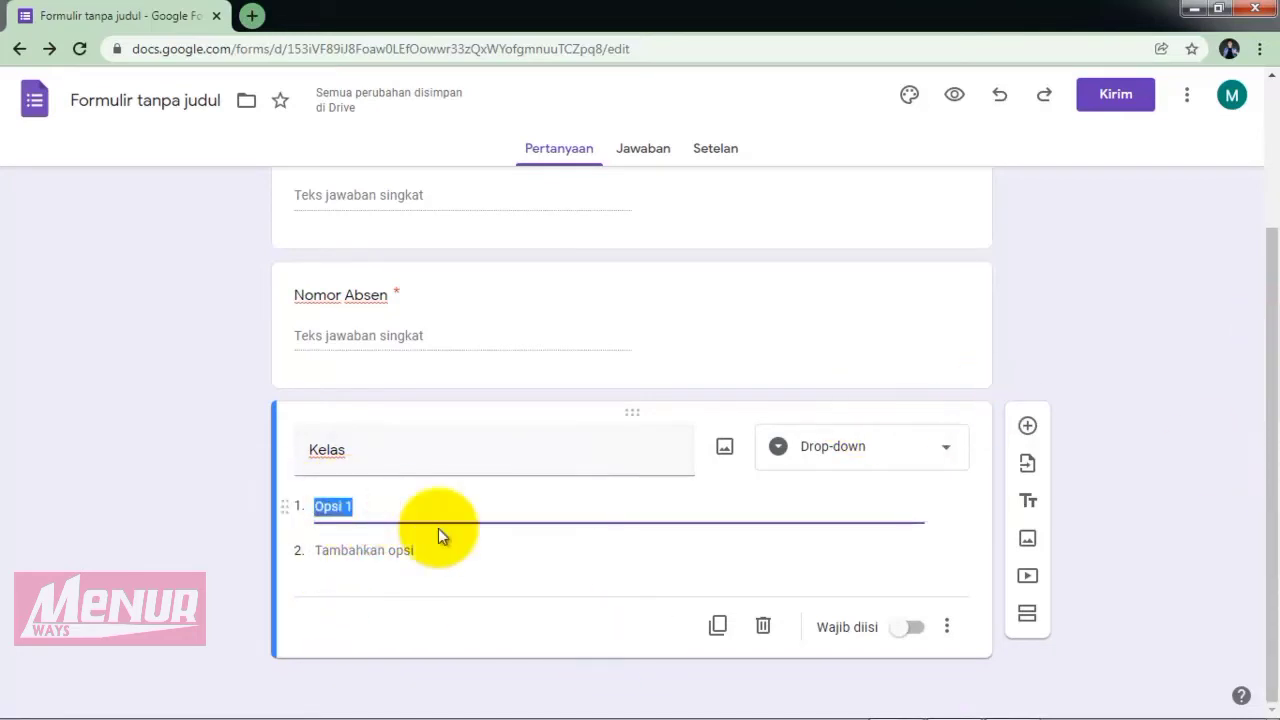
pyautogui.write('5B')
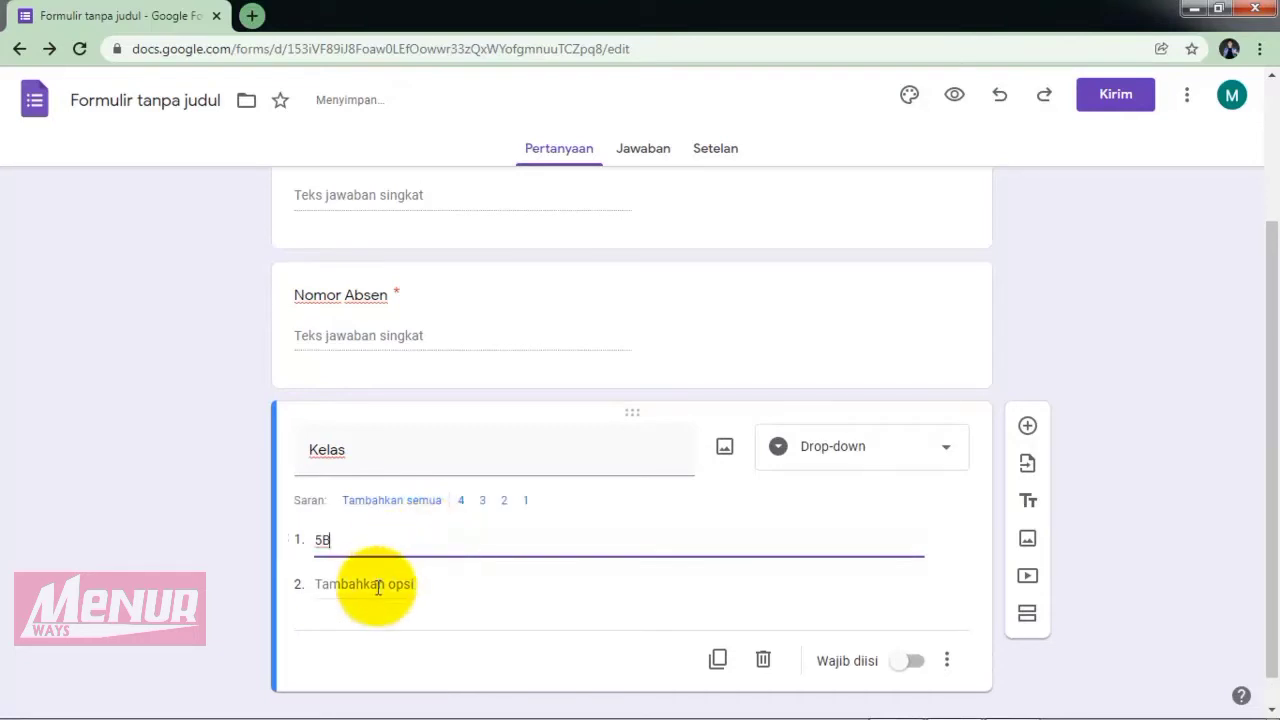
pyautogui.click(378, 587)
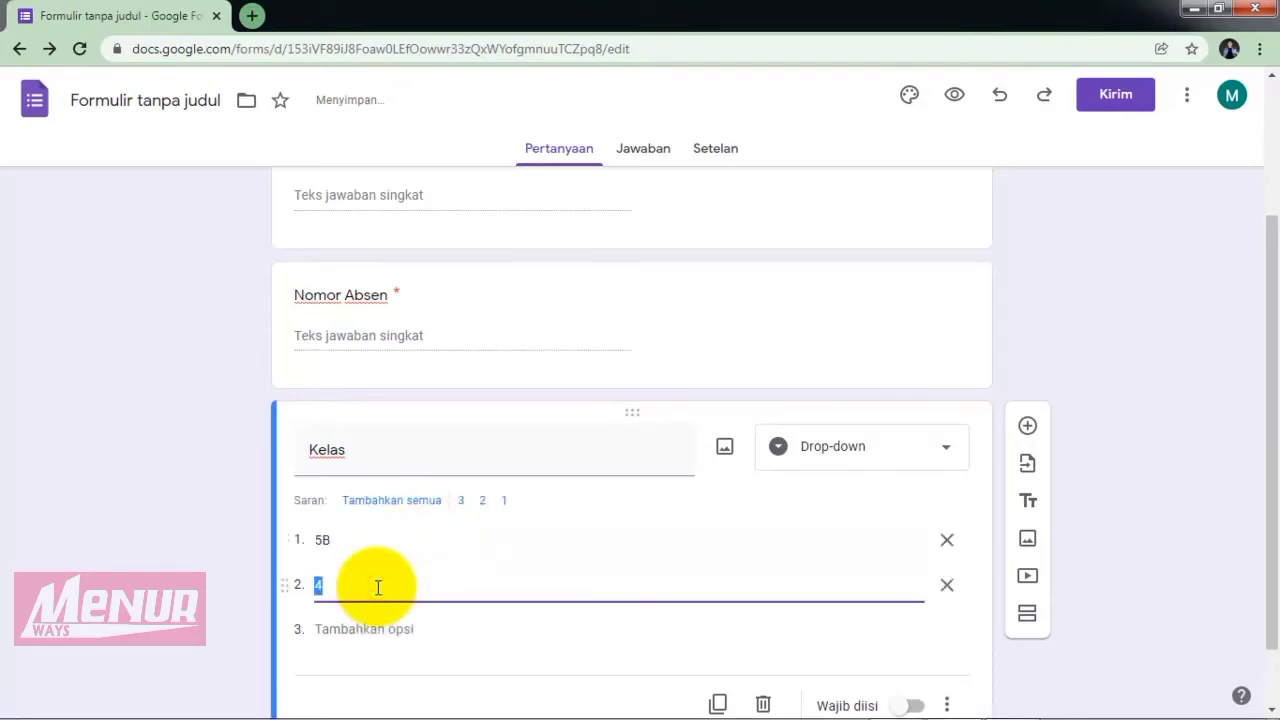
pyautogui.write('5')
pyautogui.press('BackSpace')
pyautogui.click(358, 539)
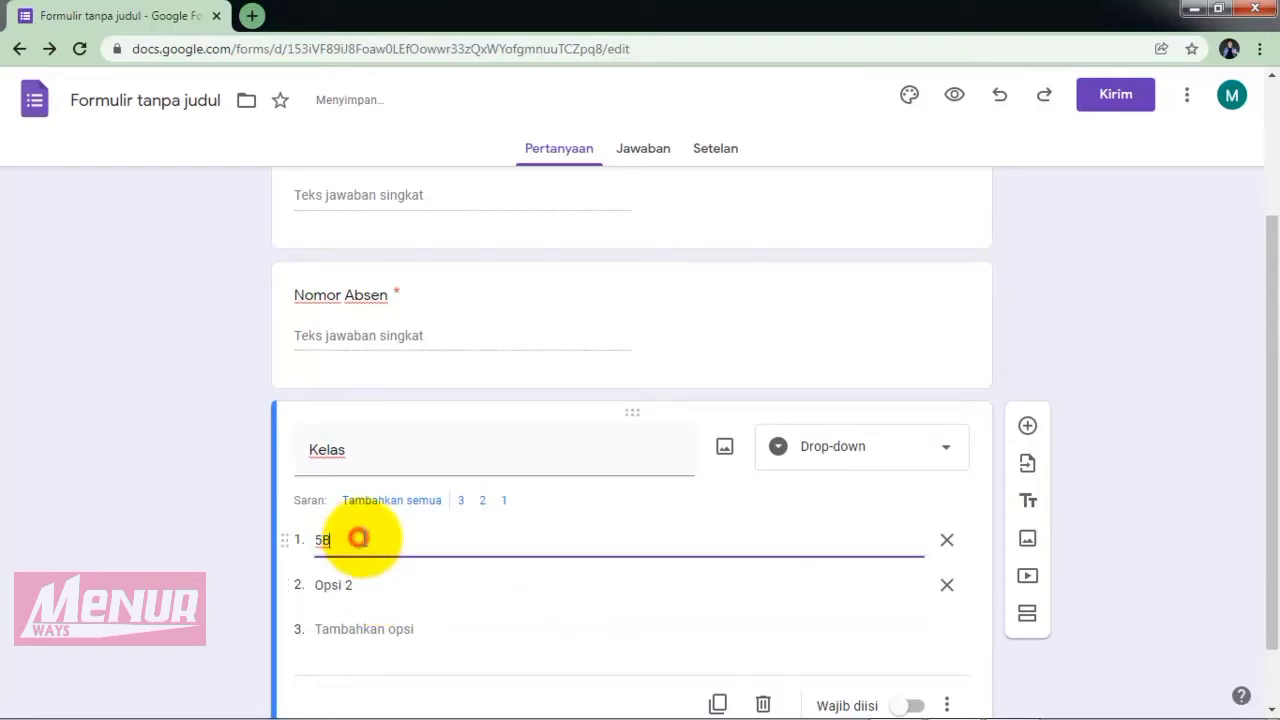
pyautogui.press('BackSpace')
pyautogui.write('A')
pyautogui.click(357, 580)
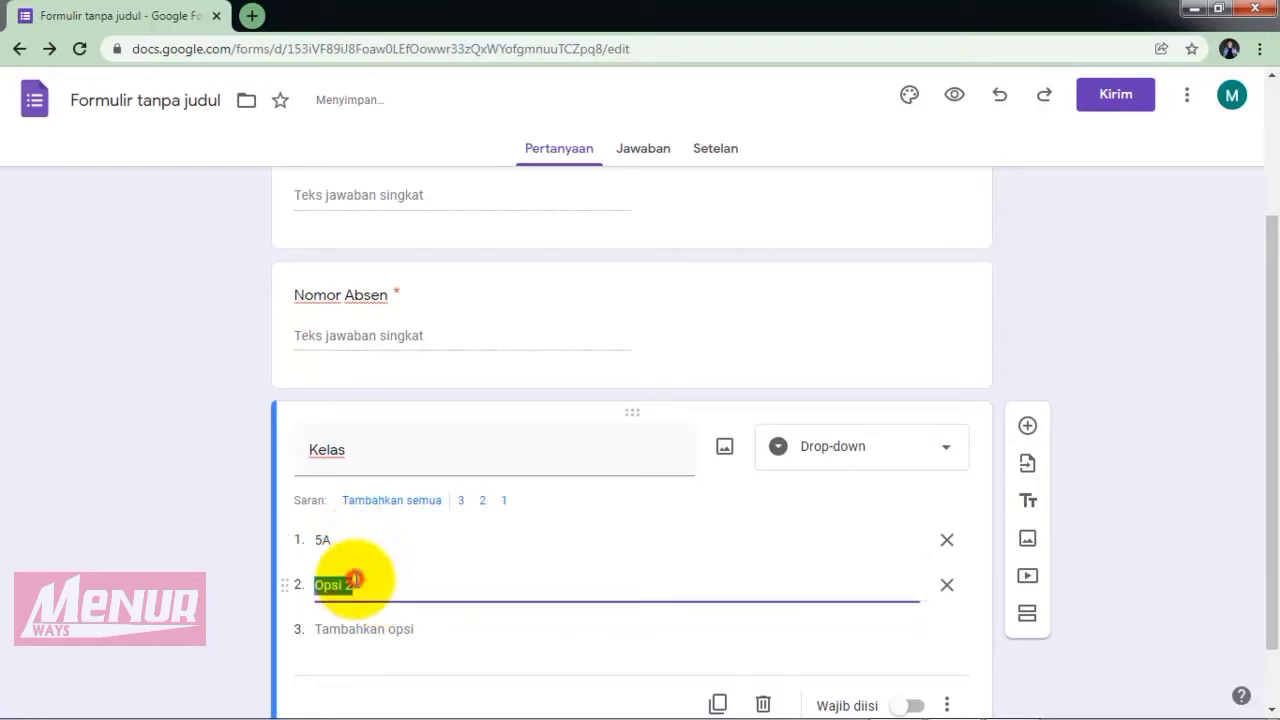
pyautogui.write('5B')
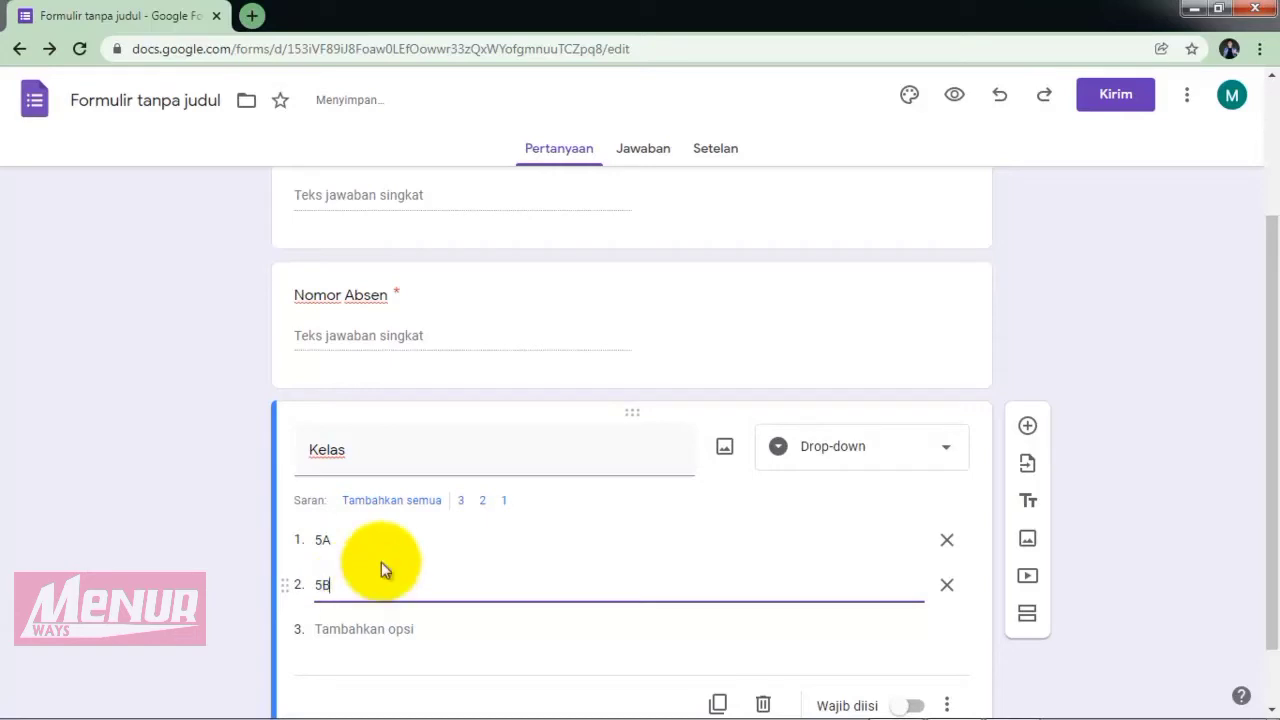
pyautogui.moveTo(1272, 408); pyautogui.dragTo(1270, 549)
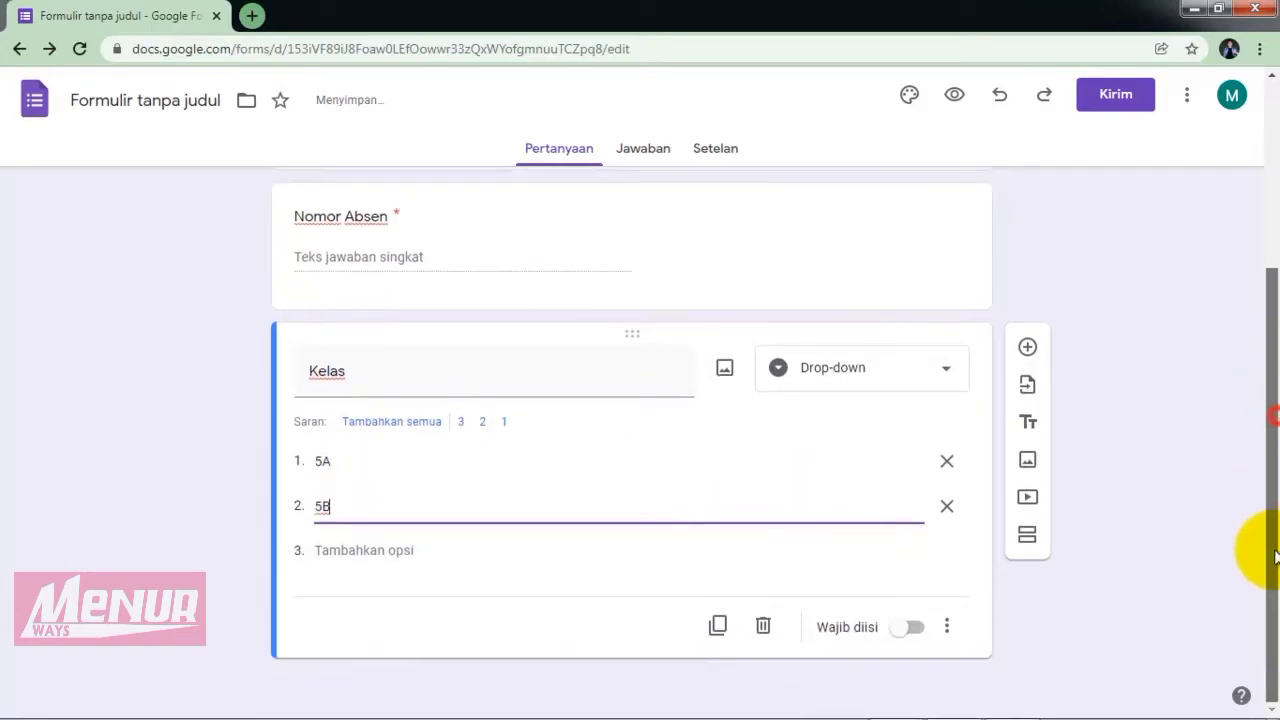
pyautogui.click(914, 630)
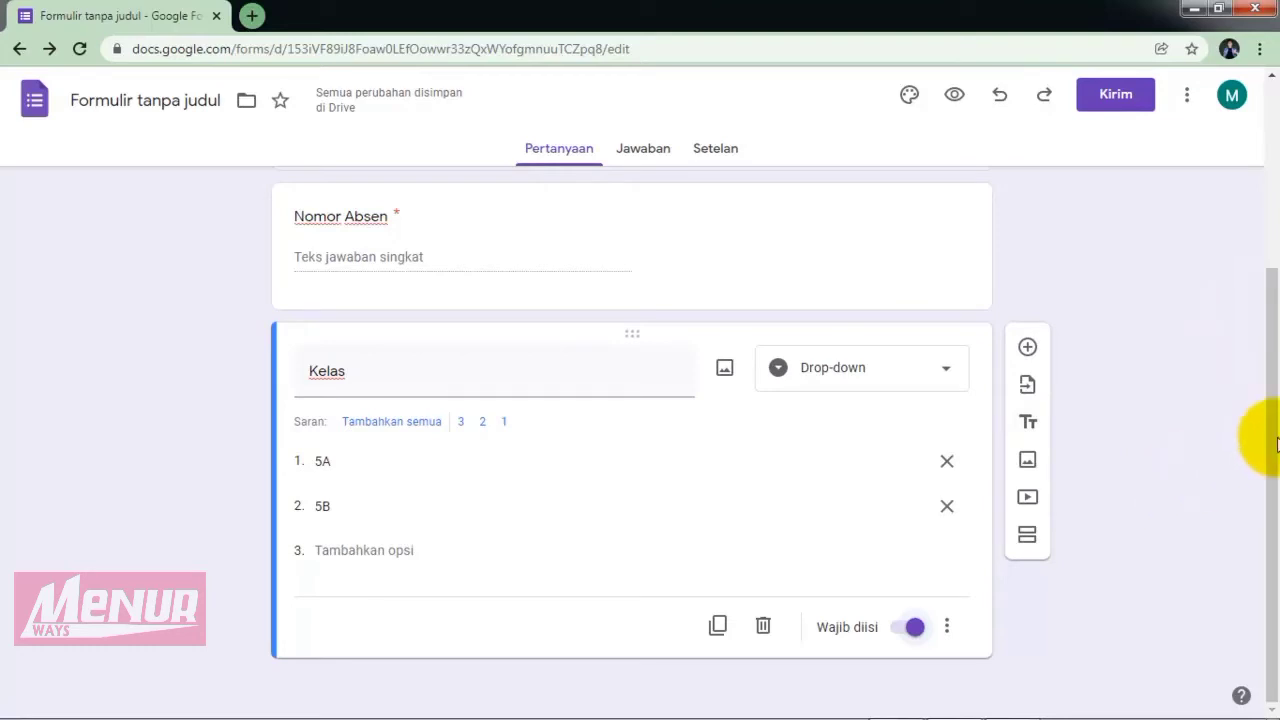
# Add a new section after the Kelas question.
pyautogui.moveTo(1278, 490); pyautogui.dragTo(1278, 545)
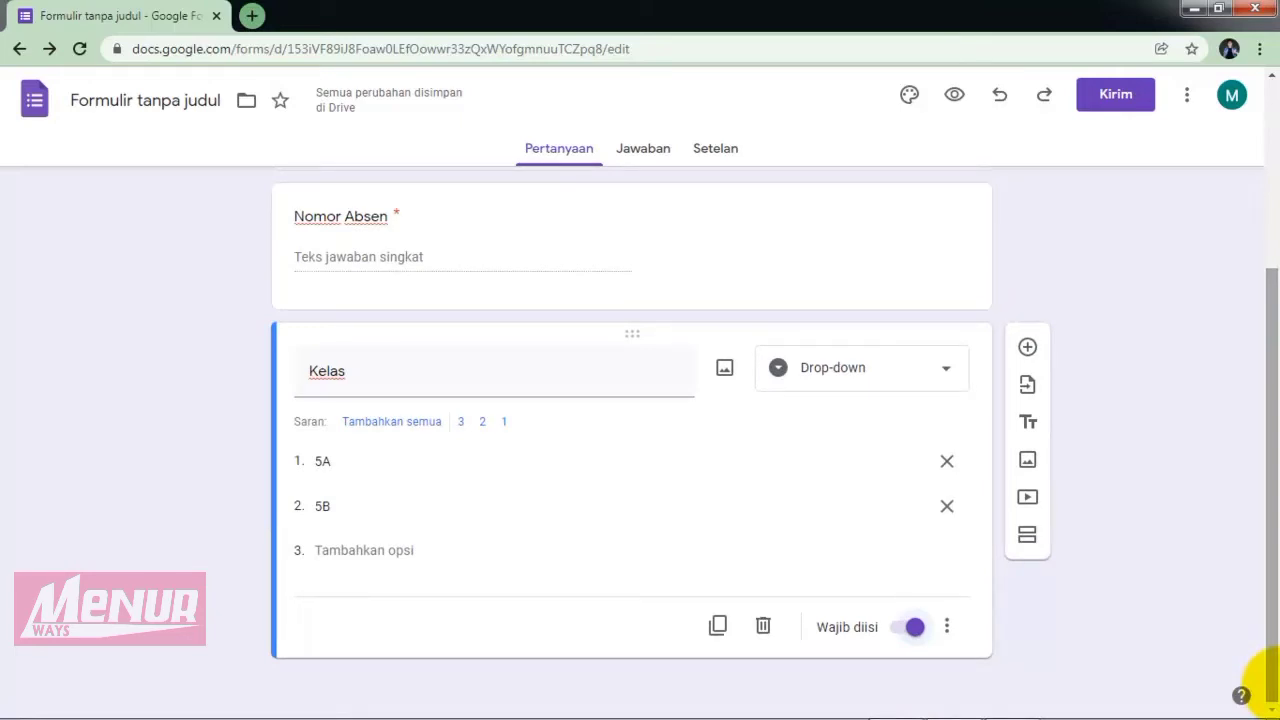
pyautogui.click(1028, 538)
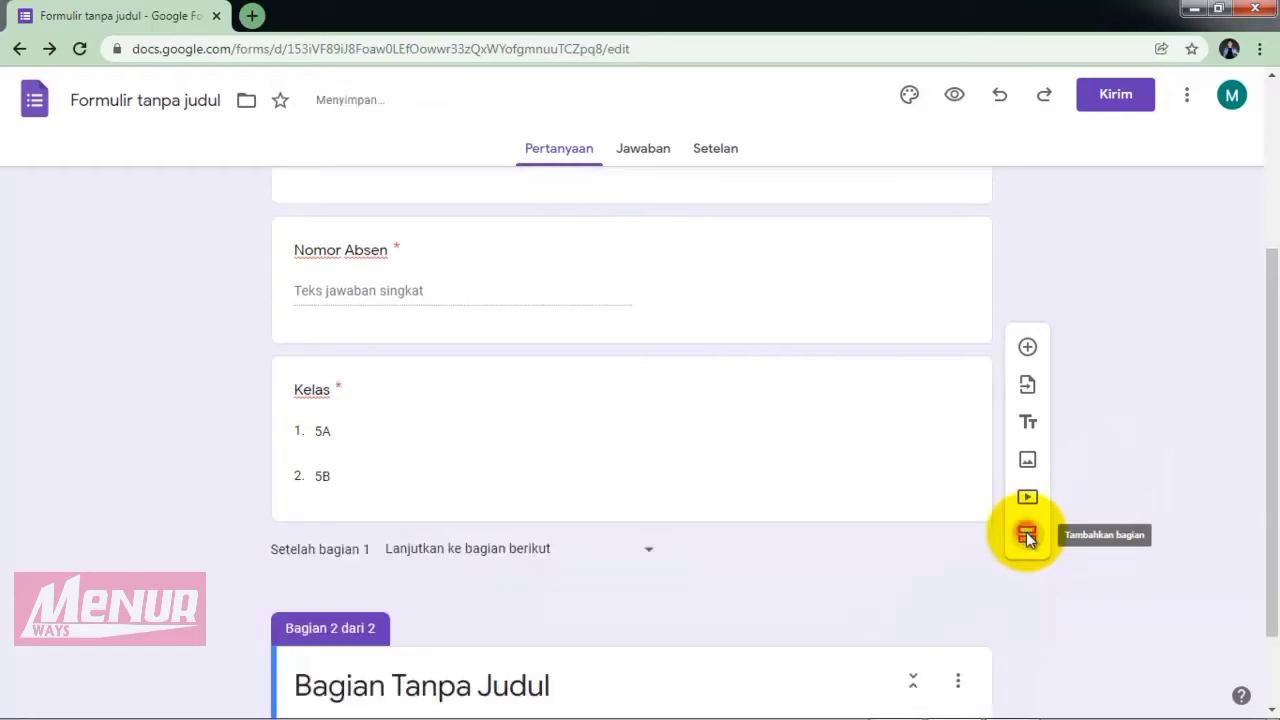
pyautogui.moveTo(1276, 398); pyautogui.dragTo(1257, 591)
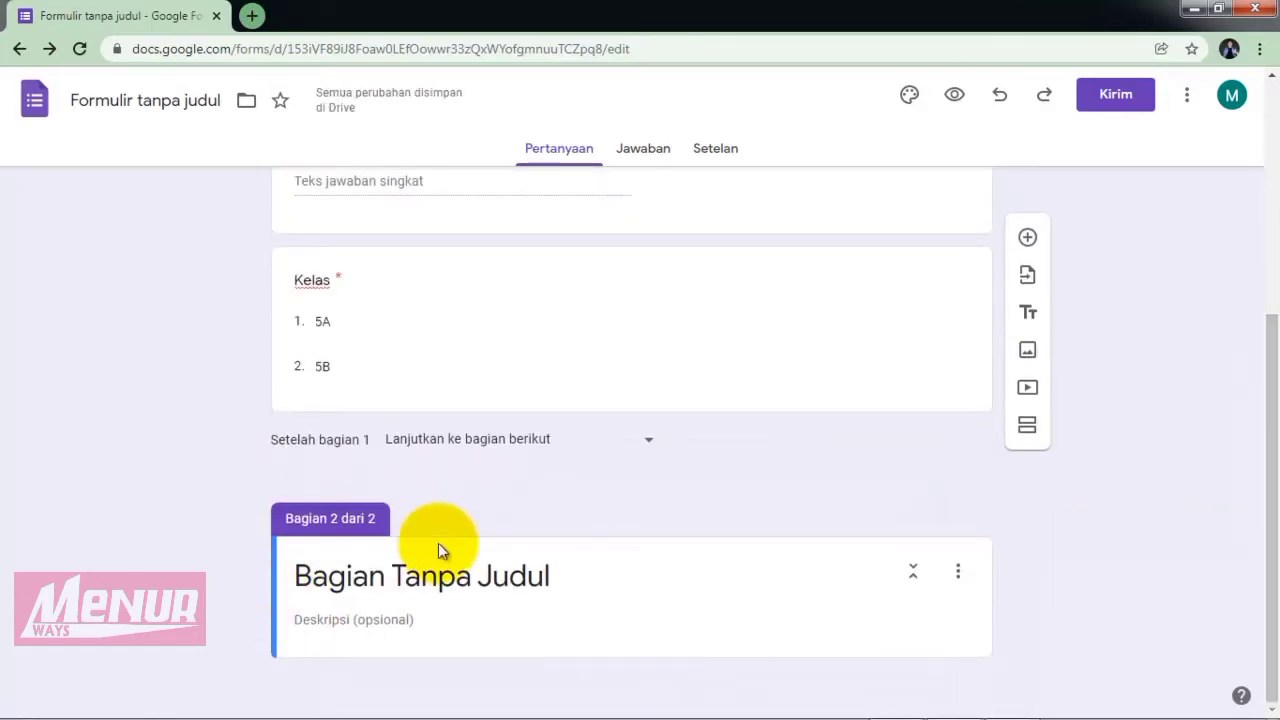
pyautogui.moveTo(1268, 434); pyautogui.dragTo(1257, 486)
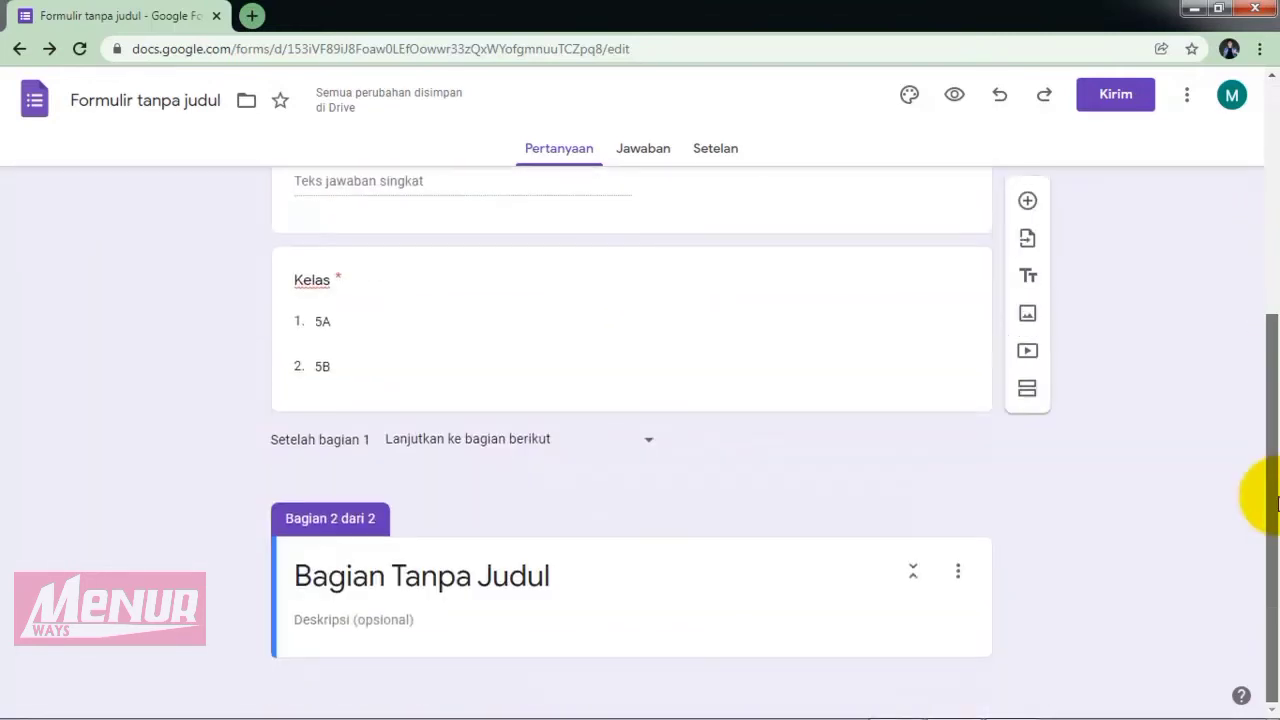
# Replace the new section's placeholder title with "SOAL EVALUASI".
pyautogui.click(562, 576)
pyautogui.press('BackSpace')
pyautogui.press('BackSpace')
pyautogui.press('BackSpace')
pyautogui.press('BackSpace')
pyautogui.press('BackSpace')
pyautogui.press('BackSpace')
pyautogui.press('BackSpace')
pyautogui.press('BackSpace')
pyautogui.press('BackSpace')
pyautogui.press('BackSpace')
pyautogui.press('BackSpace')
pyautogui.press('BackSpace')
pyautogui.press('BackSpace')
pyautogui.press('BackSpace')
pyautogui.press('BackSpace')
pyautogui.press('BackSpace')
pyautogui.press('BackSpace')
pyautogui.press('BackSpace')
pyautogui.write('SOAL EVAL')
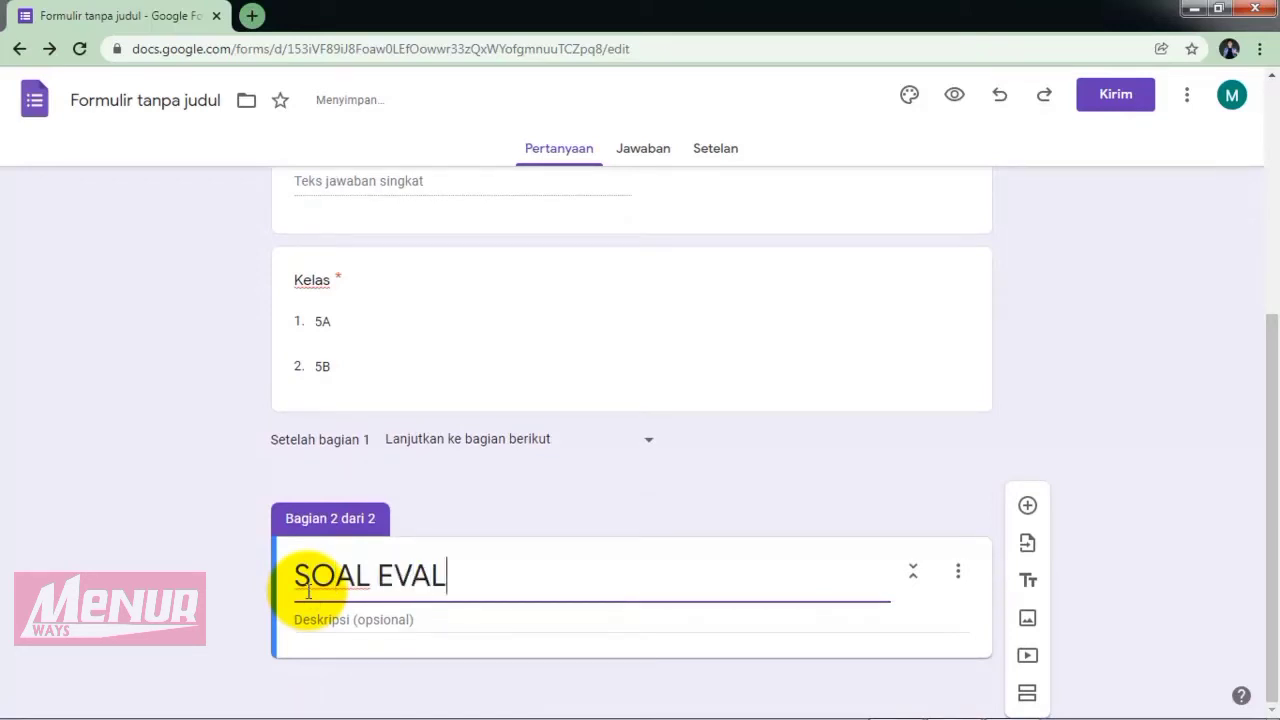
pyautogui.write('UASI')
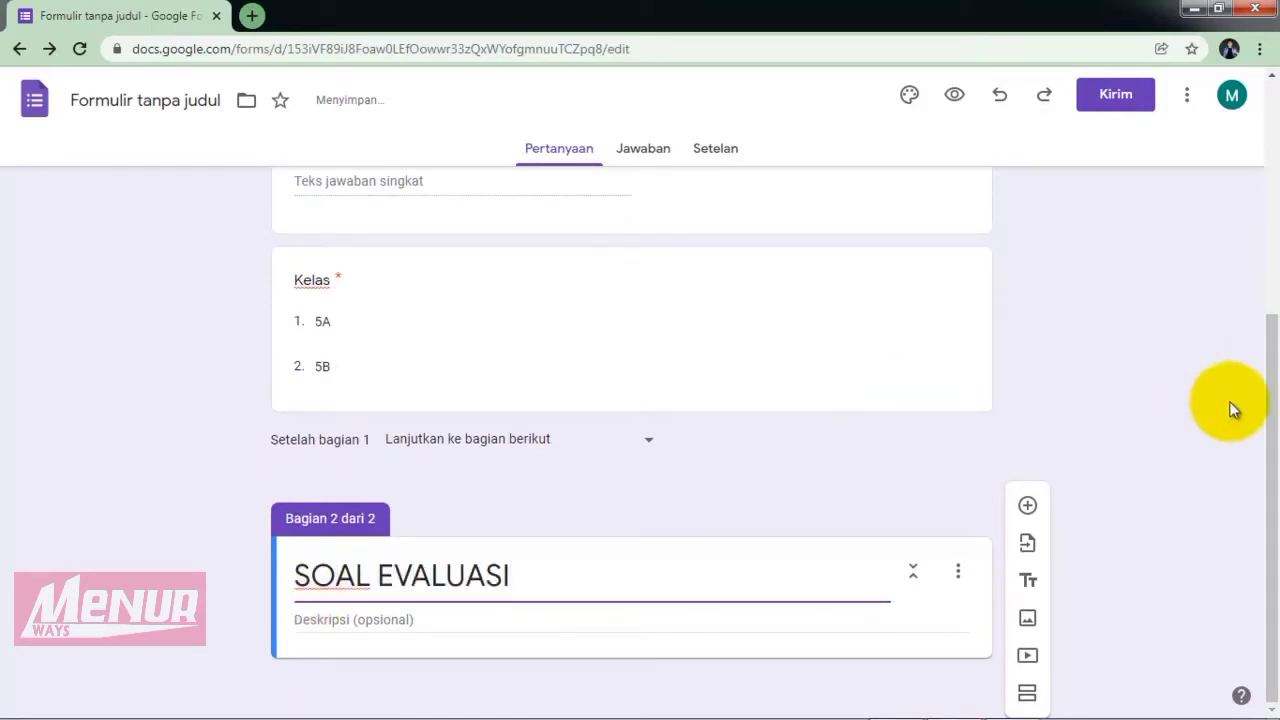
# Enter "Pilihlah jawaban yang benar." as the SOAL EVALUASI section's description and add a blank question below it.
pyautogui.moveTo(1272, 397); pyautogui.dragTo(1277, 573)
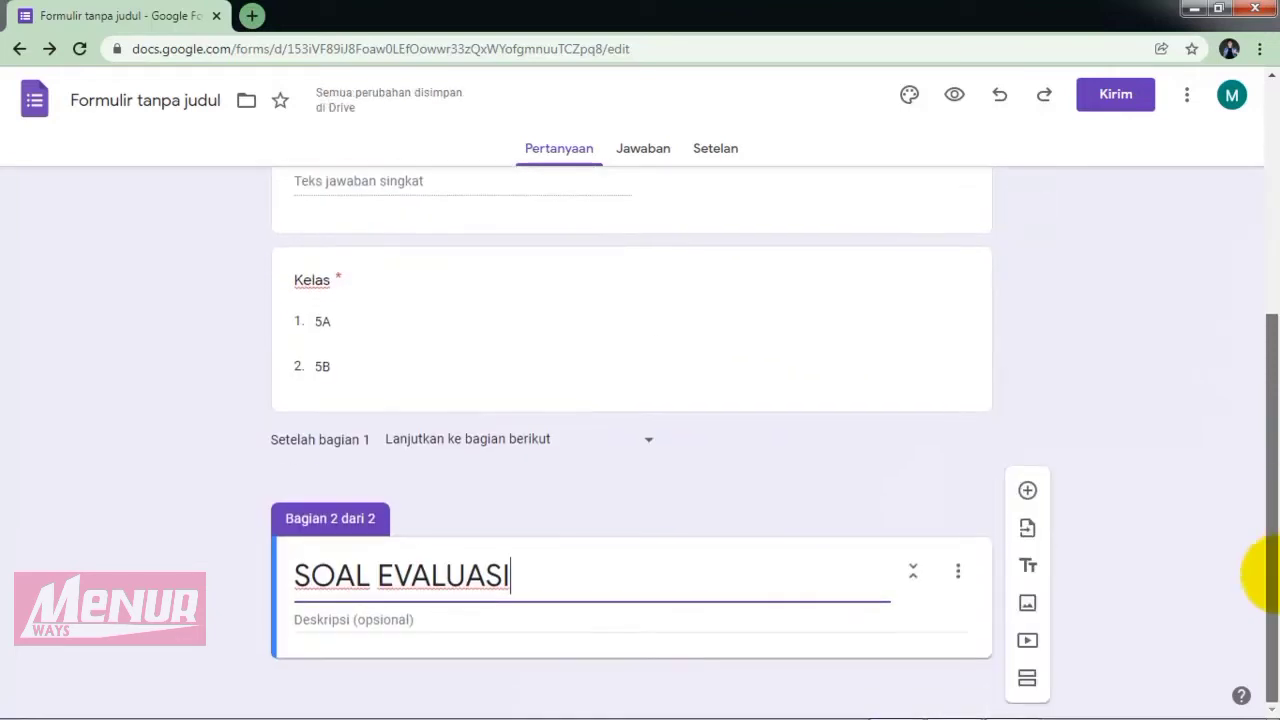
pyautogui.click(380, 625)
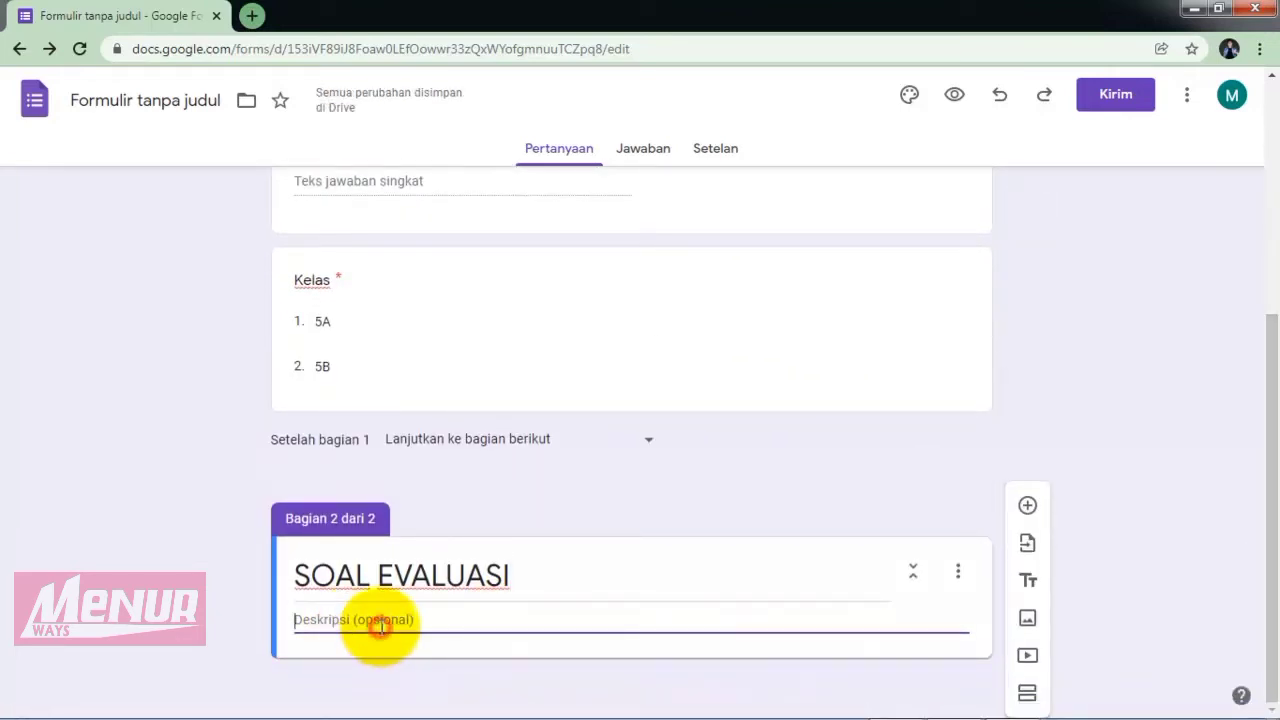
pyautogui.write('Pi')
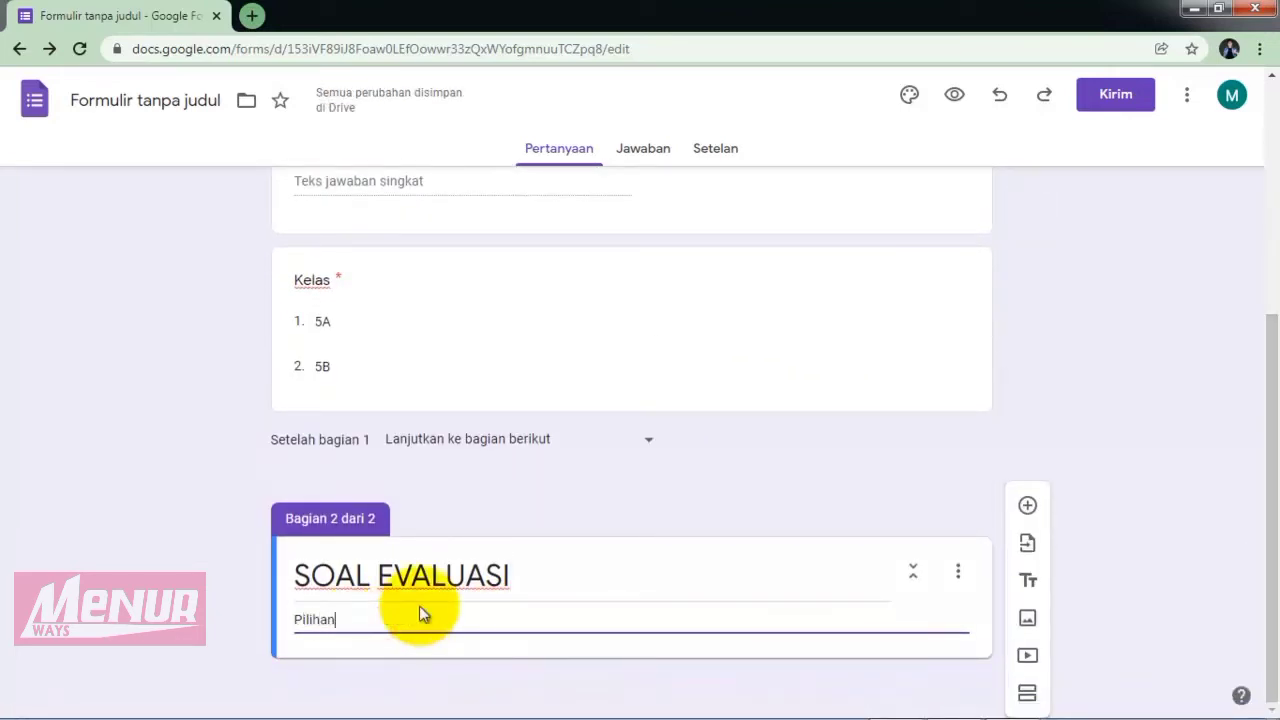
pyautogui.write('lihlah jaw')
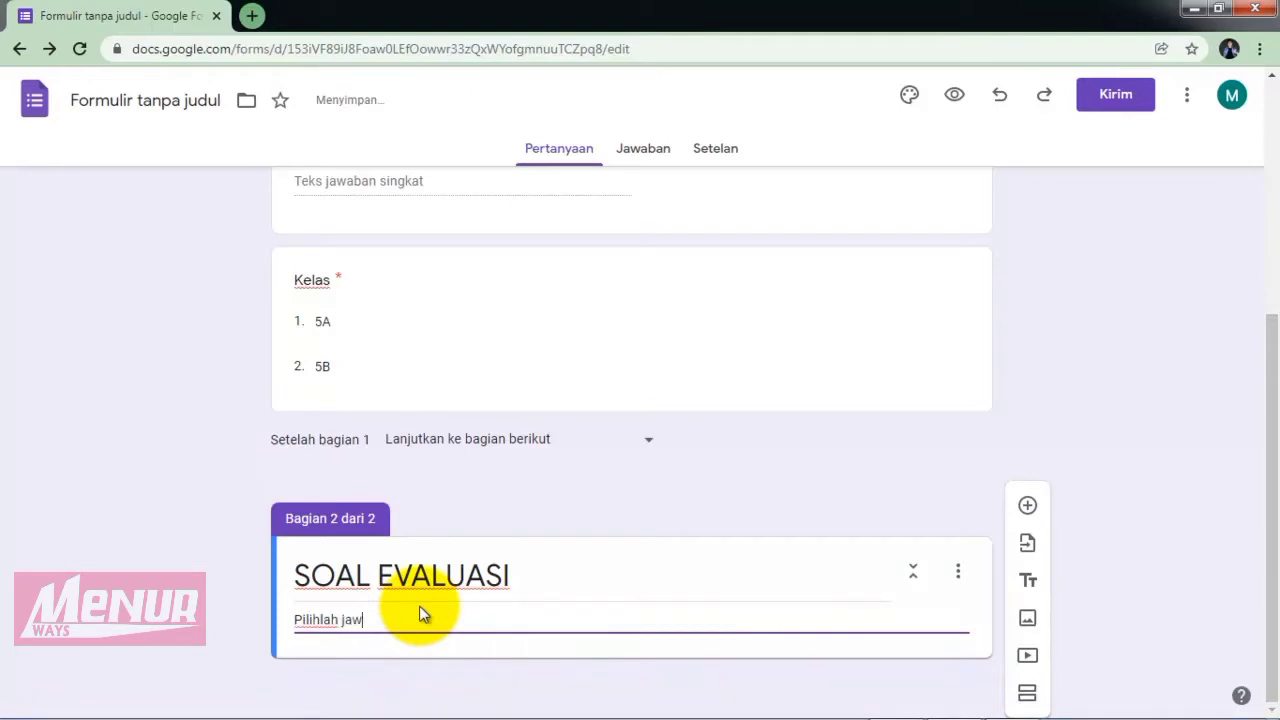
pyautogui.write('aban yang be')
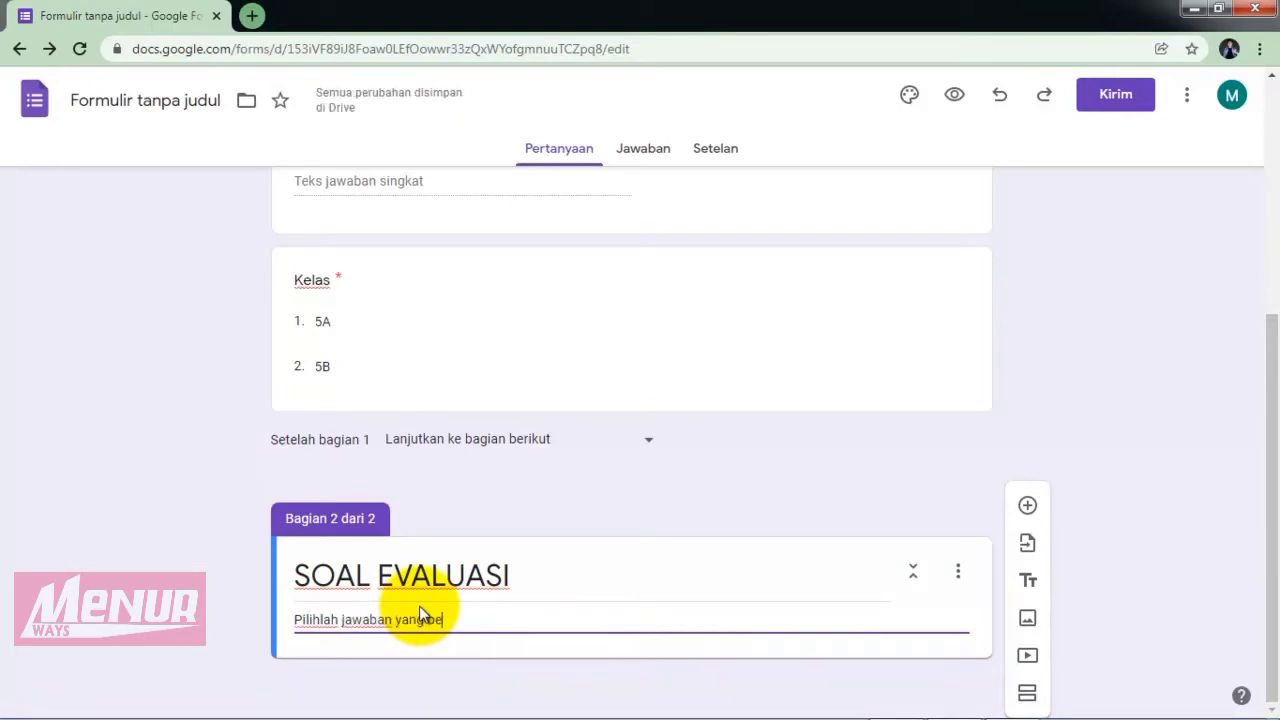
pyautogui.write('nar')
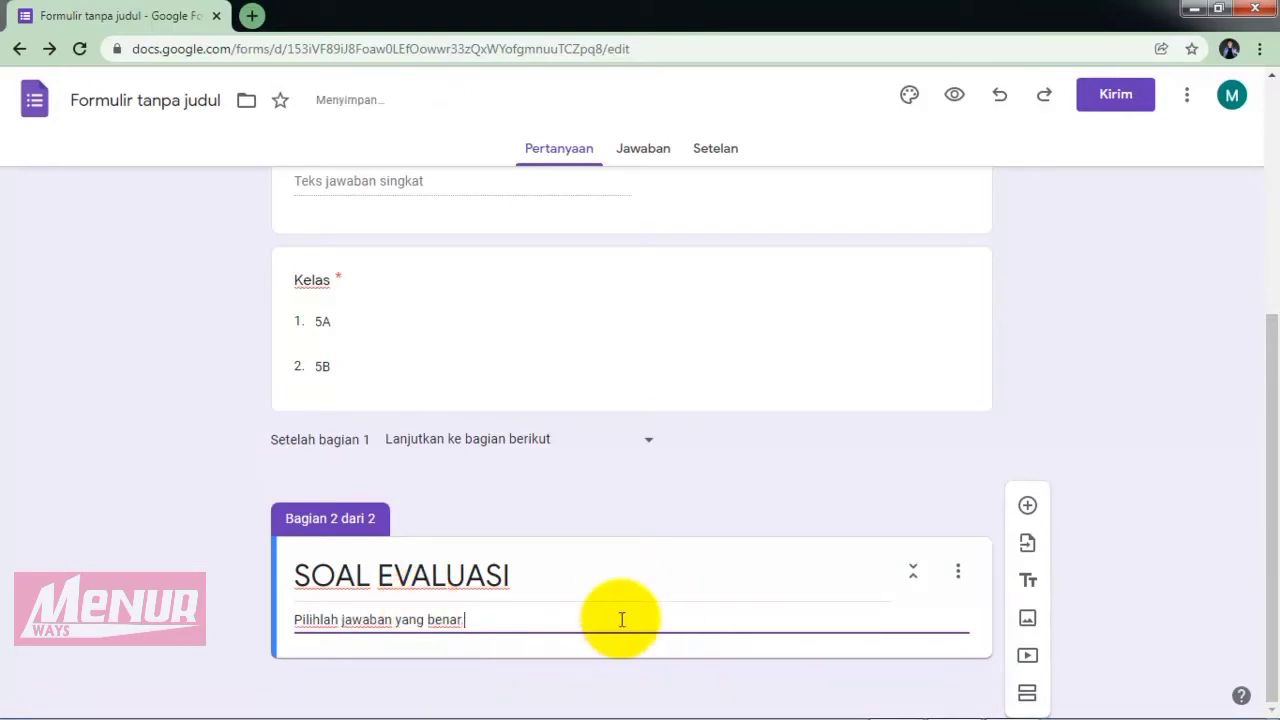
pyautogui.write('.')
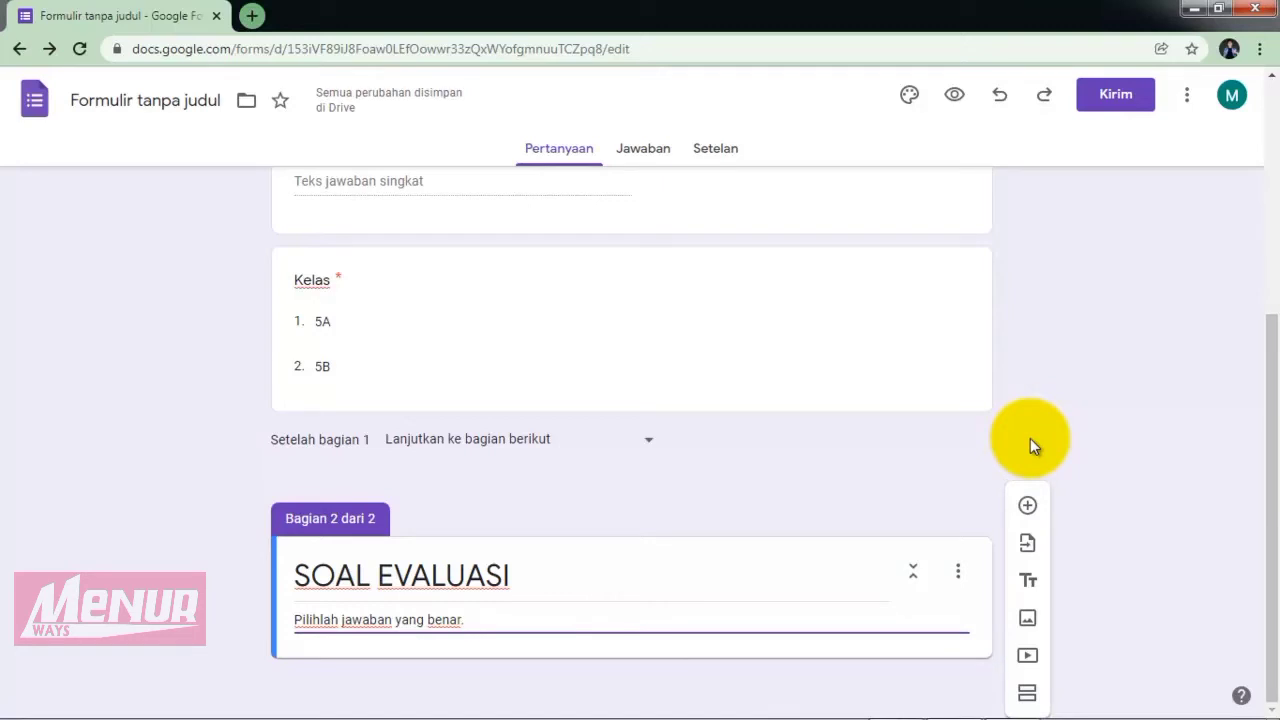
pyautogui.click(1028, 508)
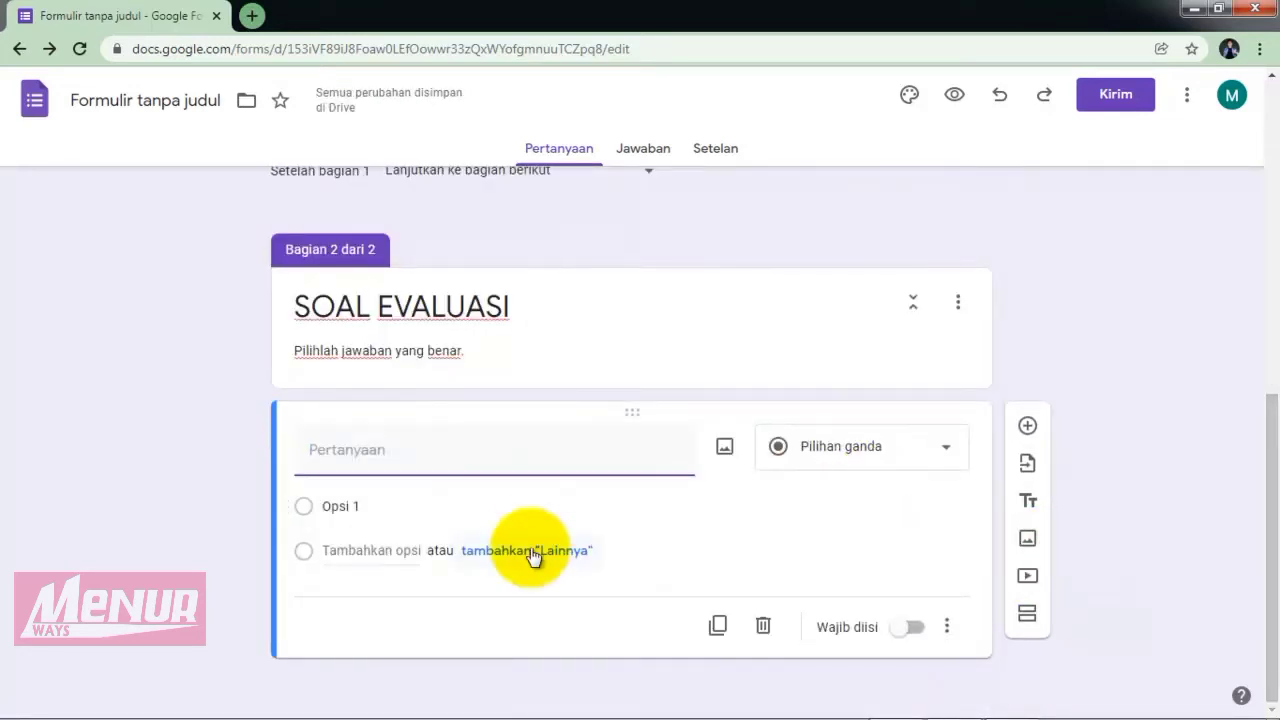
pyautogui.click(348, 443)
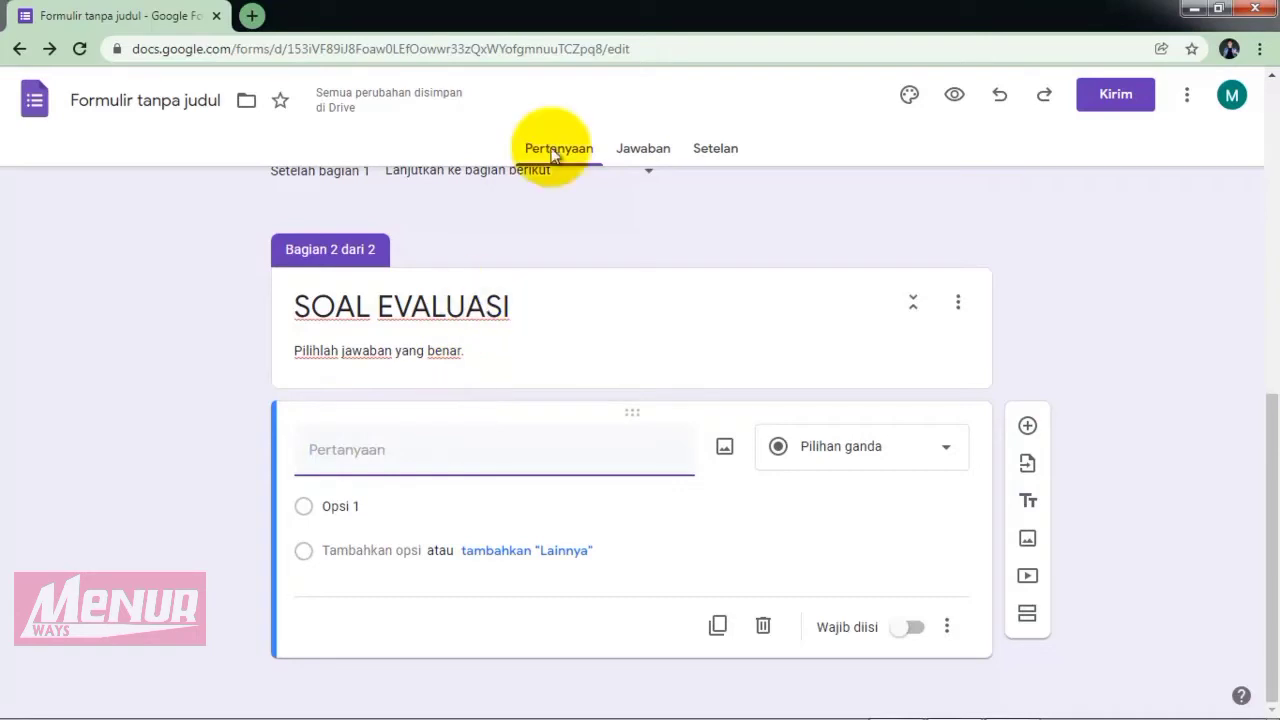
# Turn the form into a quiz by enabling Jadikan ini sebagai kuis in the form settings.
pyautogui.click(722, 150)
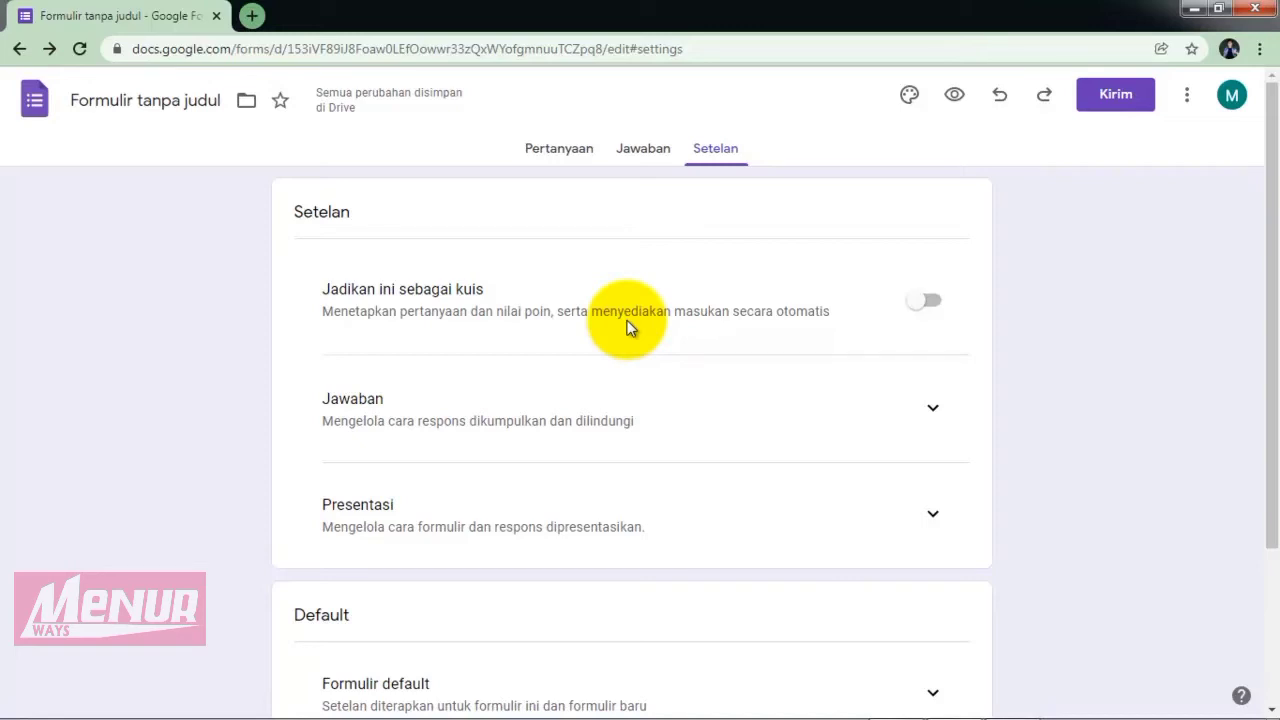
pyautogui.click(930, 300)
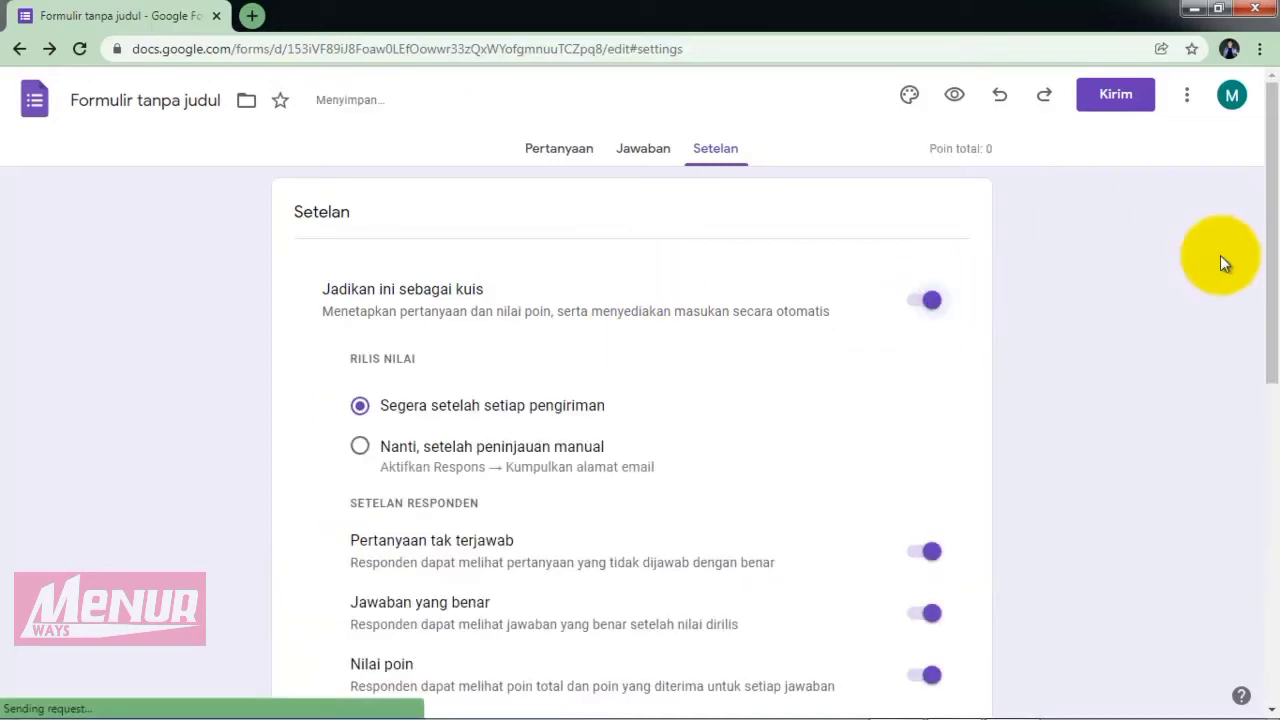
pyautogui.moveTo(1272, 214); pyautogui.dragTo(1270, 243)
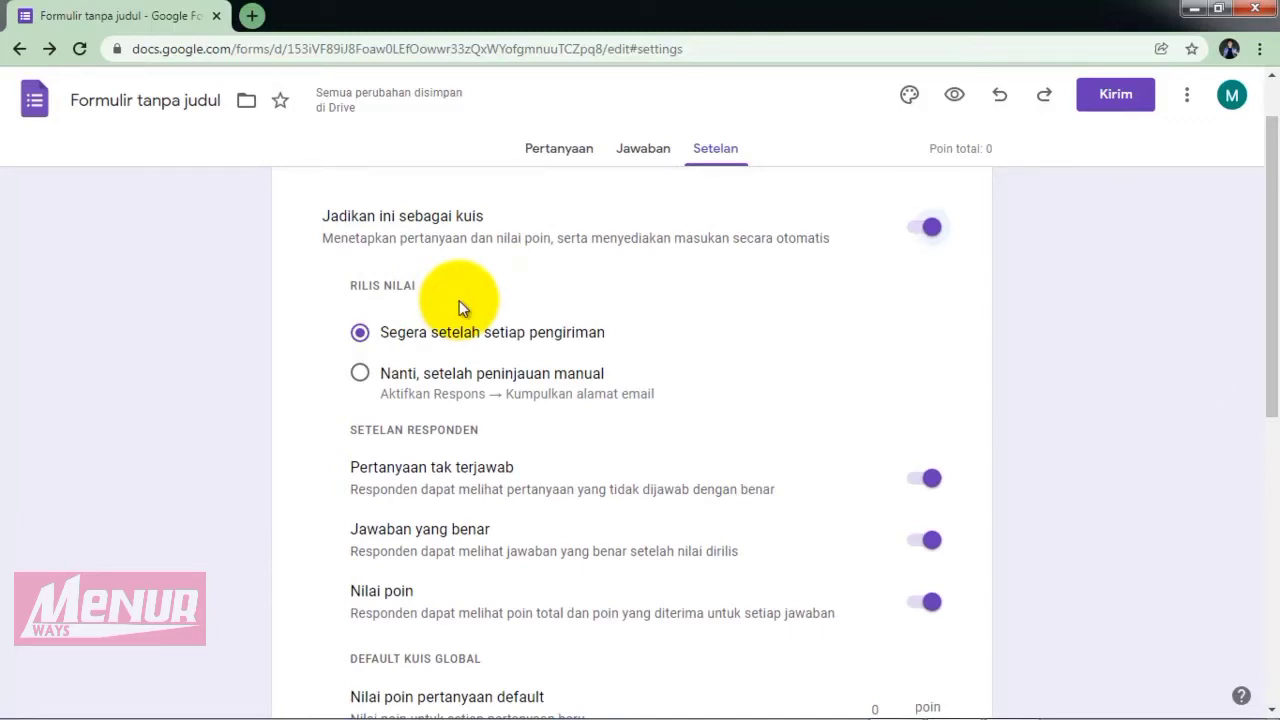
# Disable the respondent settings Pertanyaan tak terjawab, Jawaban yang benar and Nilai poin for the quiz.
pyautogui.moveTo(1275, 260); pyautogui.dragTo(1271, 314)
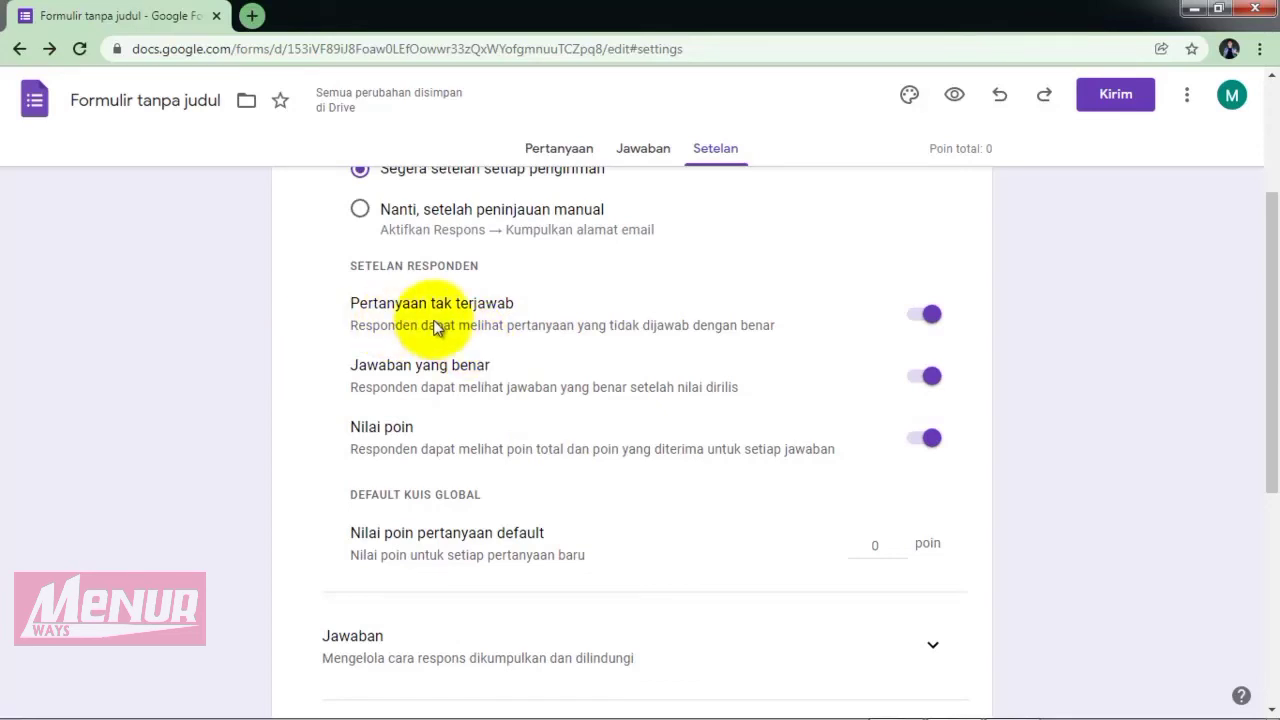
pyautogui.click(917, 321)
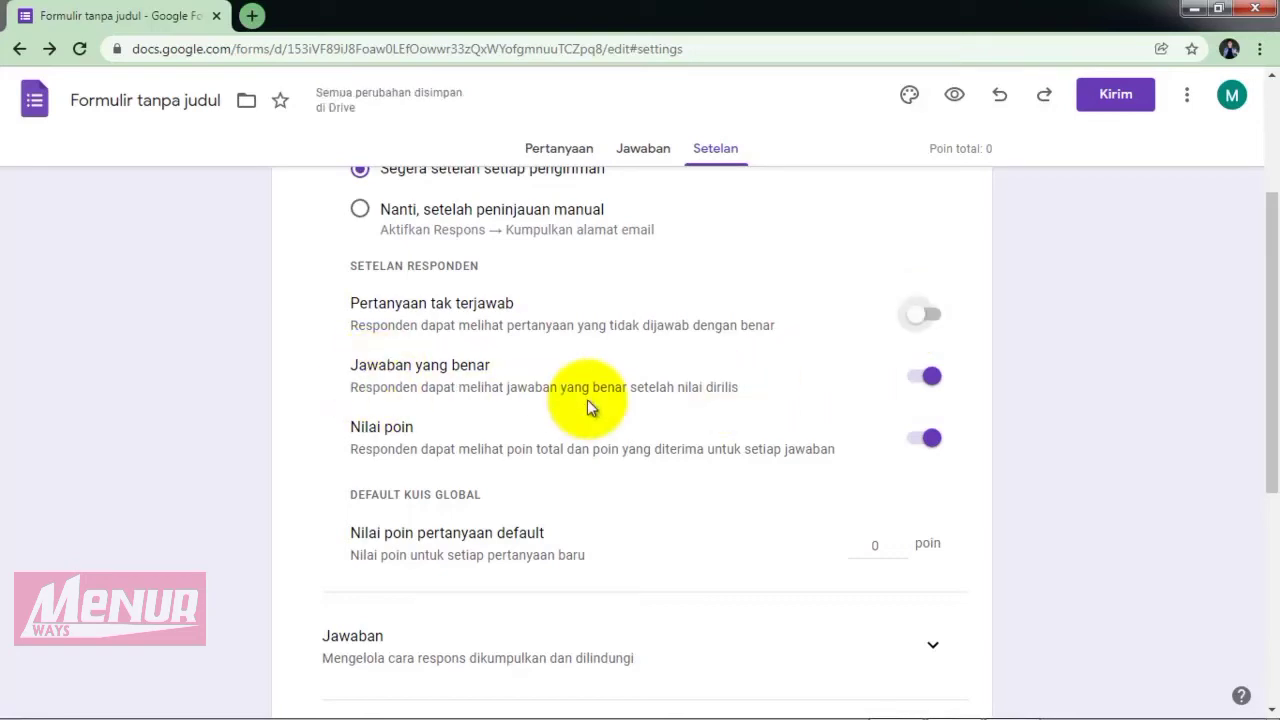
pyautogui.click(926, 380)
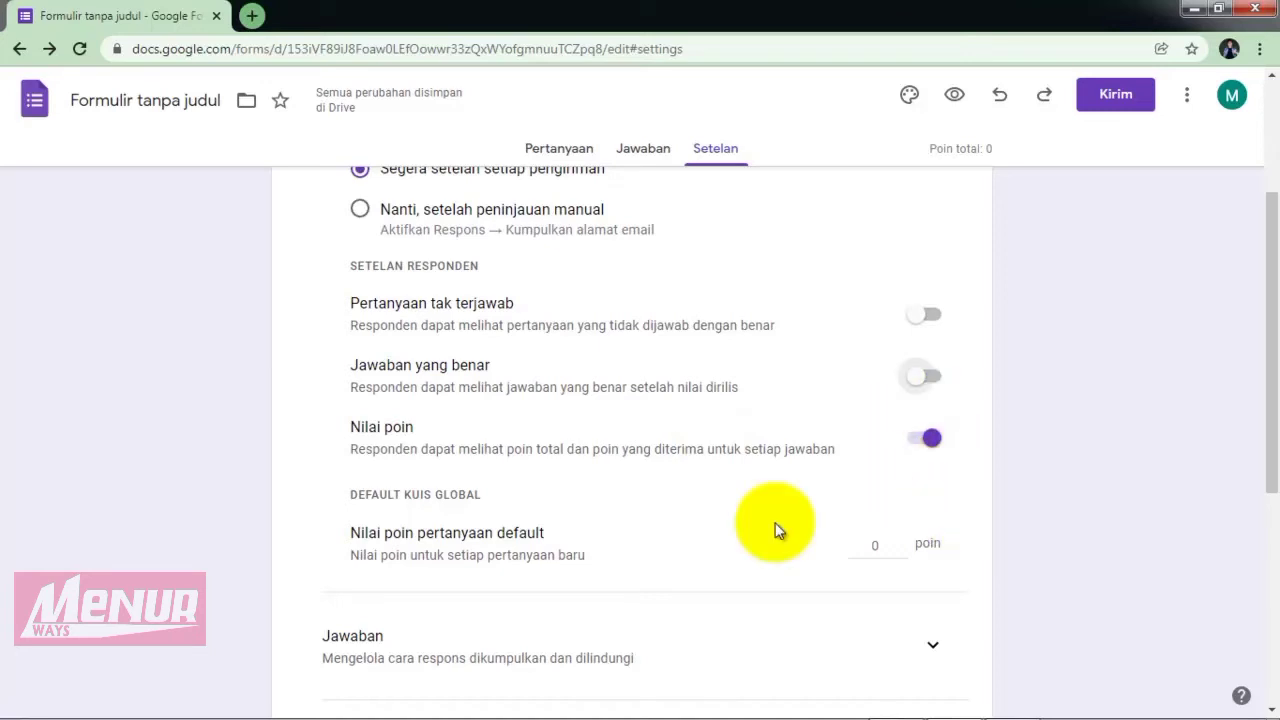
pyautogui.click(922, 442)
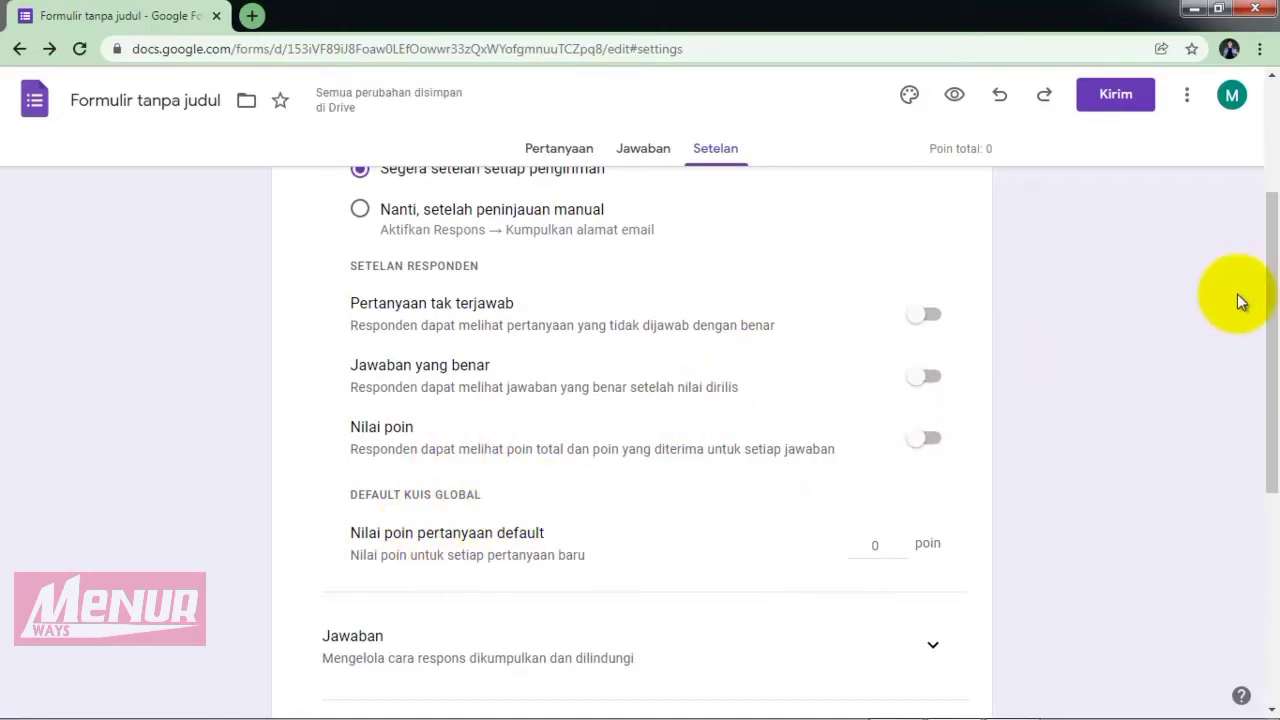
pyautogui.moveTo(1266, 268); pyautogui.dragTo(1277, 400)
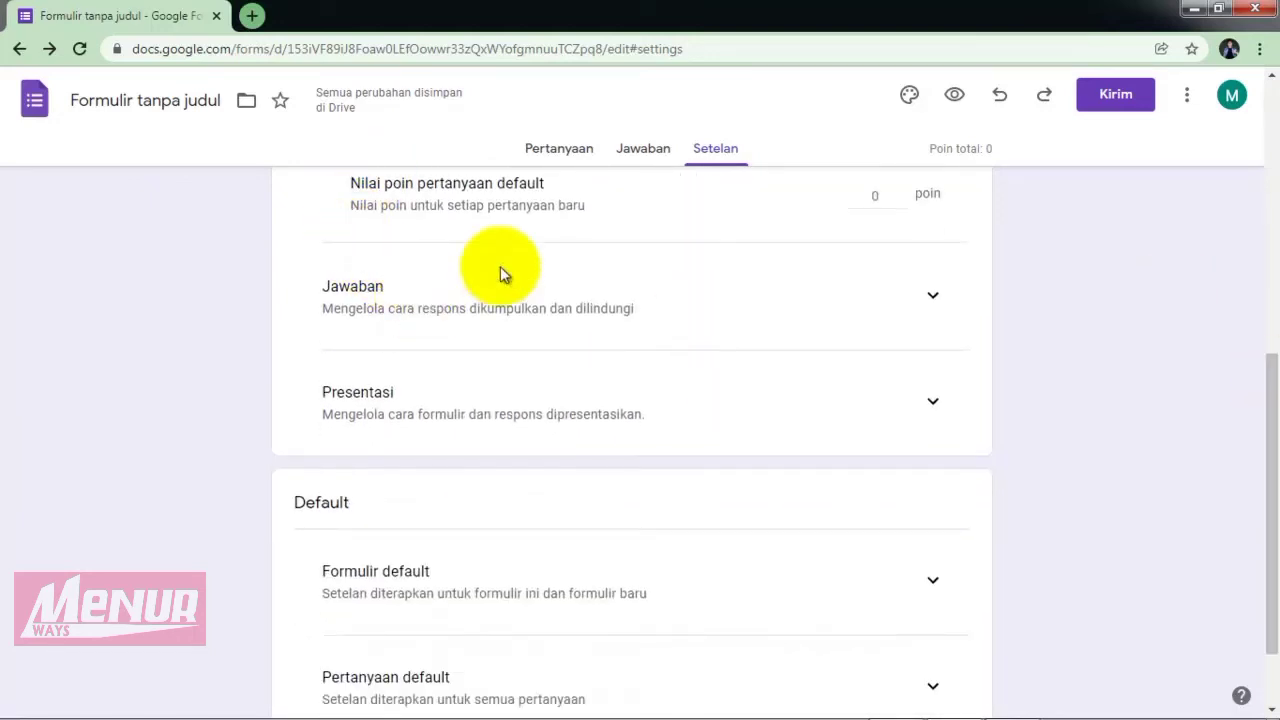
# Enable Batasi ke 1 jawaban in the form's Jawaban settings.
pyautogui.click(929, 293)
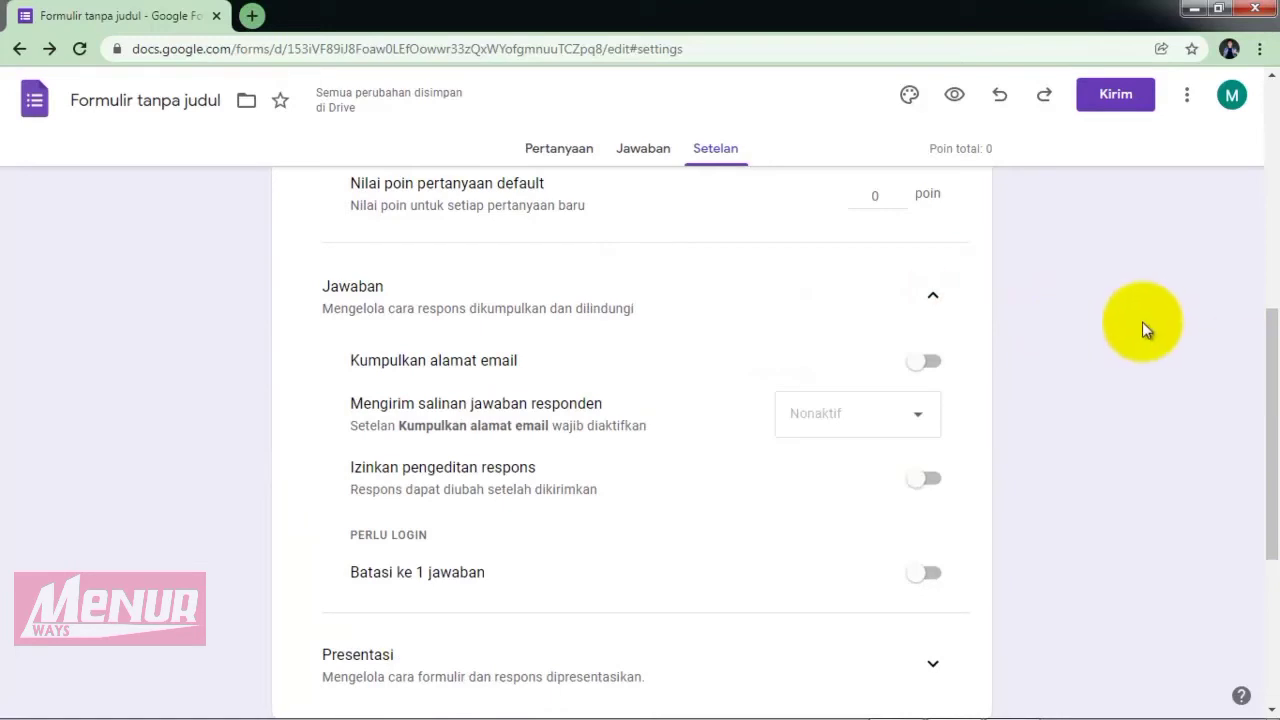
pyautogui.moveTo(1274, 390)
pyautogui.mouseDown()
pyautogui.moveTo(1262, 429)
pyautogui.moveTo(1262, 400)
pyautogui.mouseUp()
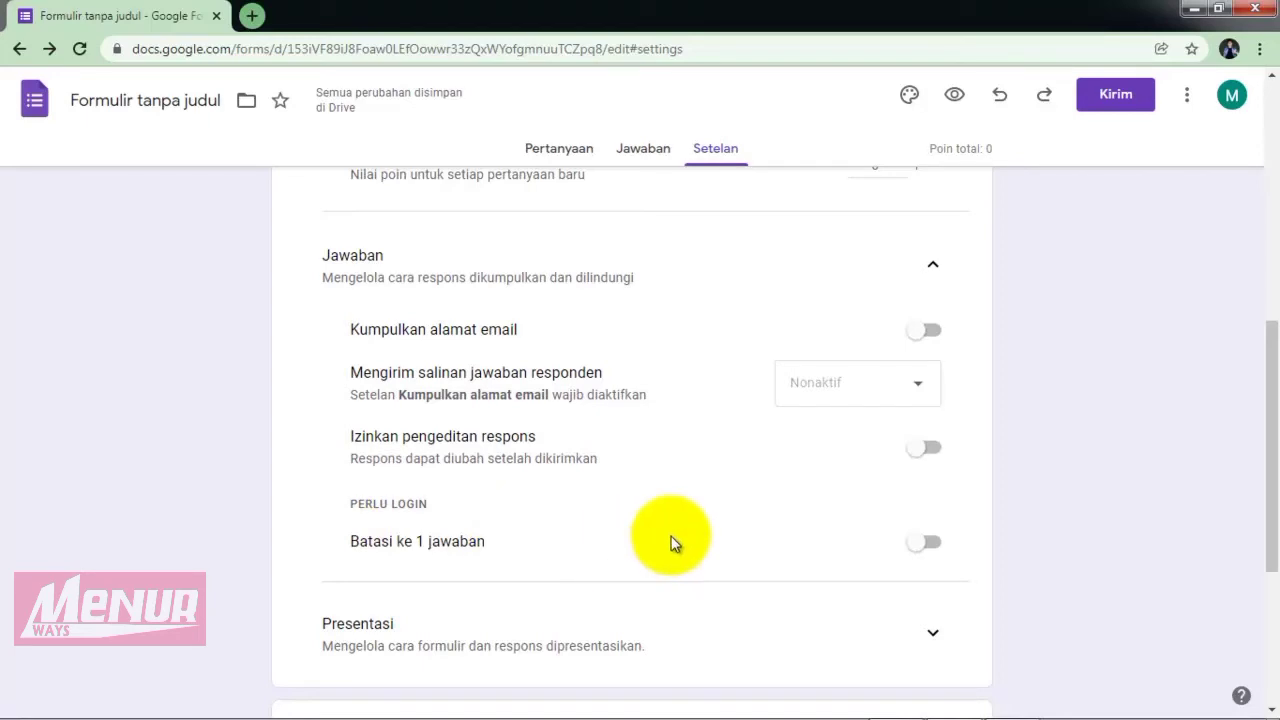
pyautogui.click(916, 546)
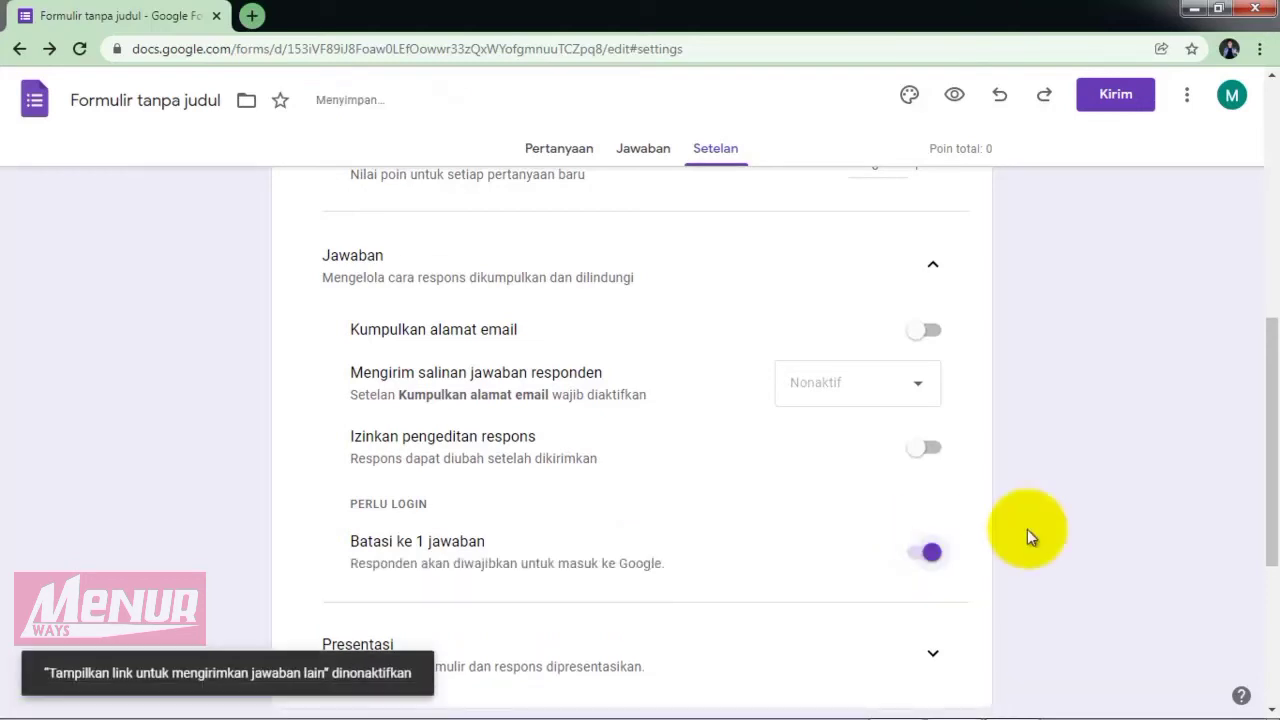
# Enable Acak urutan pertanyaan in the form's Presentasi settings.
pyautogui.moveTo(1271, 366); pyautogui.dragTo(1272, 480)
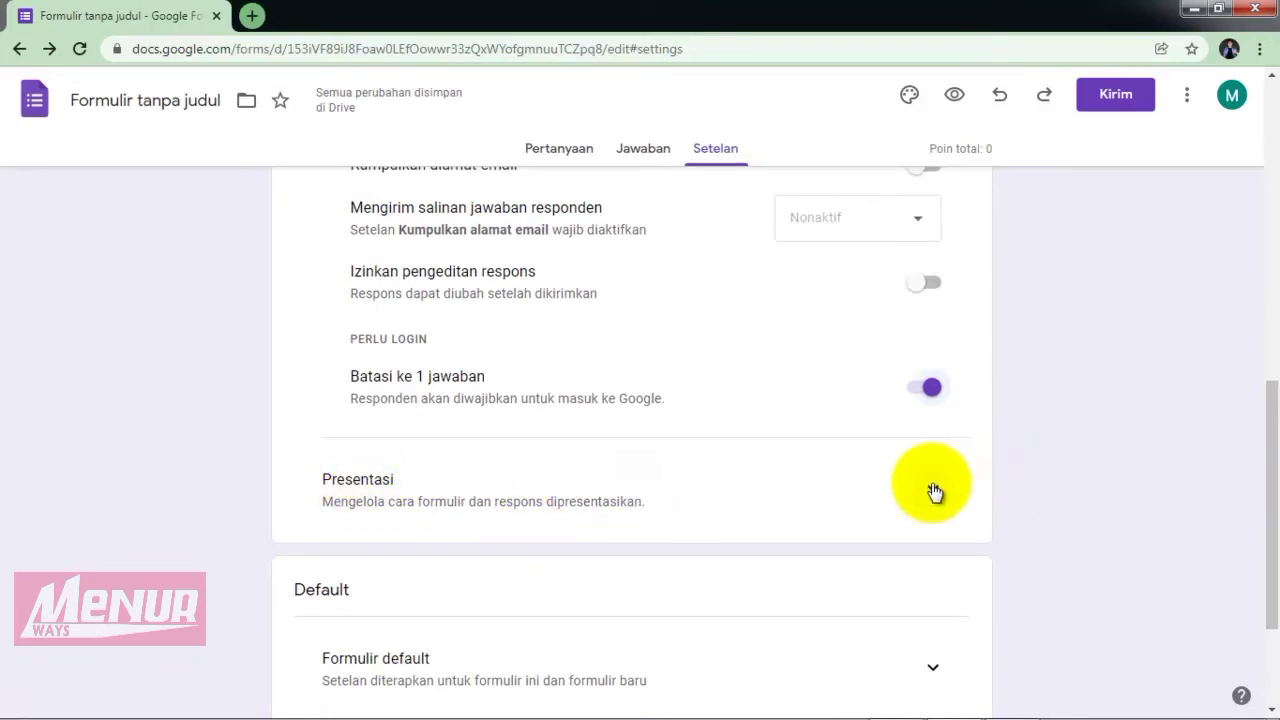
pyautogui.click(932, 488)
pyautogui.moveTo(1272, 400); pyautogui.dragTo(1266, 506)
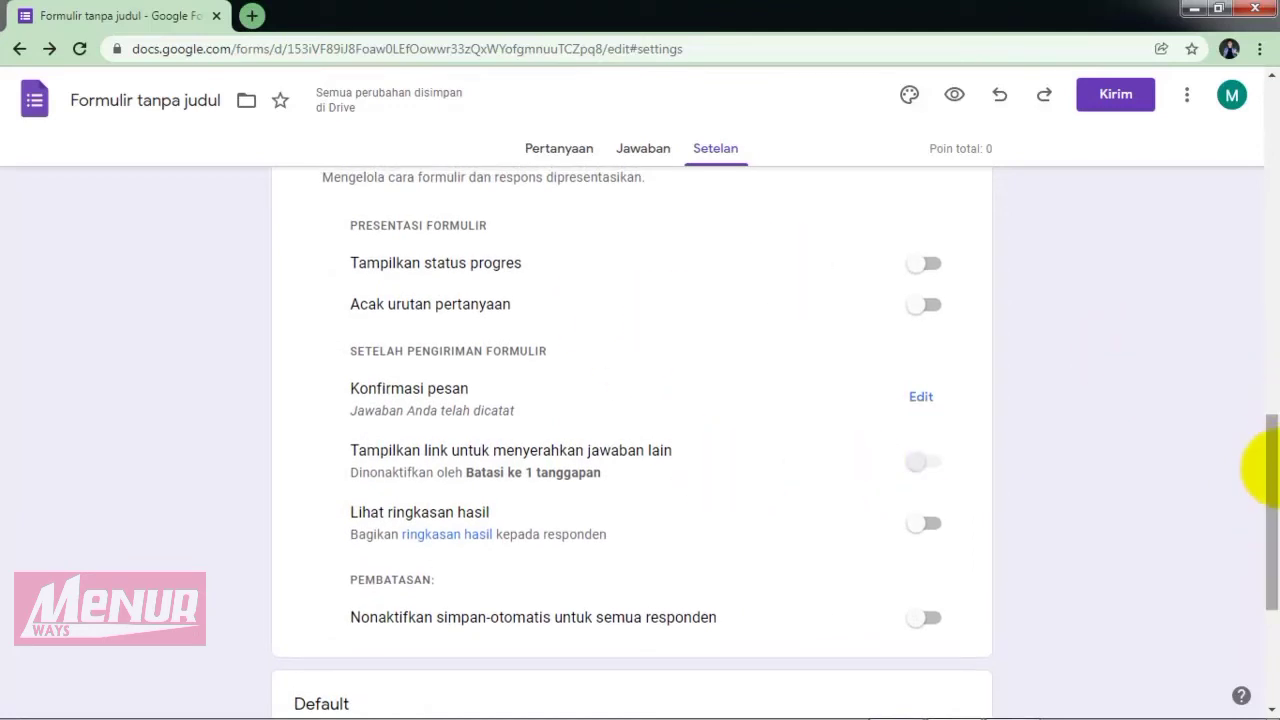
pyautogui.moveTo(1272, 486); pyautogui.dragTo(1271, 478)
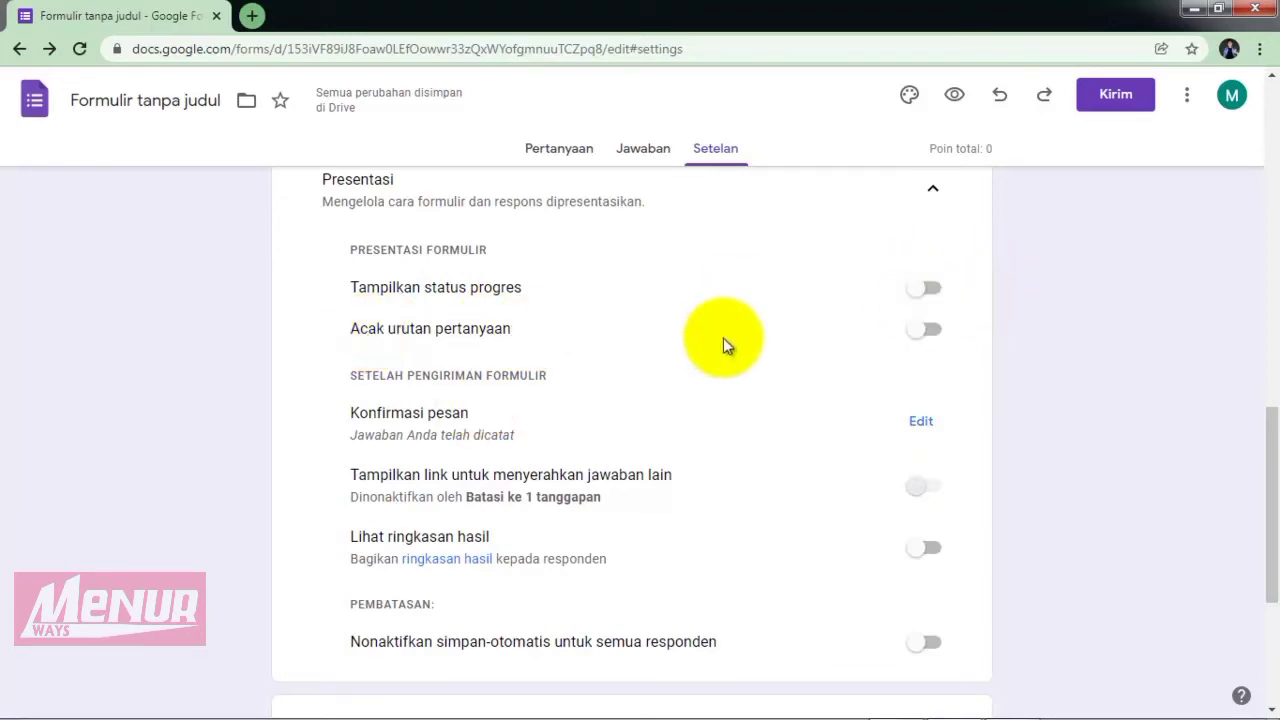
pyautogui.click(930, 330)
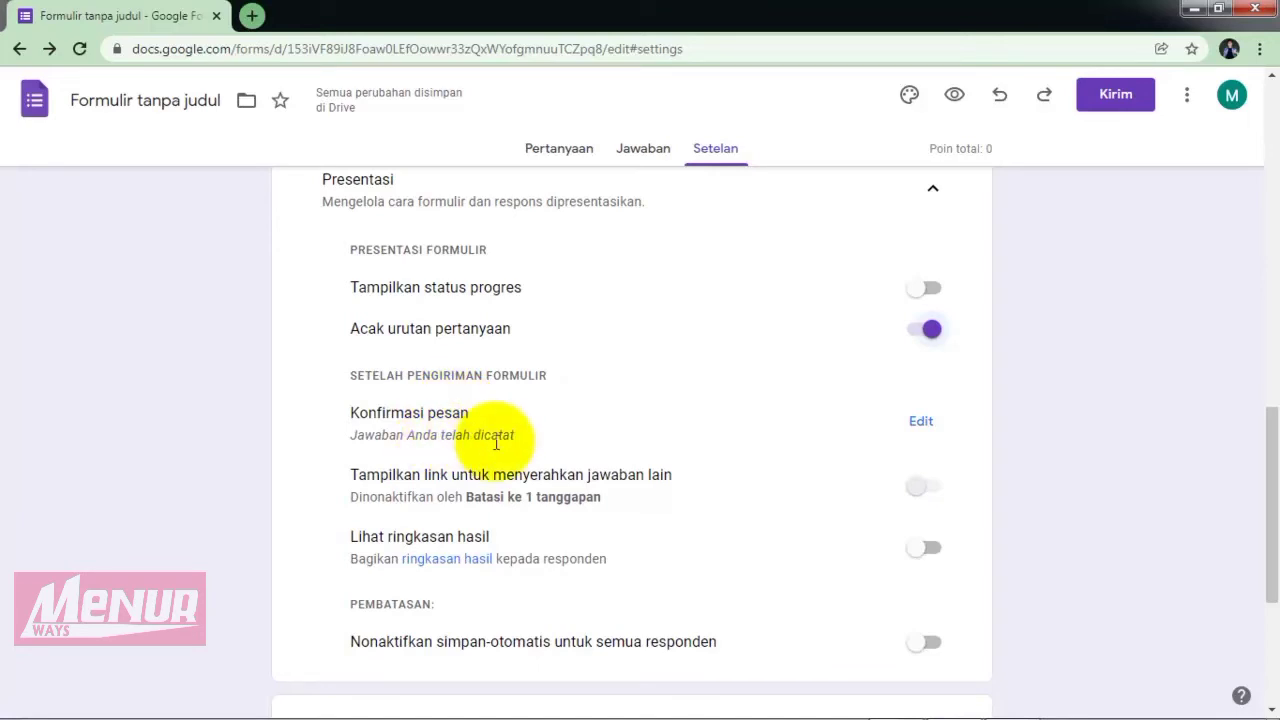
# Change the Konfirmasi pesan text to "Terima Kasih telah mengerjakan evaluasi." and save it.
pyautogui.click(920, 422)
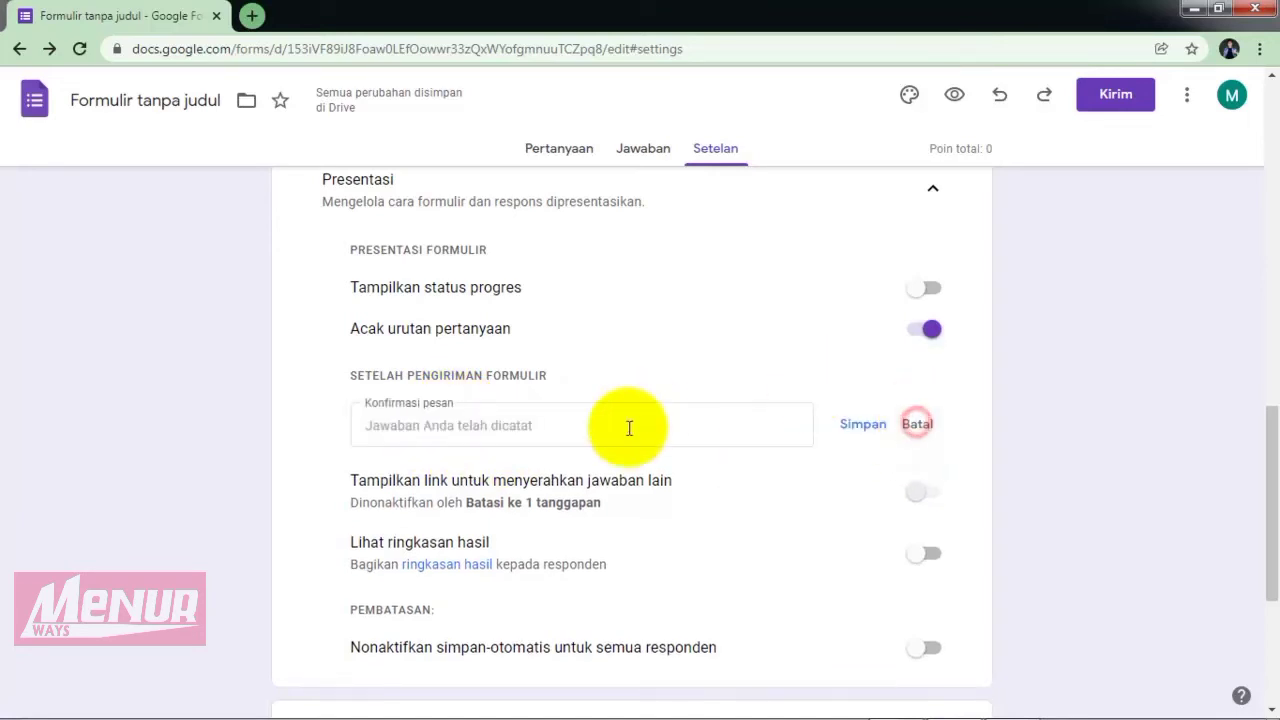
pyautogui.click(569, 430)
pyautogui.write('T')
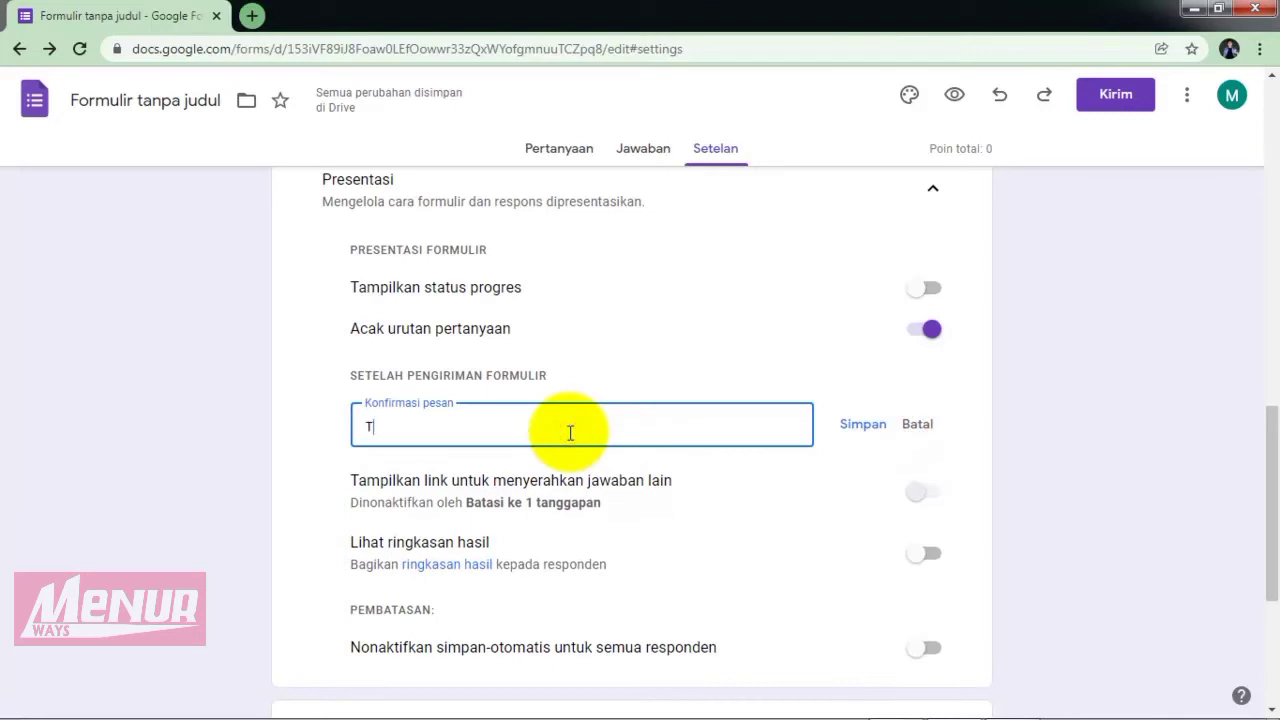
pyautogui.write('erima')
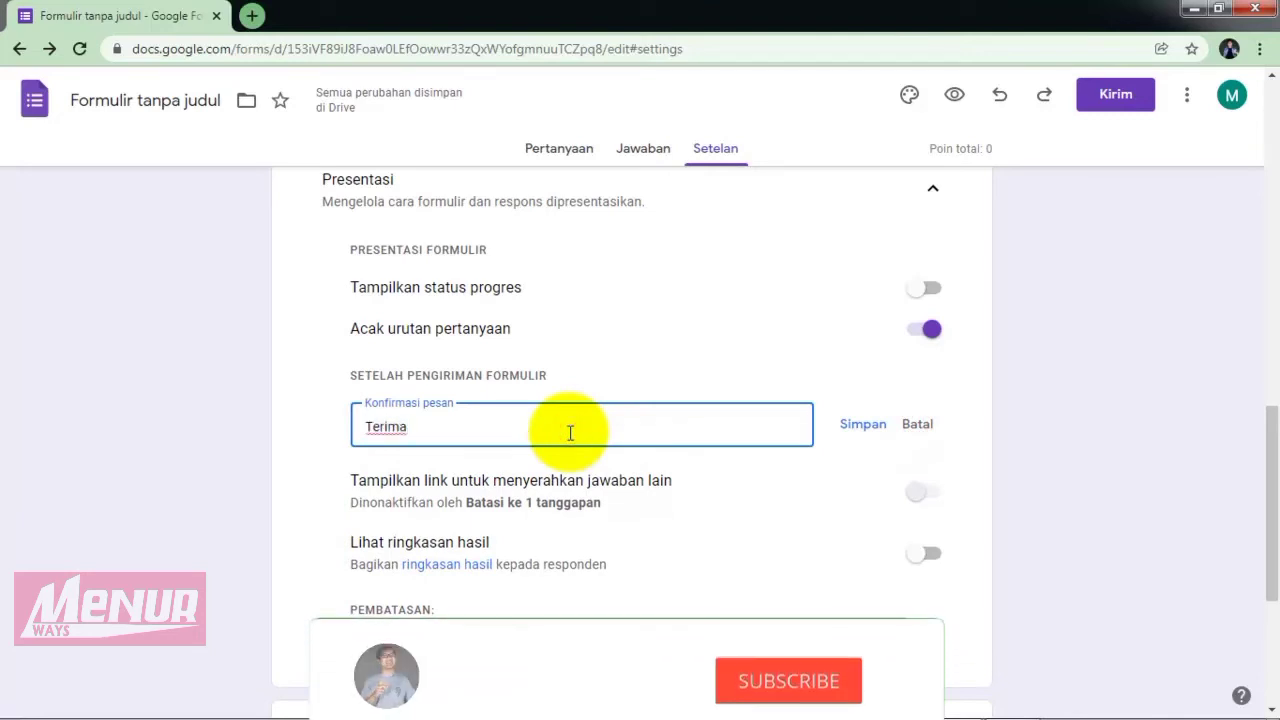
pyautogui.write('Ksih')
pyautogui.press('BackSpace')
pyautogui.press('BackSpace')
pyautogui.press('BackSpace')
pyautogui.press('BackSpace')
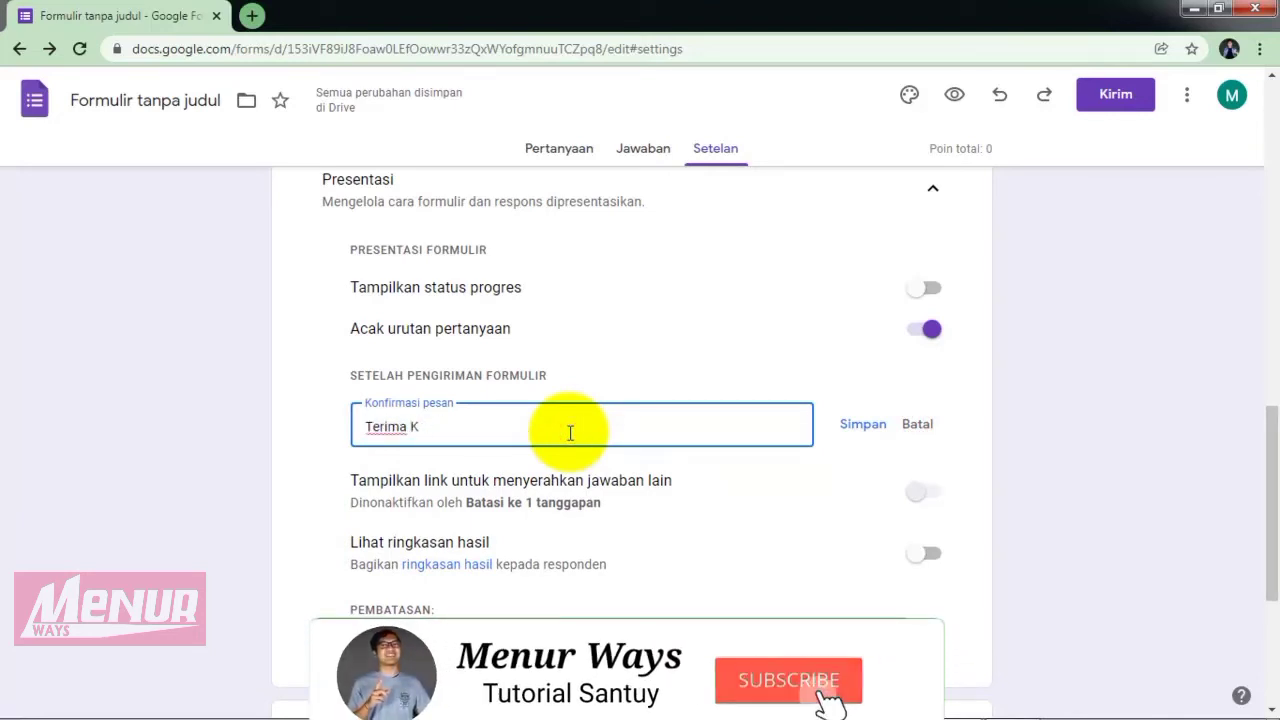
pyautogui.write('asih telah mengerjakan evaluasi.')
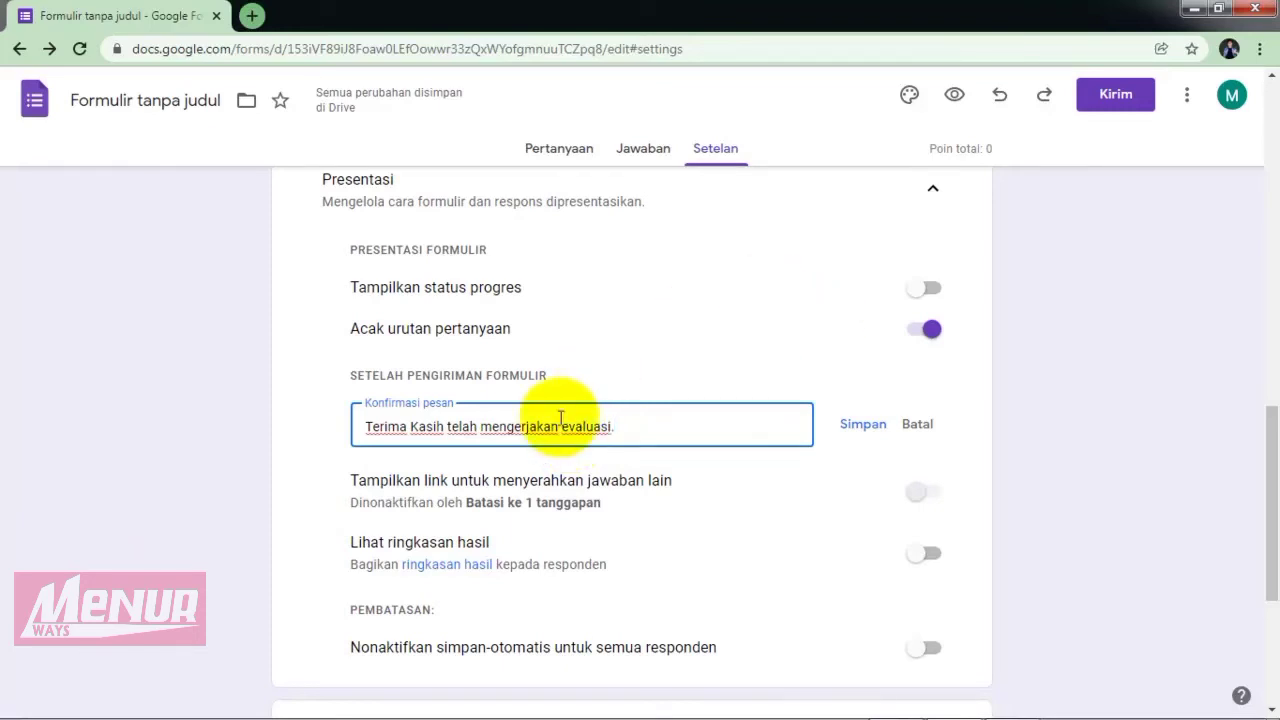
pyautogui.click(857, 425)
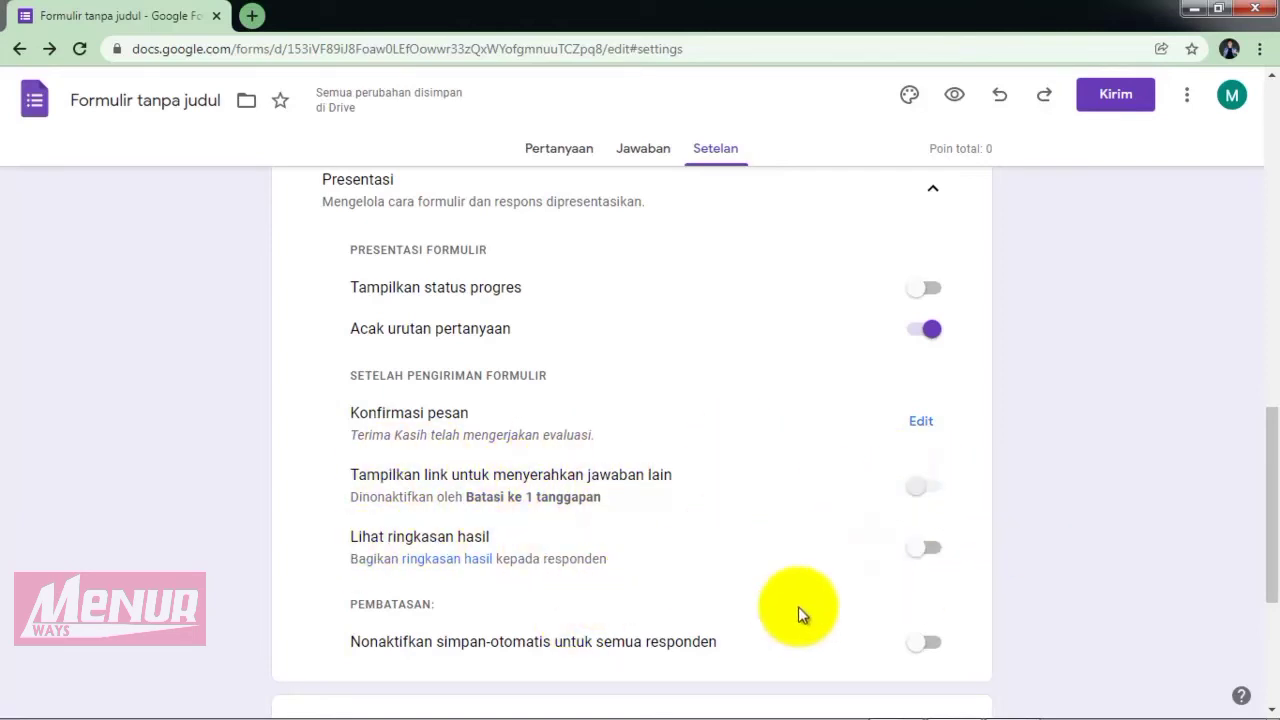
# Return to the form's questions, then copy the text of question 1, without its answer options, from the Word document.
pyautogui.moveTo(1271, 457); pyautogui.dragTo(1257, 200)
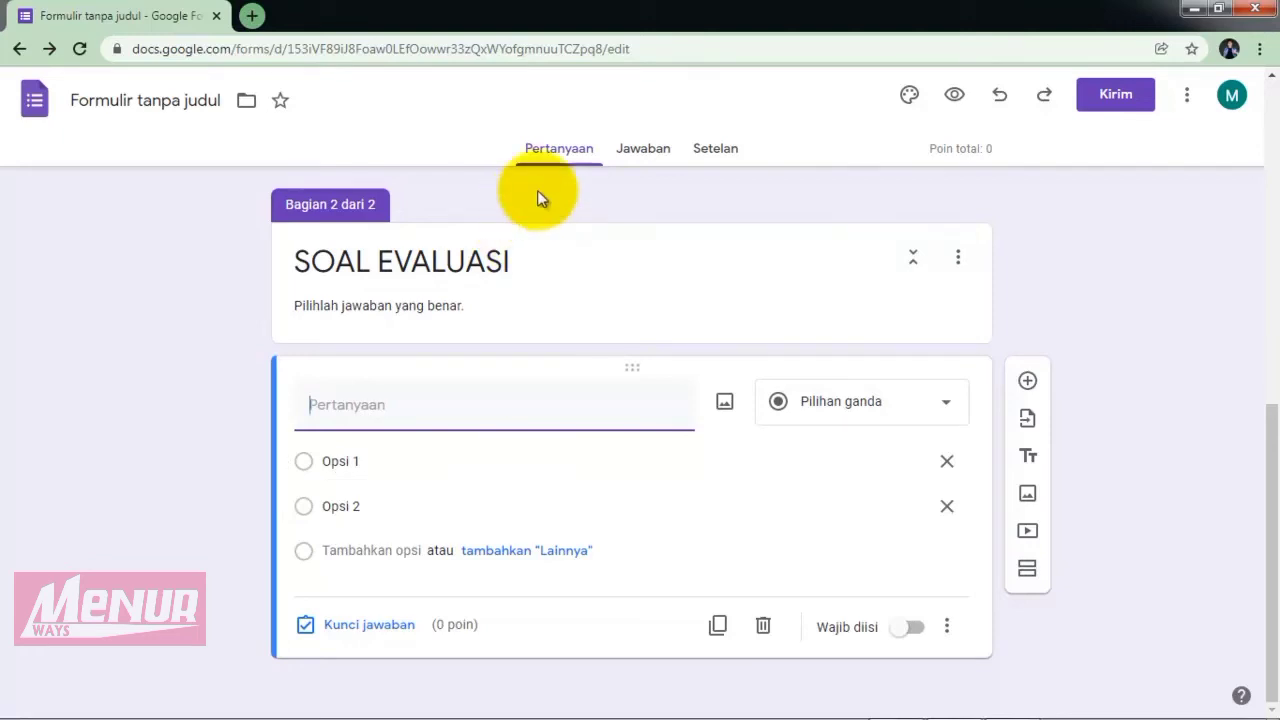
pyautogui.click(560, 150)
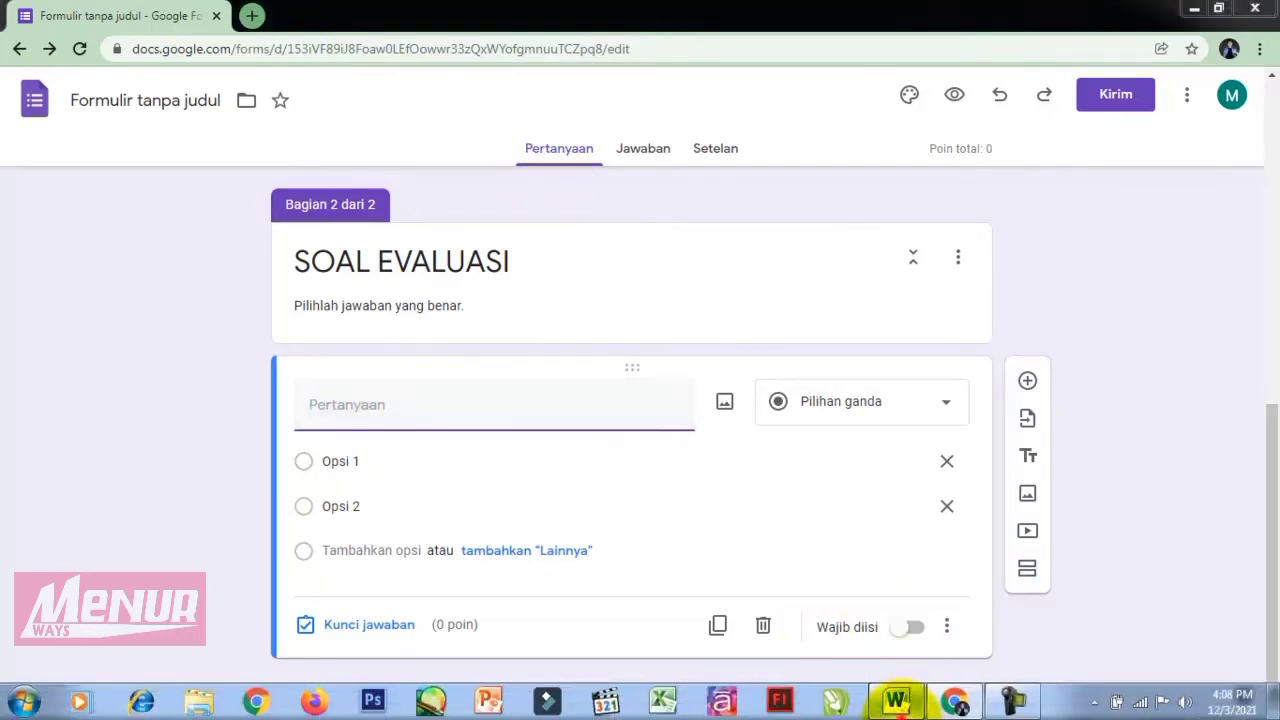
pyautogui.click(894, 712)
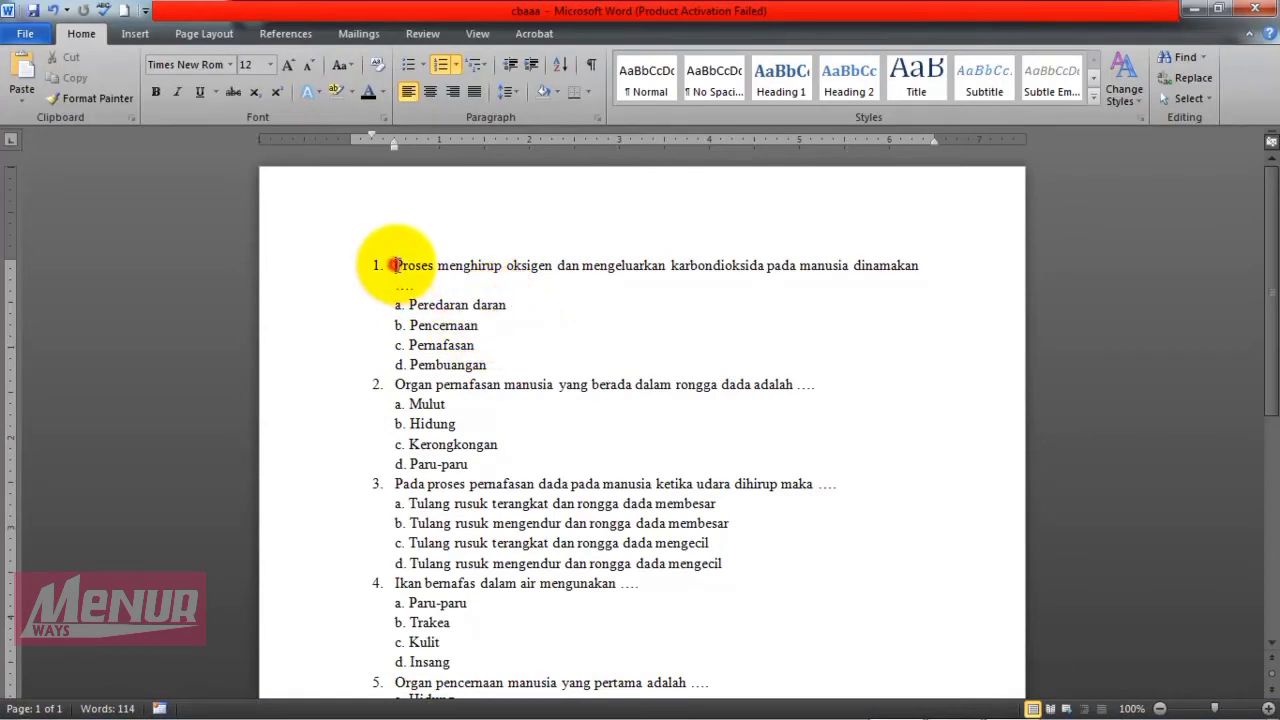
pyautogui.moveTo(406, 265); pyautogui.dragTo(427, 280)
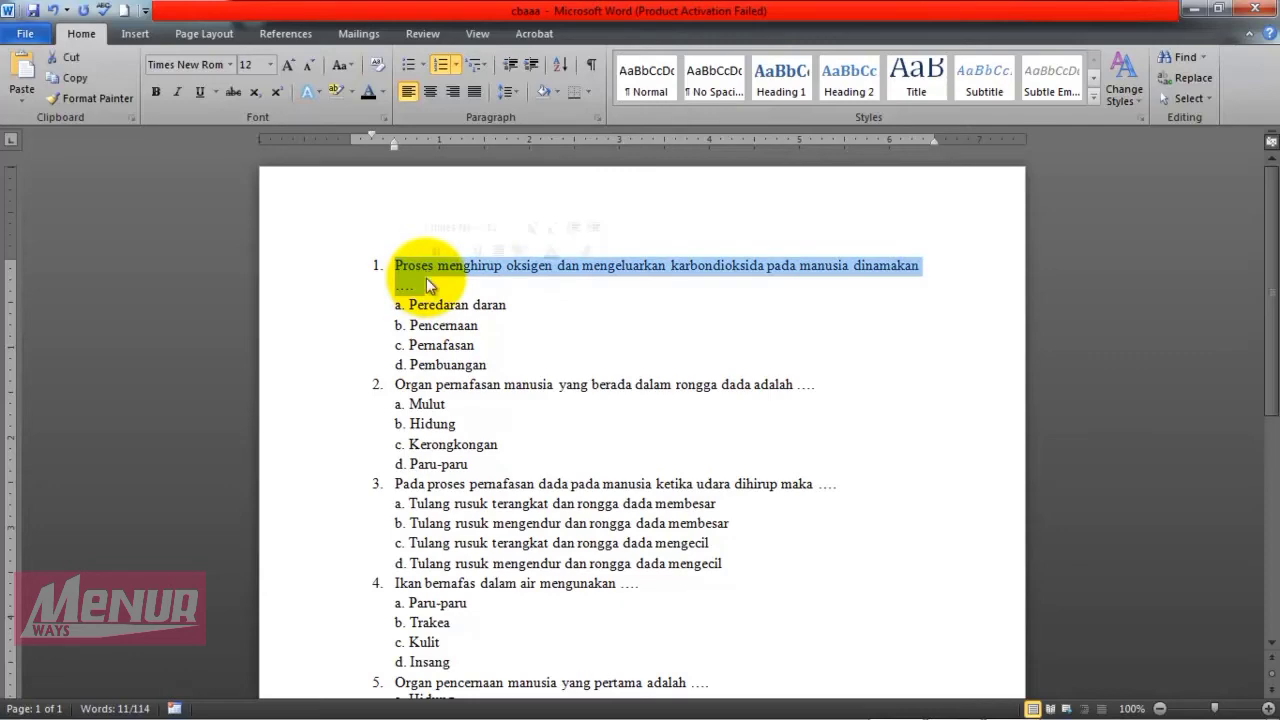
pyautogui.rightClick(426, 278)
pyautogui.click(478, 302)
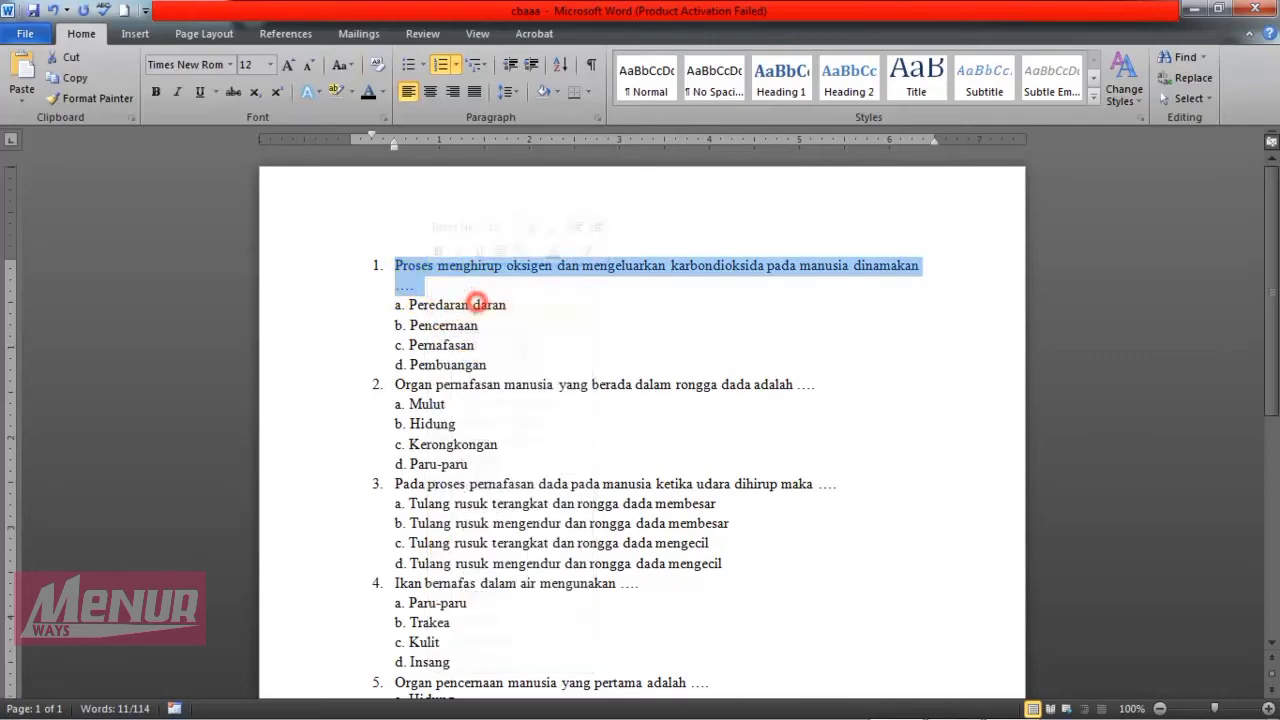
# Back in Google Forms, paste the copied text as the blank question's title and remove its leading "1." numbering.
pyautogui.click(958, 705)
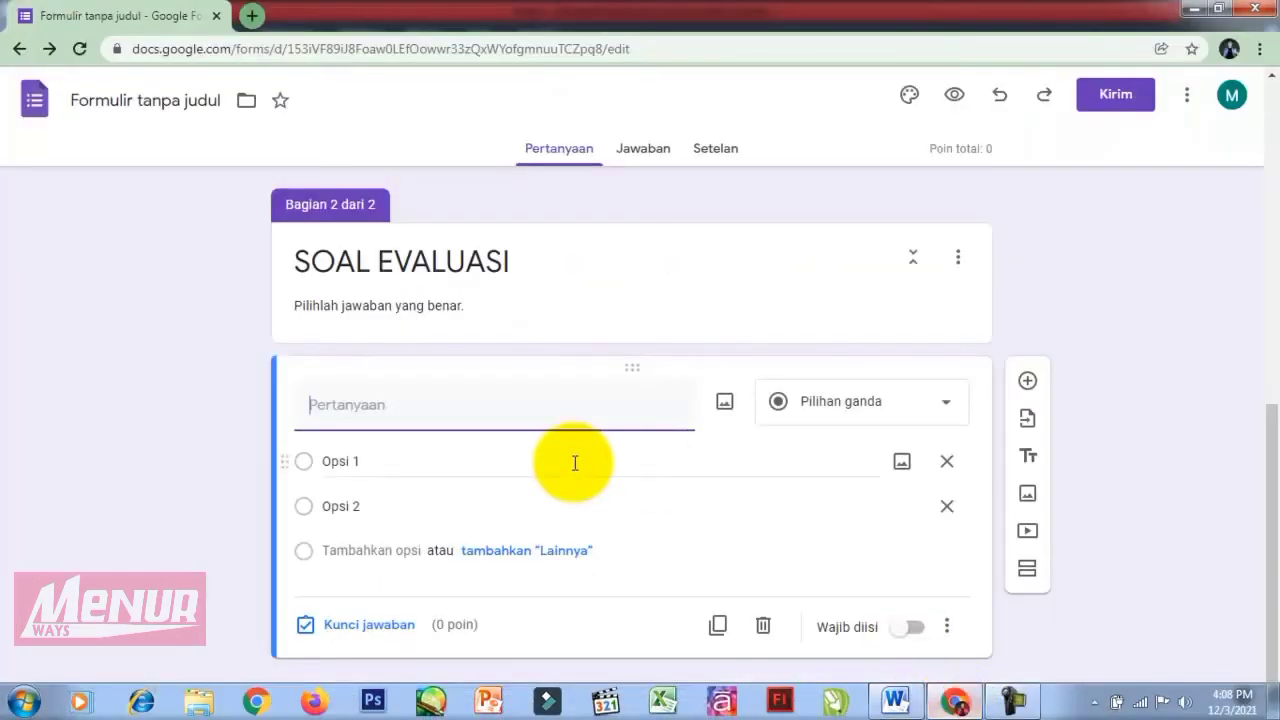
pyautogui.click(476, 408)
pyautogui.hotkey('ctrl', 'v')
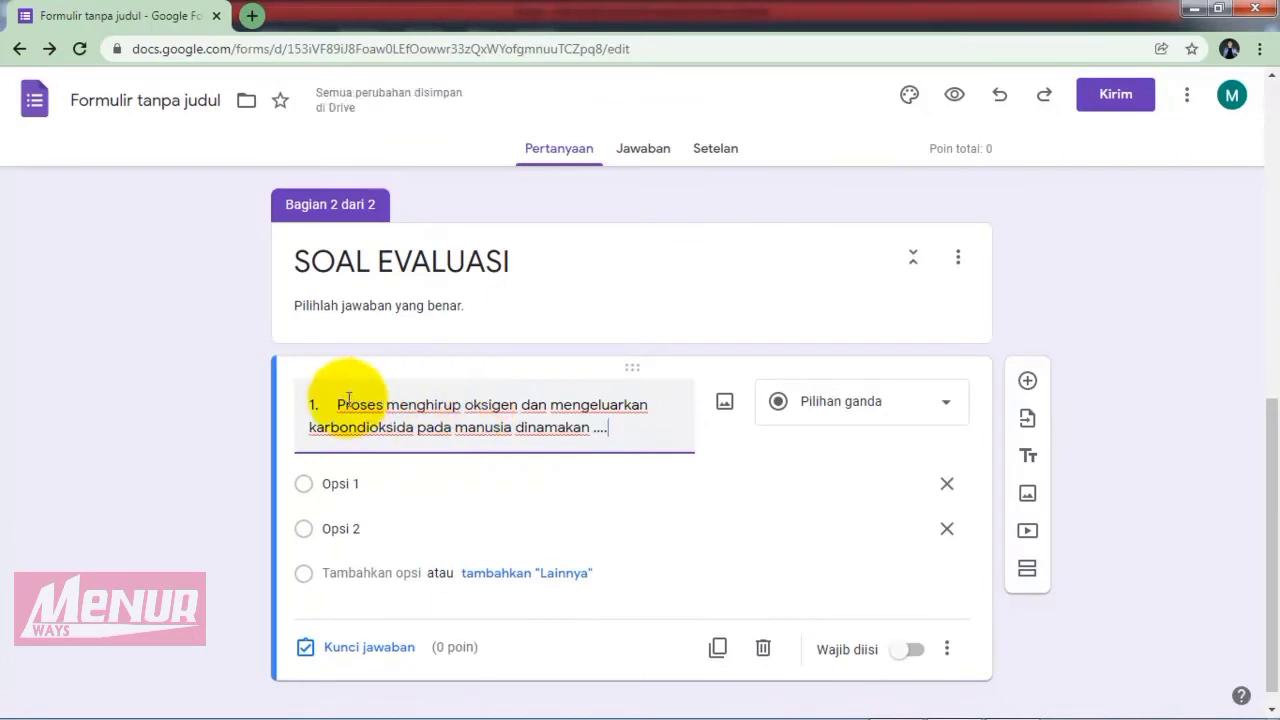
pyautogui.moveTo(339, 402); pyautogui.dragTo(304, 401)
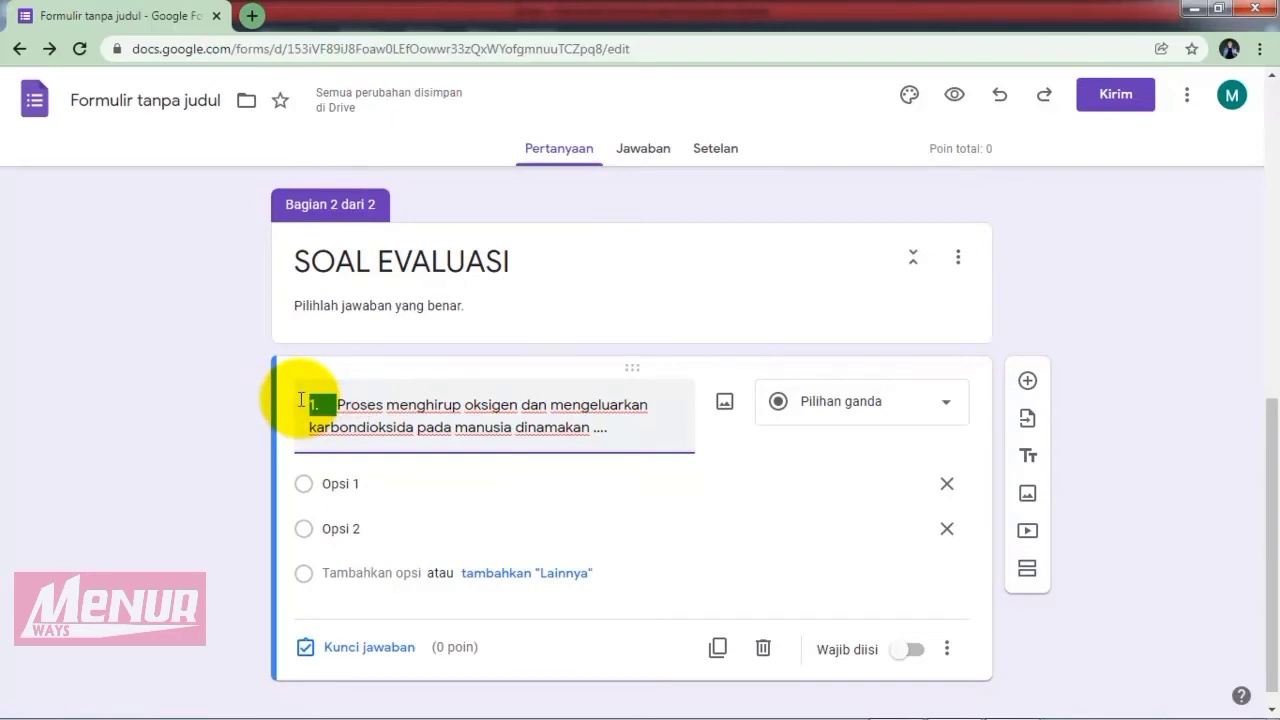
pyautogui.press('BackSpace')
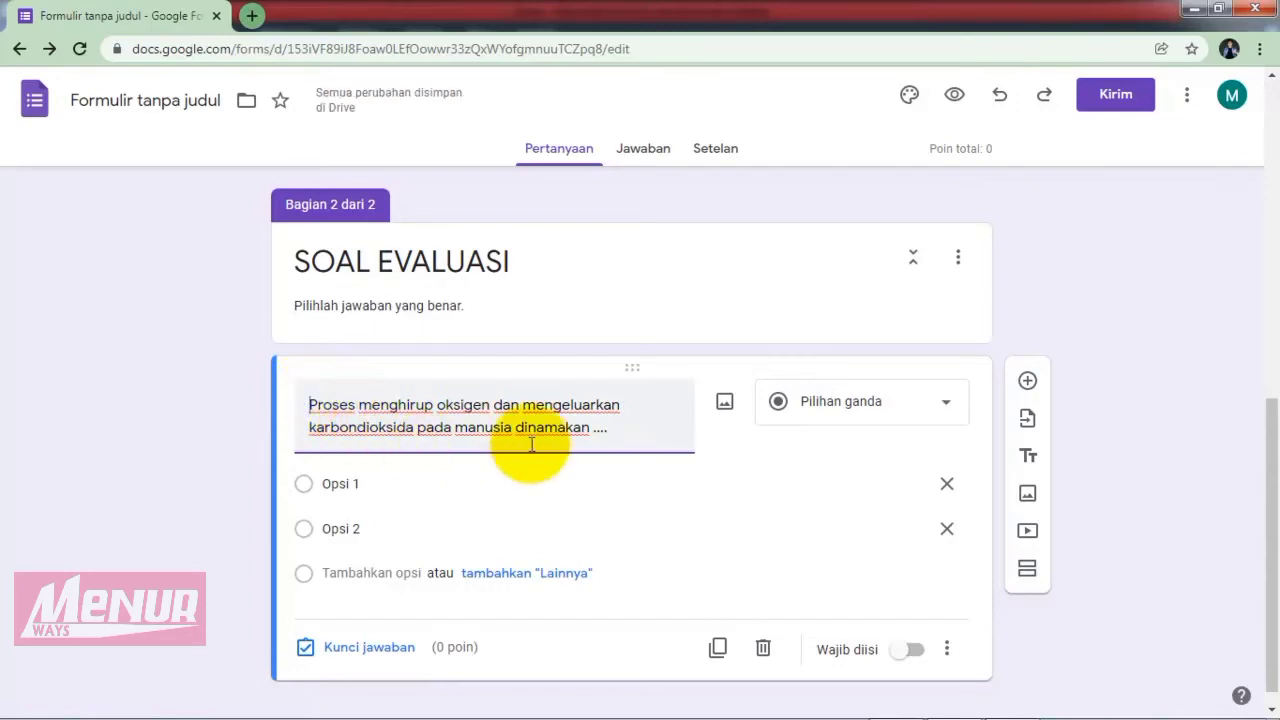
# Switch to the Word document and copy answer options a to d of question 1.
pyautogui.hotkey('alt', 'Tab')
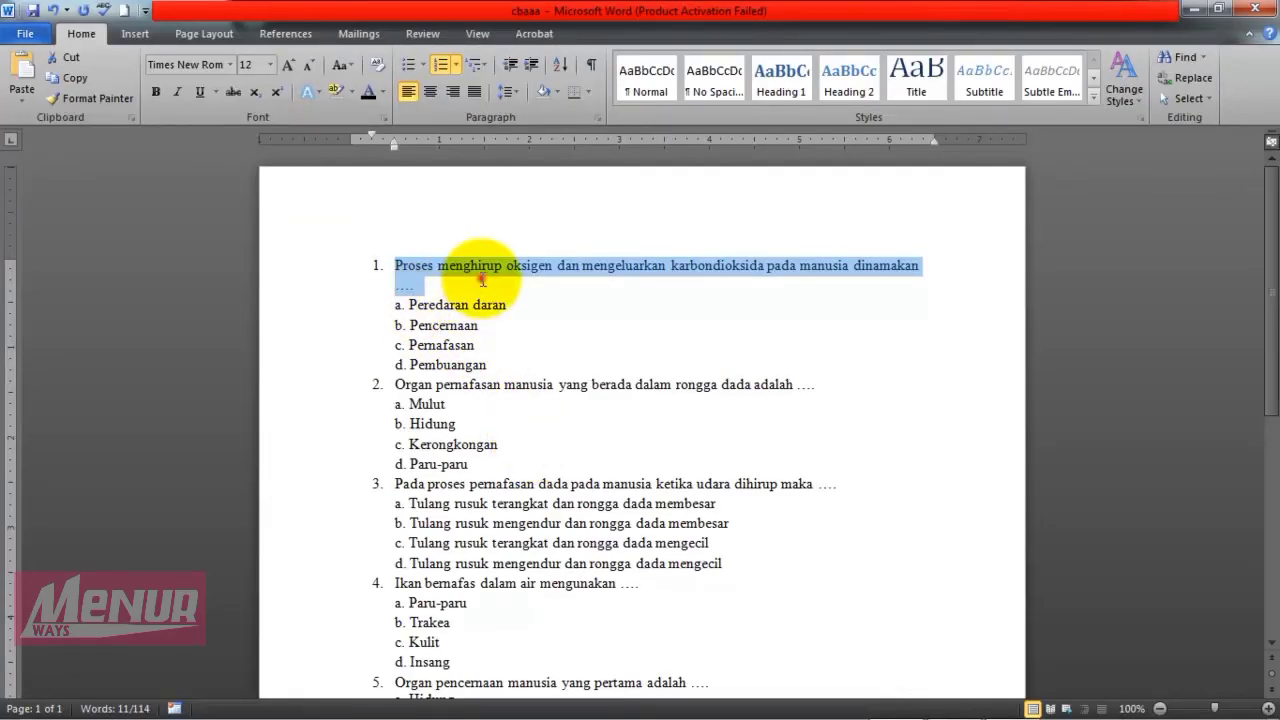
pyautogui.click(430, 286)
pyautogui.moveTo(410, 303); pyautogui.dragTo(508, 376)
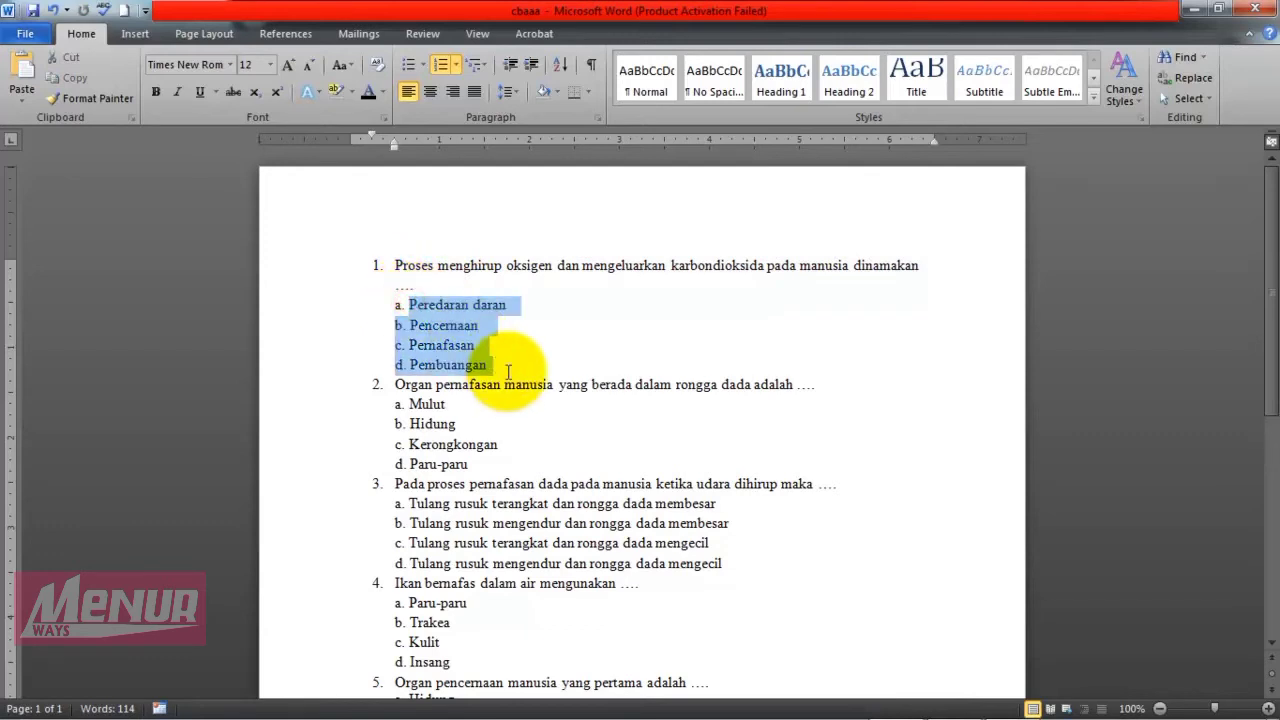
pyautogui.click(400, 304)
pyautogui.moveTo(398, 304); pyautogui.dragTo(484, 366)
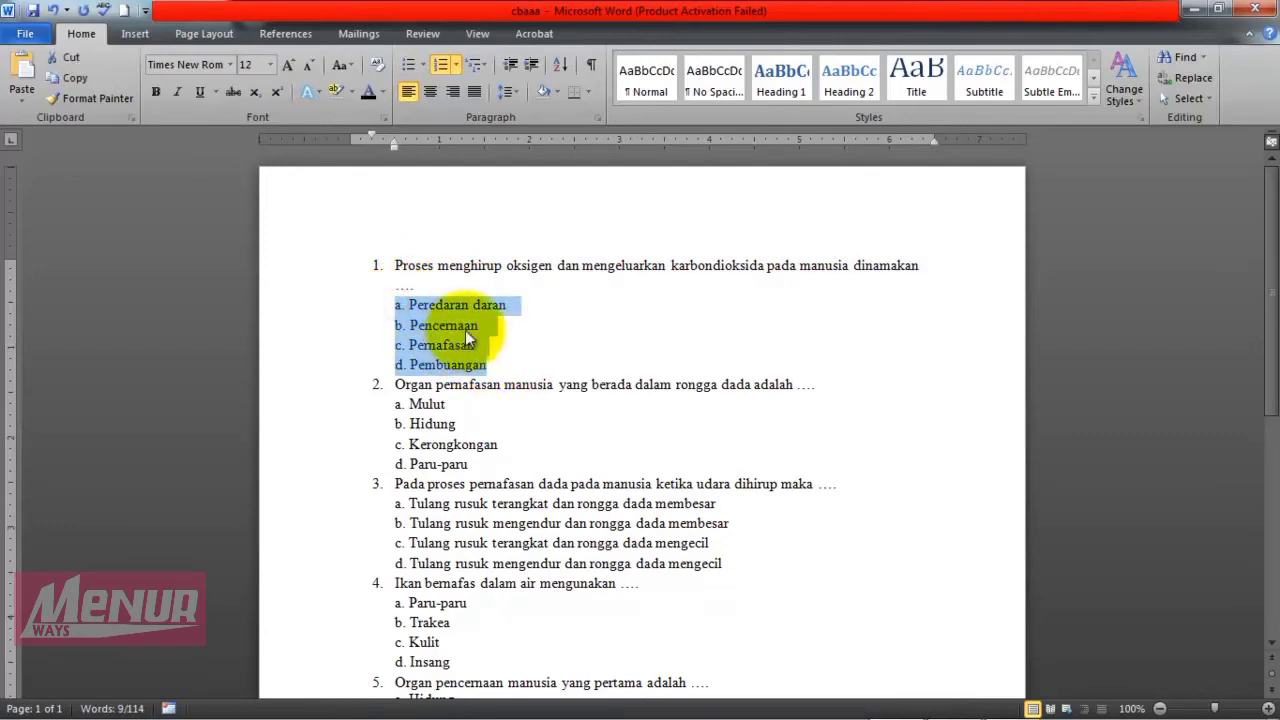
pyautogui.rightClick(466, 328)
pyautogui.click(503, 354)
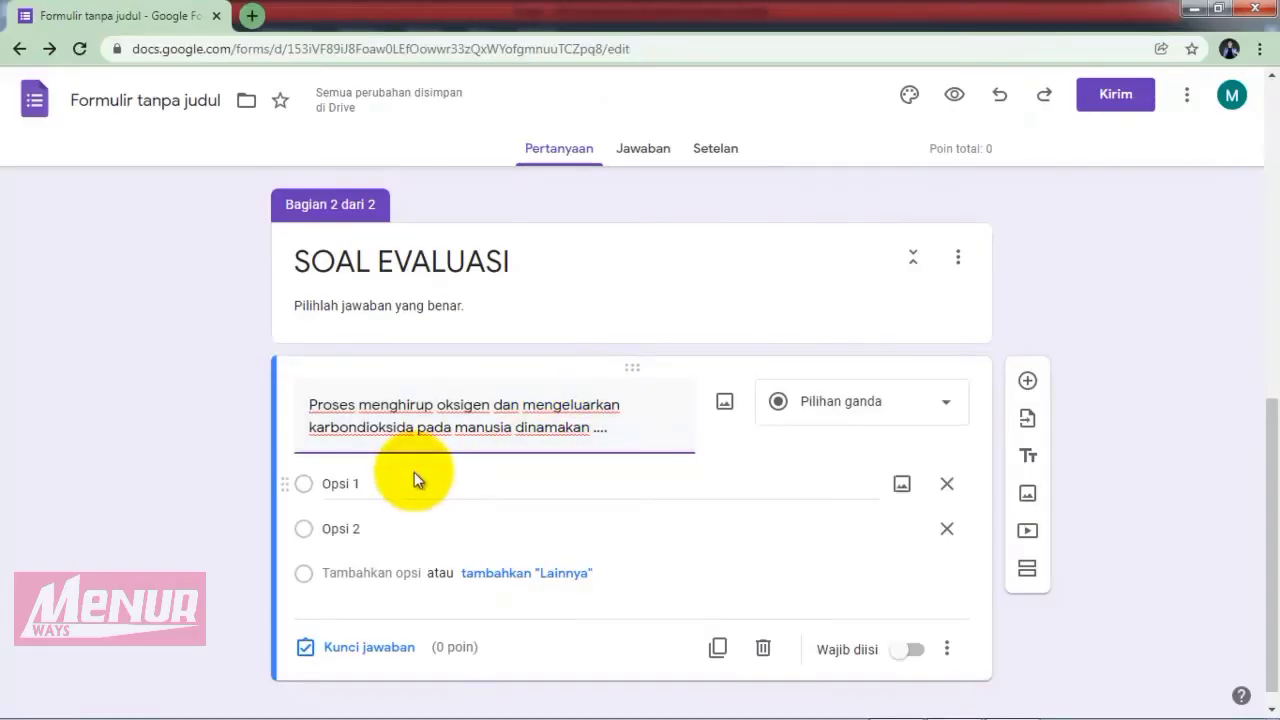
# In Google Forms, paste the four copied answers over the question's placeholder Opsi 1.
pyautogui.click(410, 484)
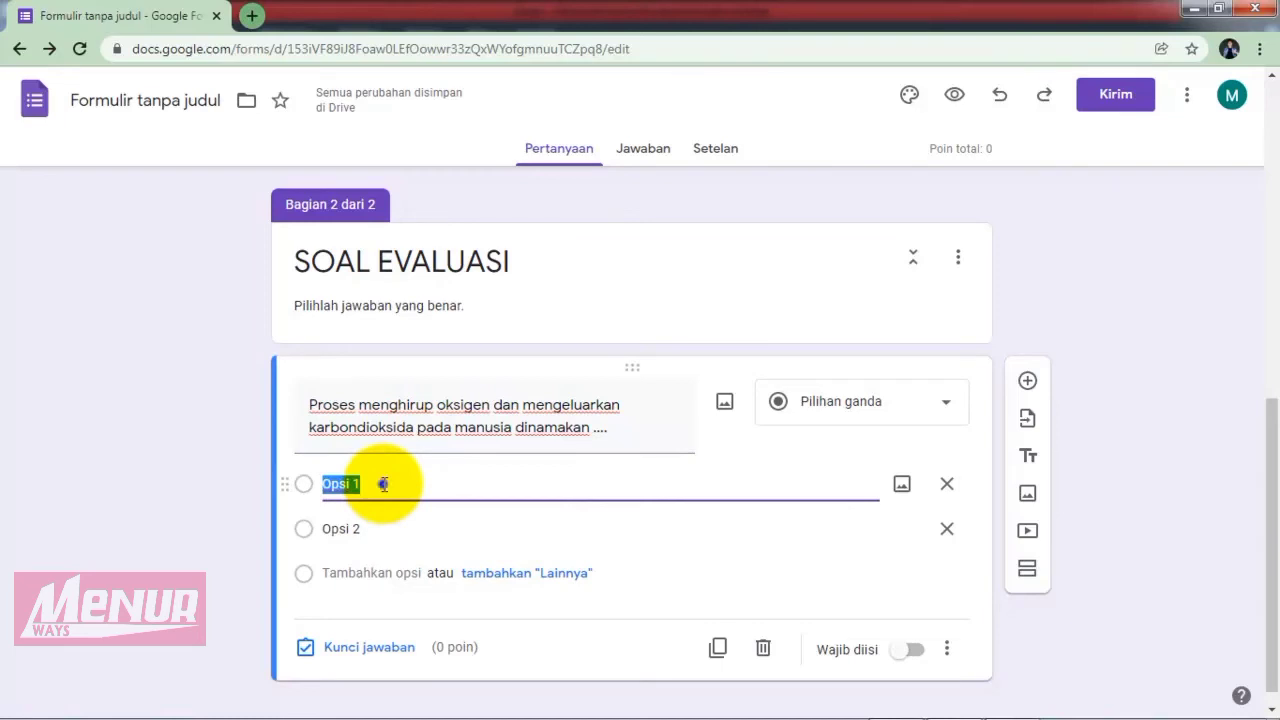
pyautogui.rightClick(383, 484)
pyautogui.click(435, 283)
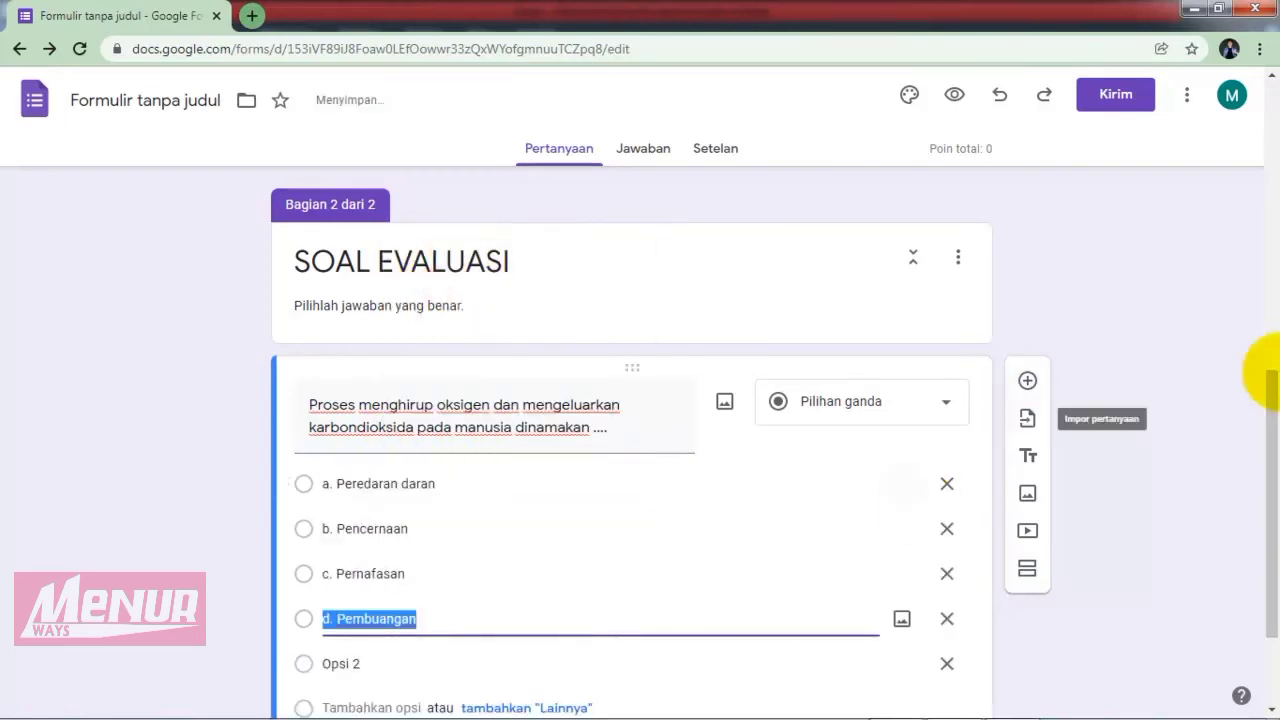
# Remove the "a." and "b." lettering from the first two answer options, leaving Peredaran daran and Pencernaan.
pyautogui.moveTo(1262, 368); pyautogui.dragTo(1257, 500)
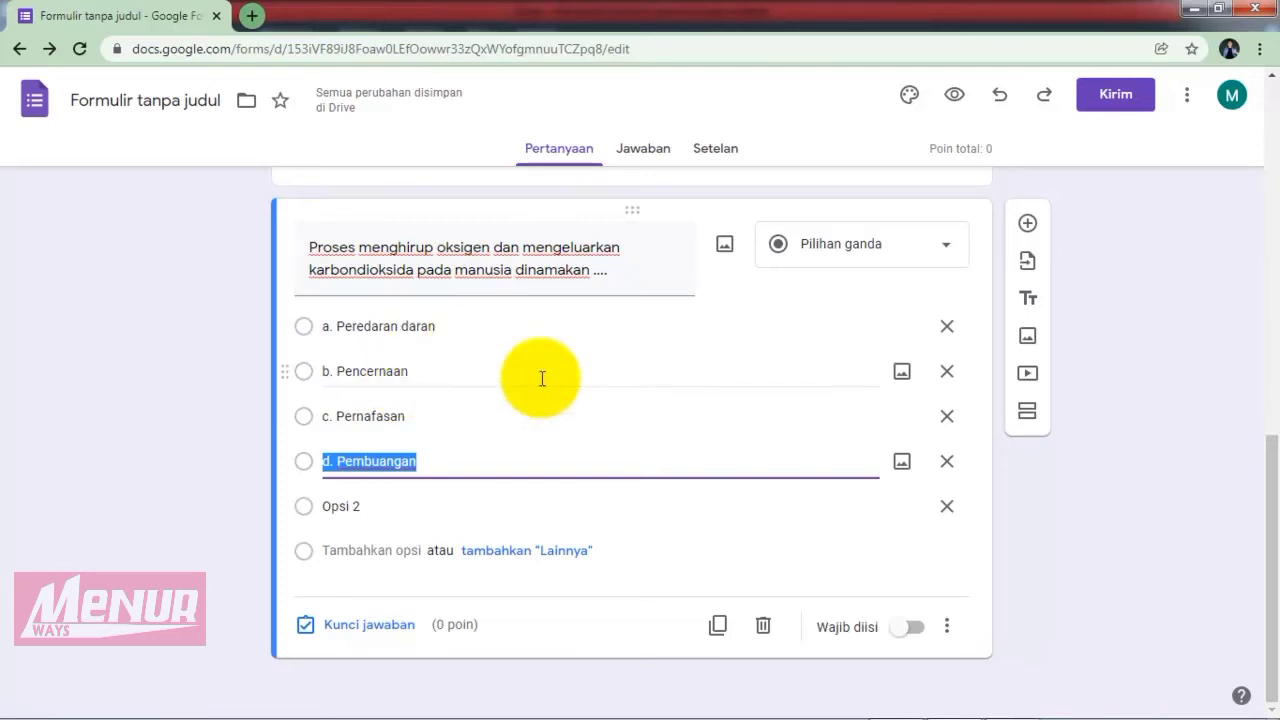
pyautogui.click(339, 326)
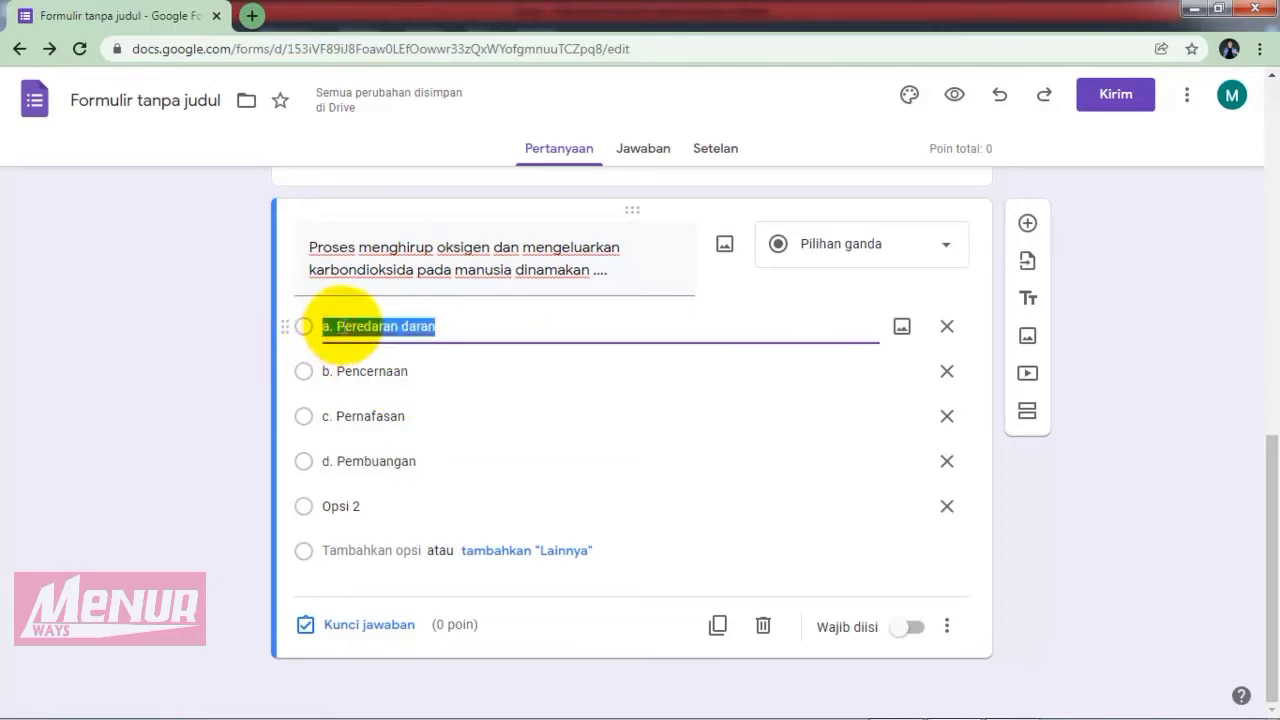
pyautogui.click(341, 329)
pyautogui.press('BackSpace')
pyautogui.press('BackSpace')
pyautogui.press('BackSpace')
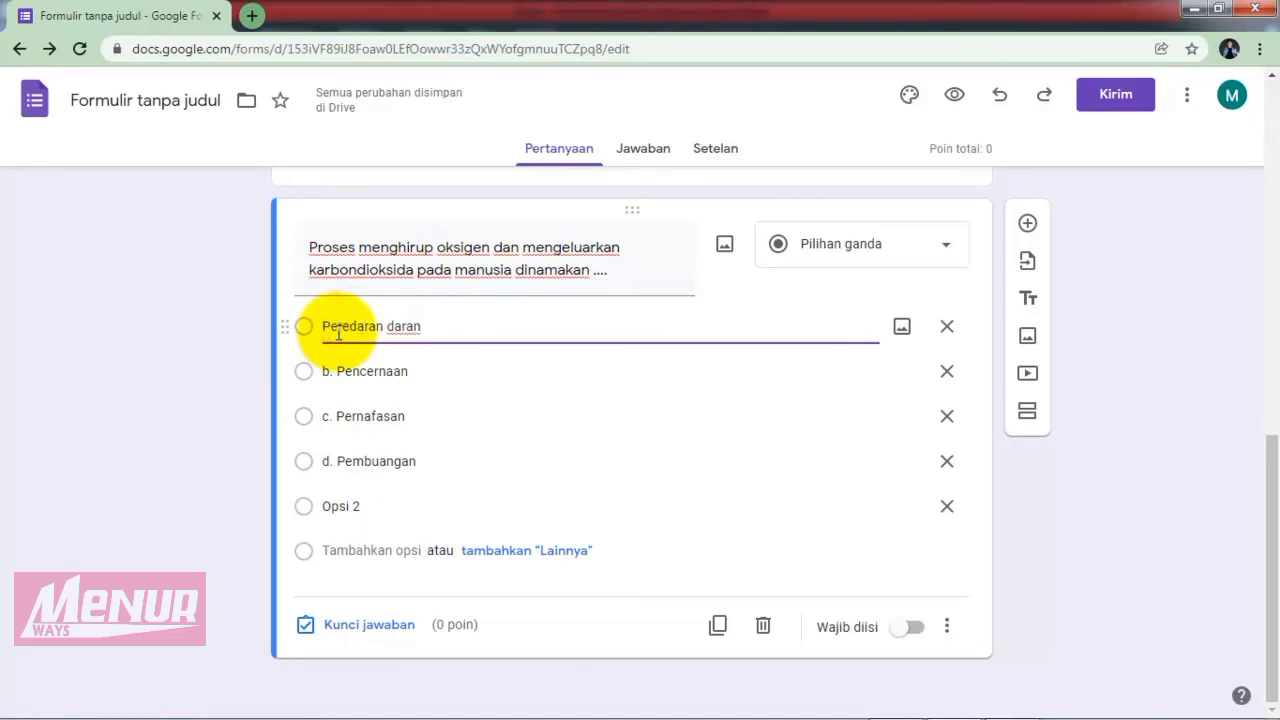
pyautogui.click(339, 372)
pyautogui.click(339, 372)
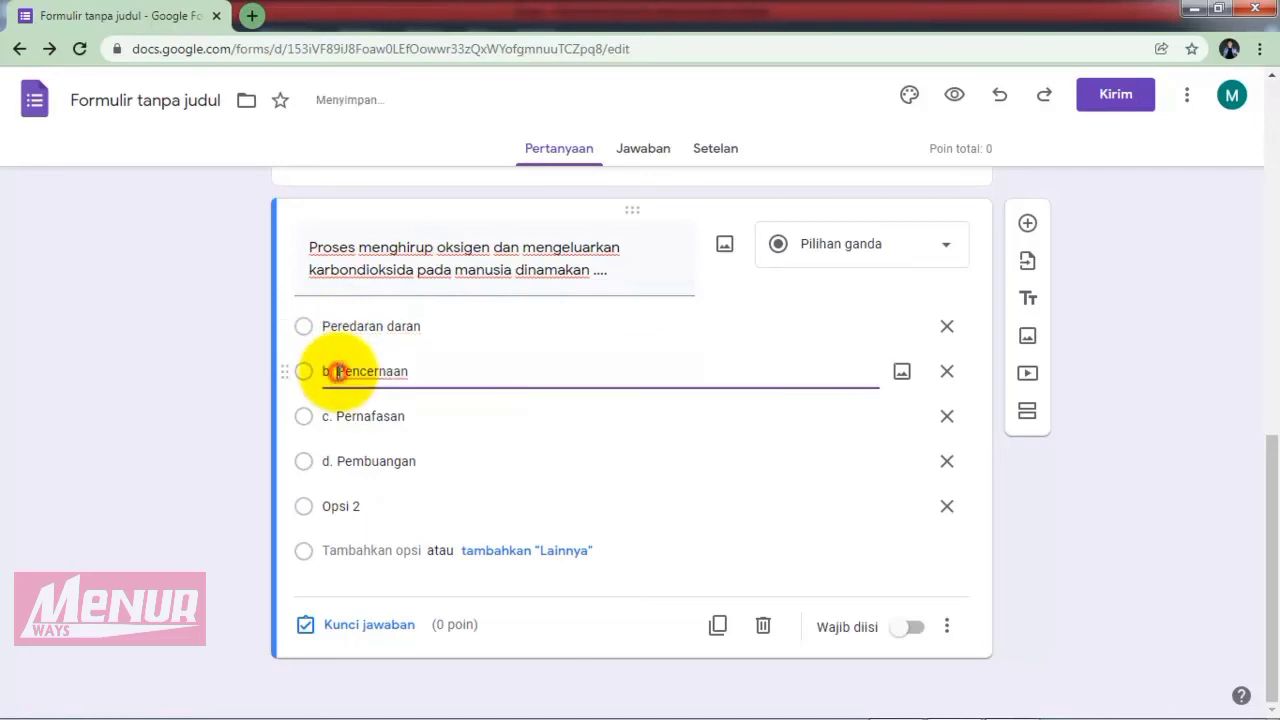
pyautogui.press('BackSpace')
pyautogui.press('BackSpace')
pyautogui.press('BackSpace')
# Remove the "c." and "d." lettering from the third and fourth answer options, leaving Pernafasan and Pembuangan.
pyautogui.click(340, 416)
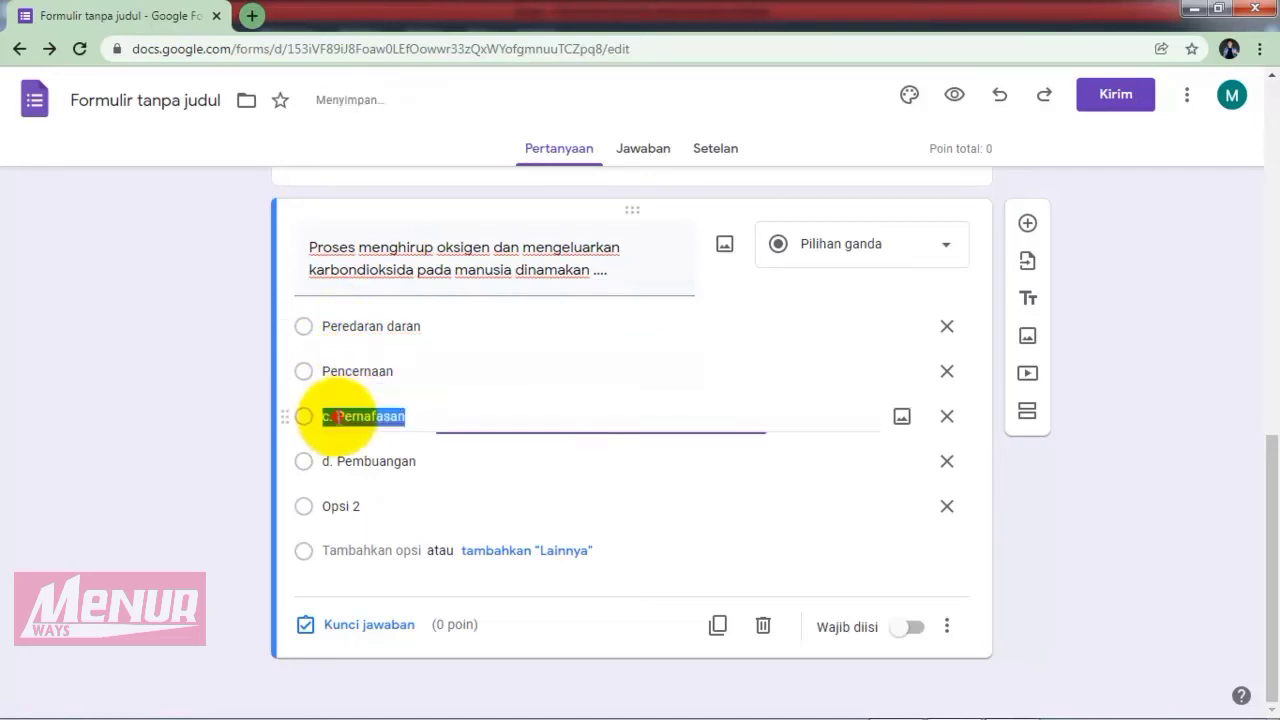
pyautogui.click(341, 417)
pyautogui.press('BackSpace')
pyautogui.press('BackSpace')
pyautogui.press('BackSpace')
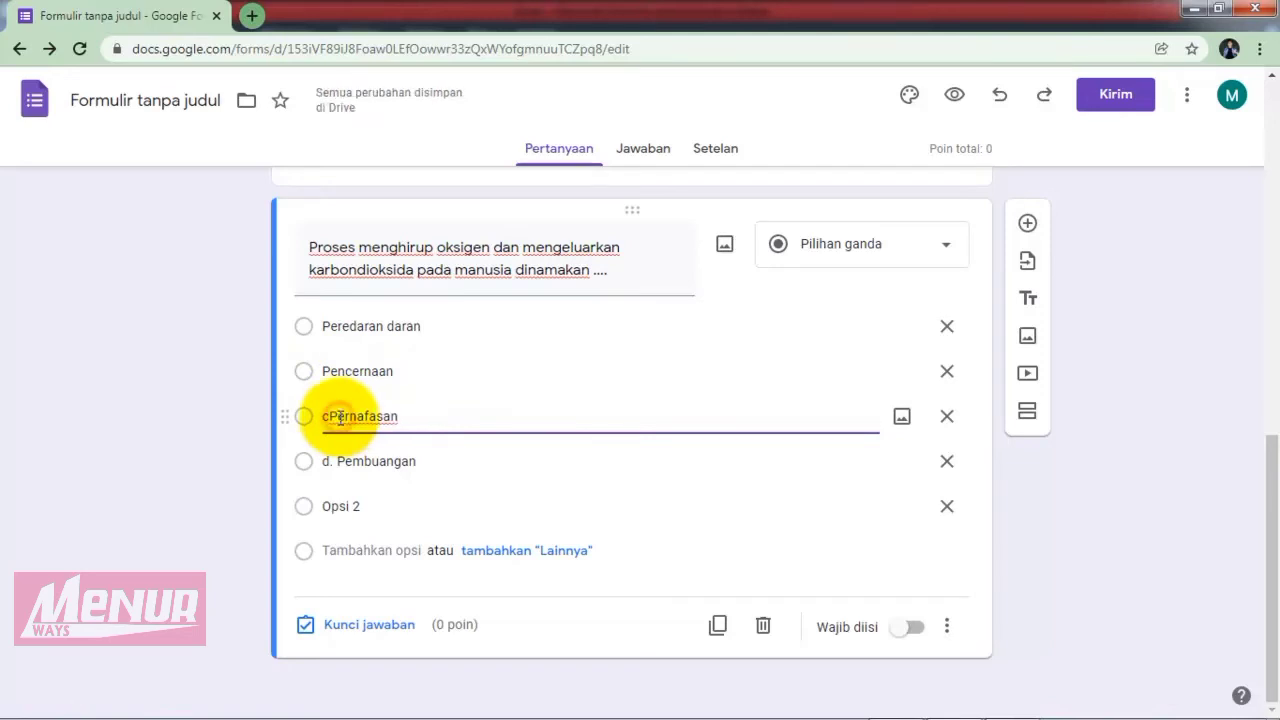
pyautogui.click(339, 461)
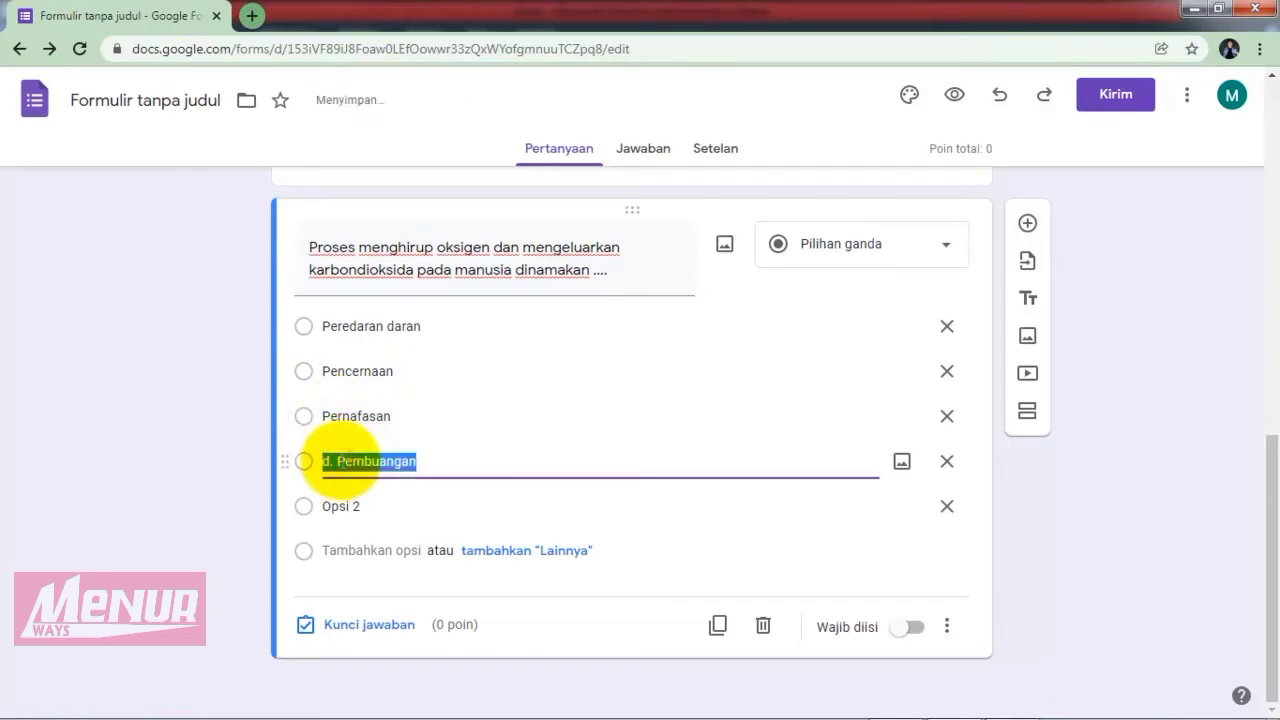
pyautogui.click(340, 461)
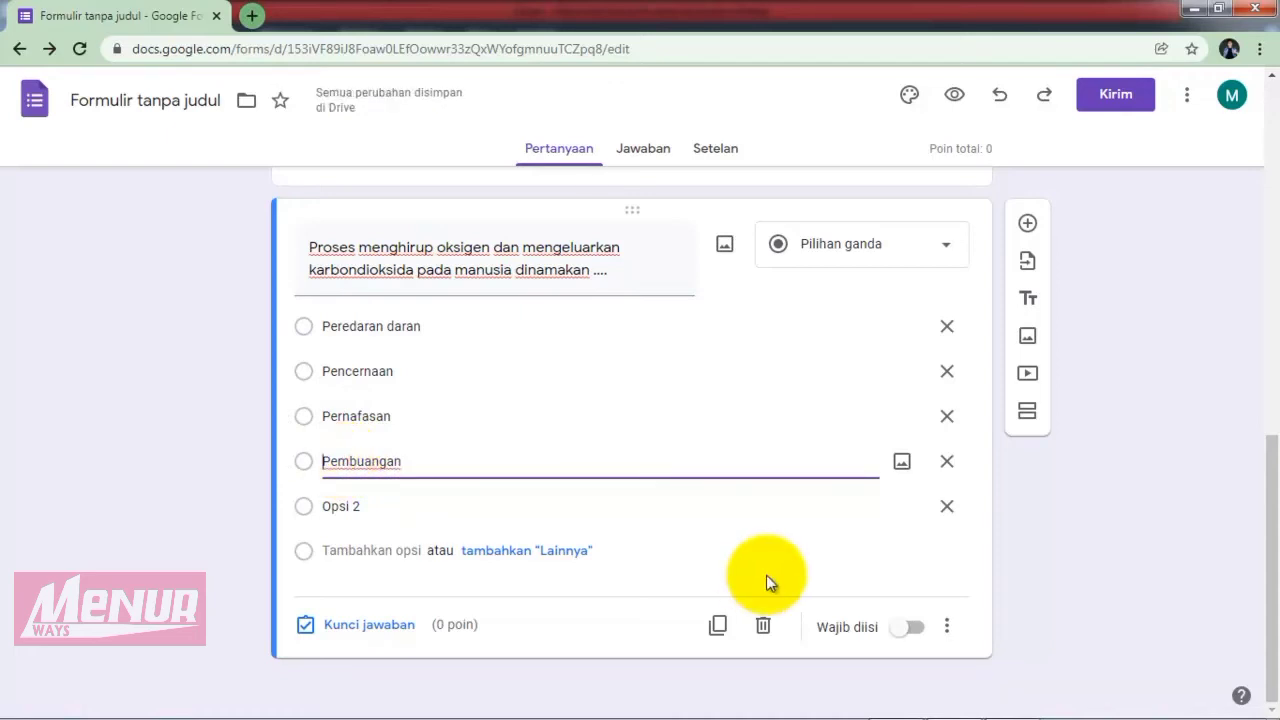
# Delete the leftover Opsi 2 from the question and turn on shuffling of its option order (Acak urutan opsi).
pyautogui.click(947, 506)
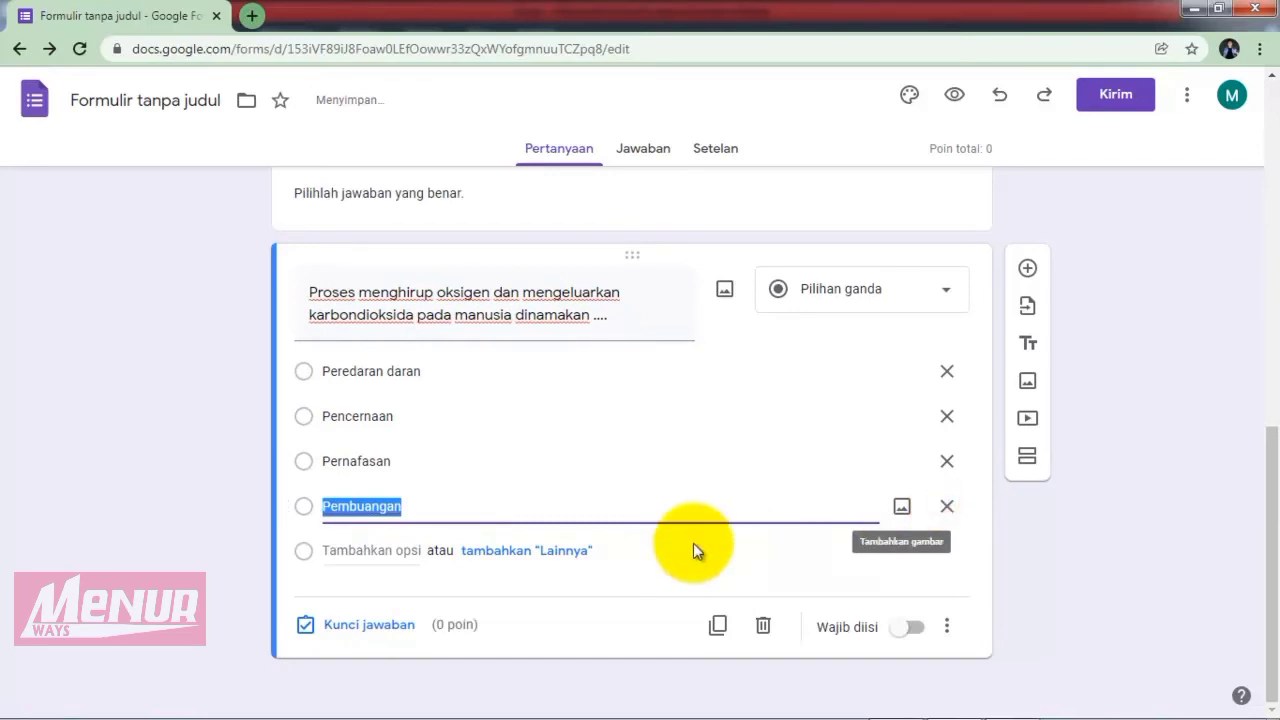
pyautogui.click(614, 503)
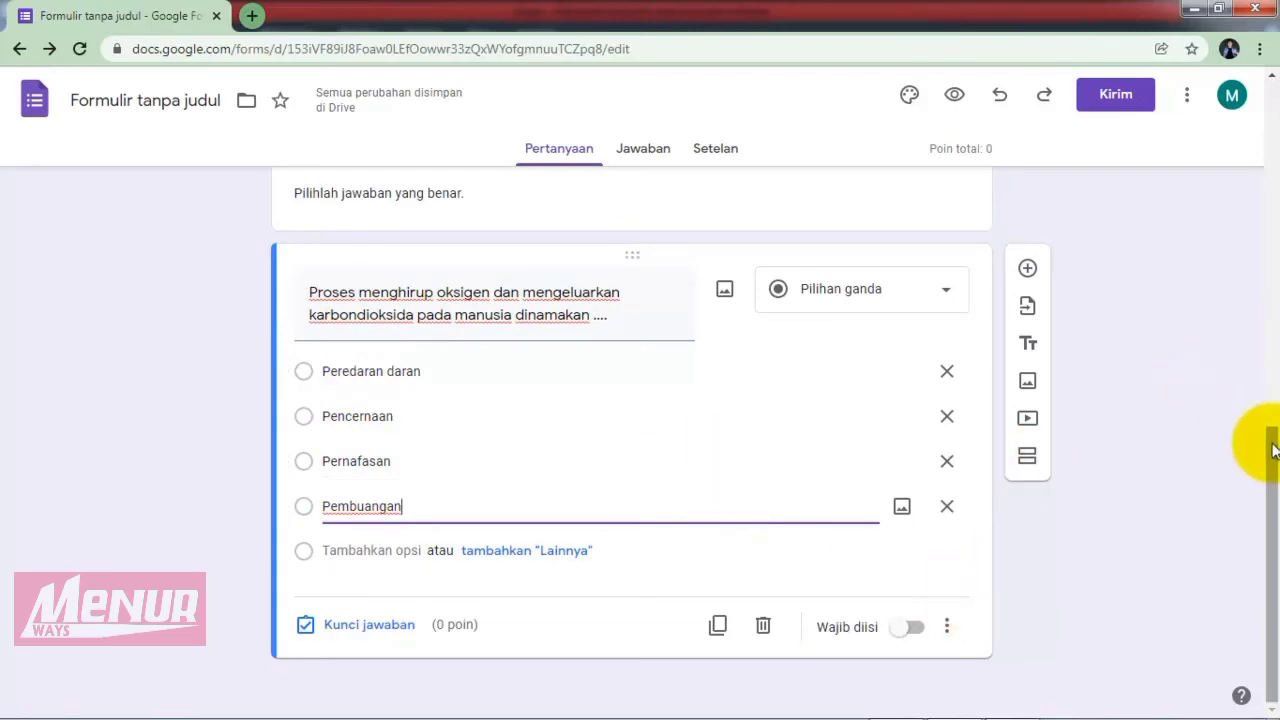
pyautogui.click(949, 628)
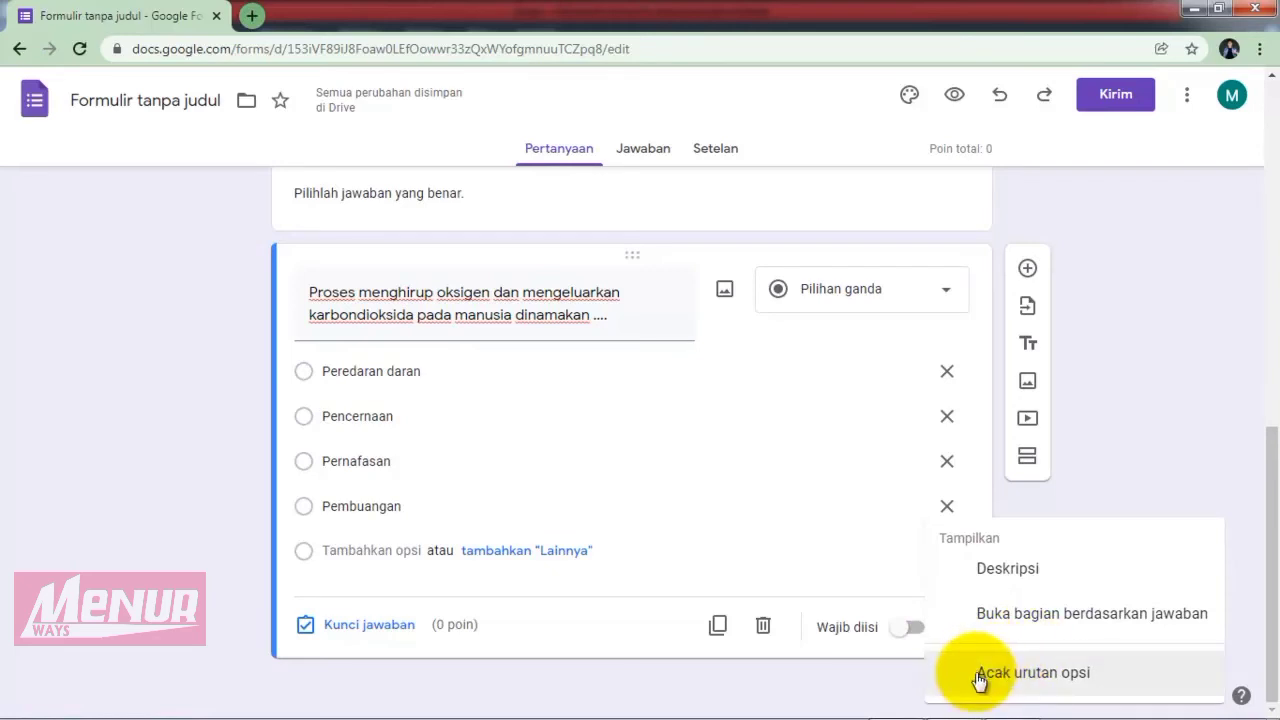
pyautogui.click(980, 676)
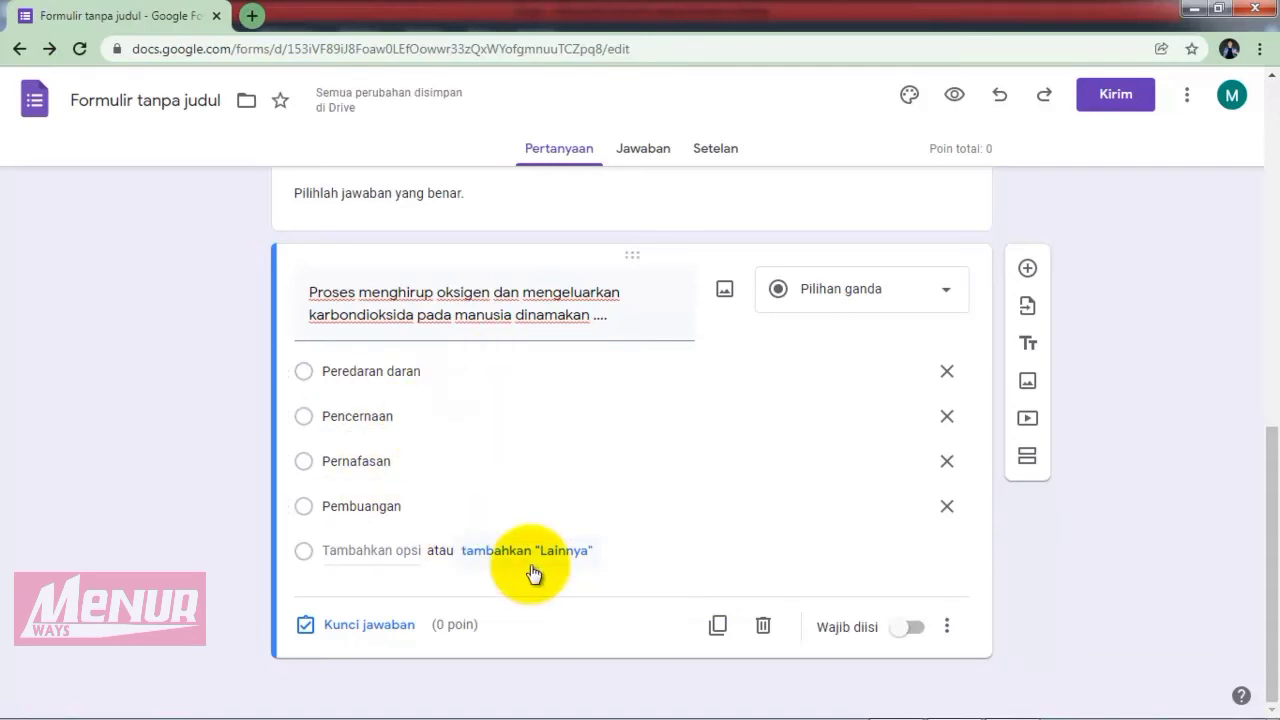
# Set Pernafasan as the correct answer in the answer key, worth 5 points, and make the question required.
pyautogui.click(368, 626)
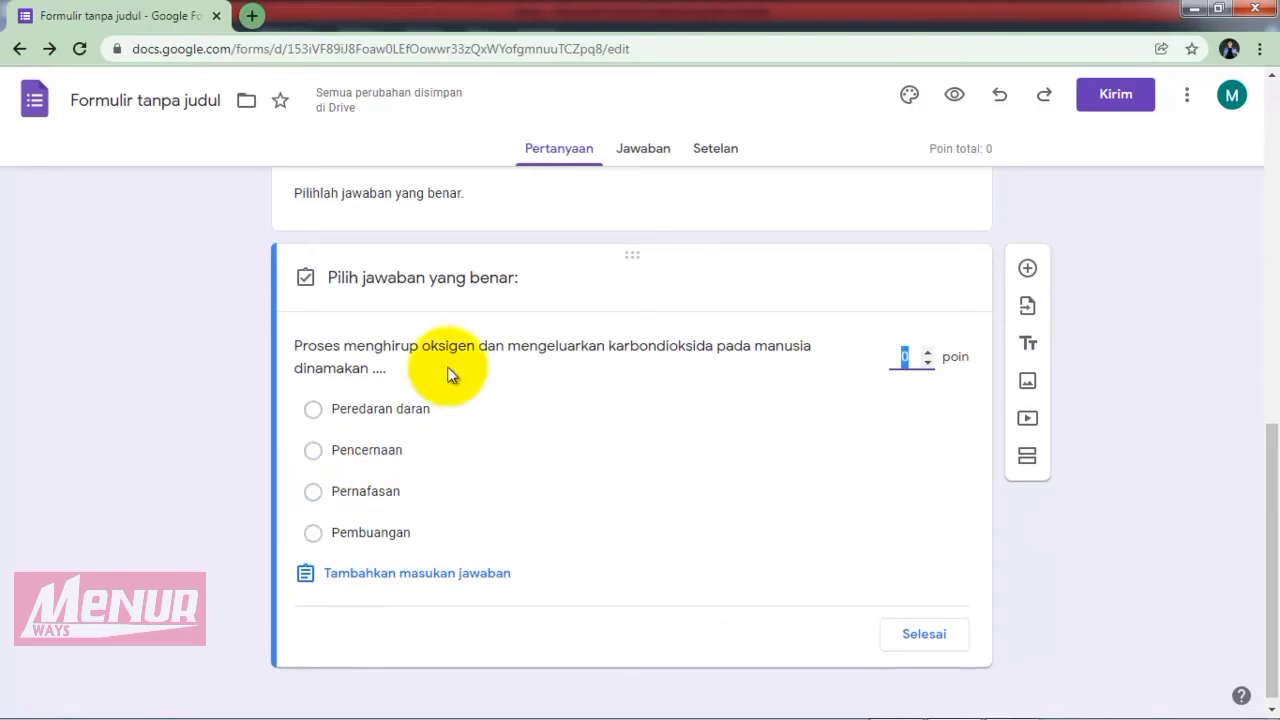
pyautogui.click(314, 492)
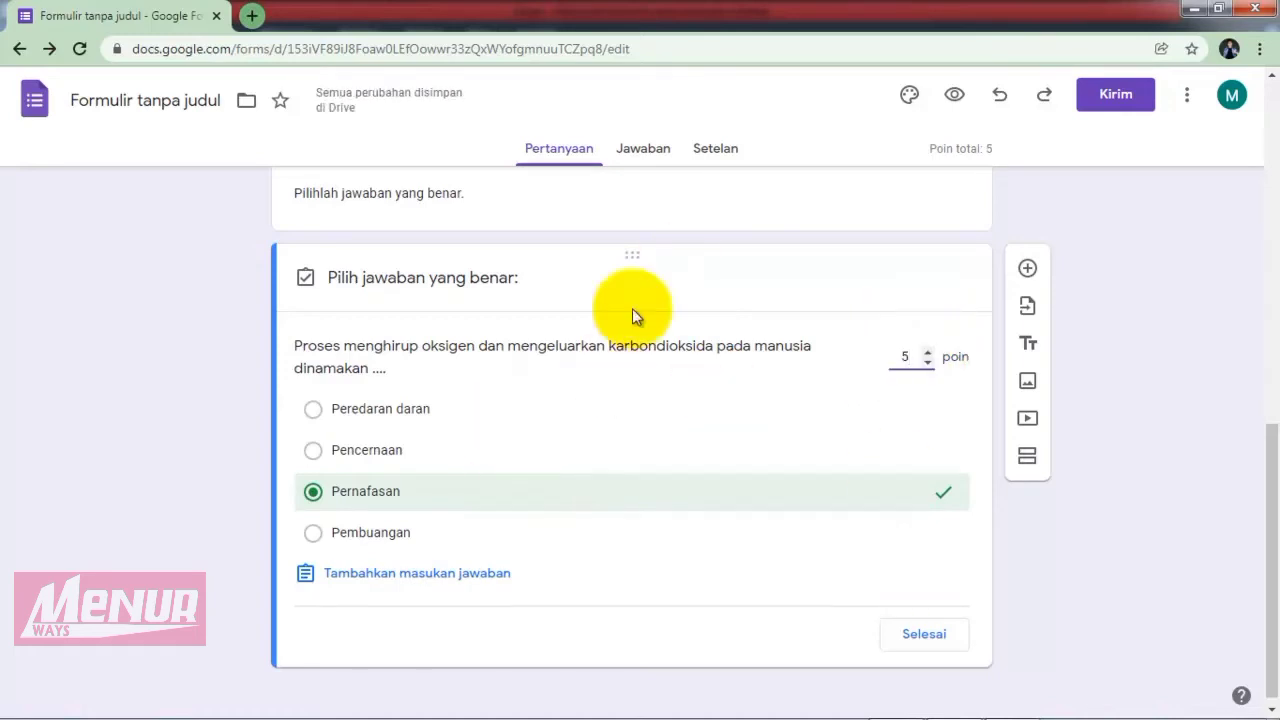
pyautogui.click(909, 635)
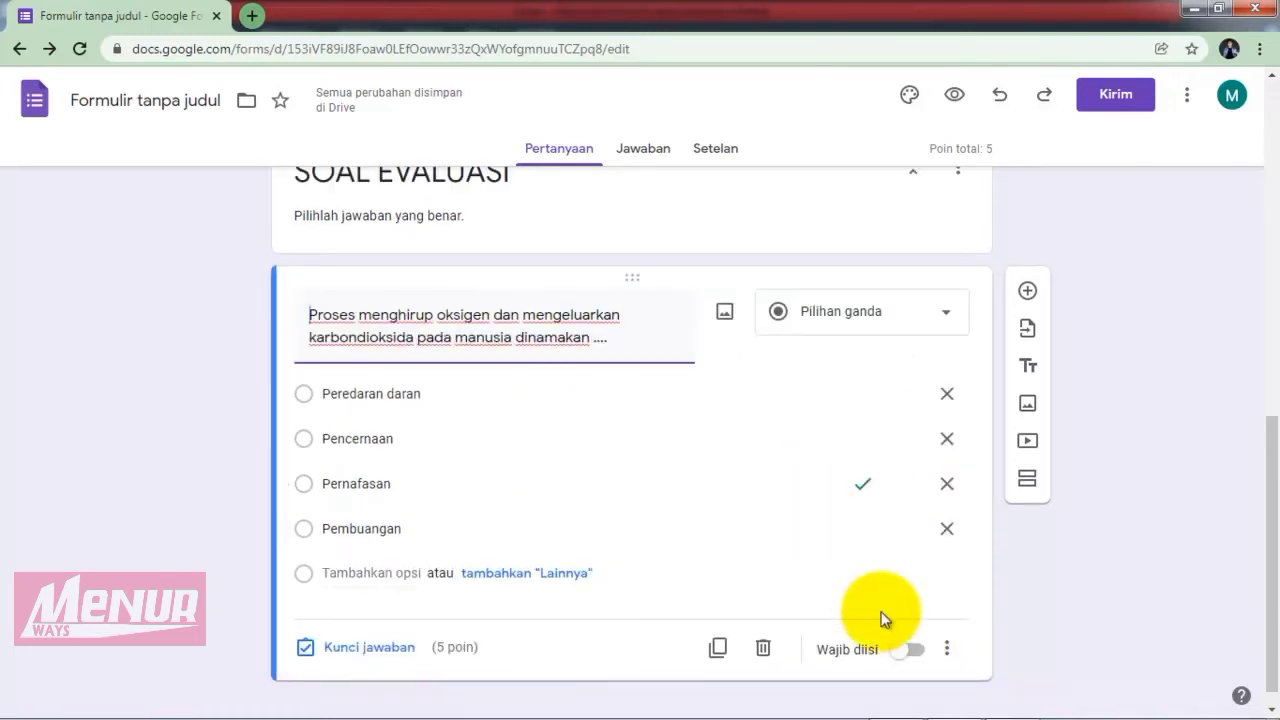
pyautogui.click(912, 652)
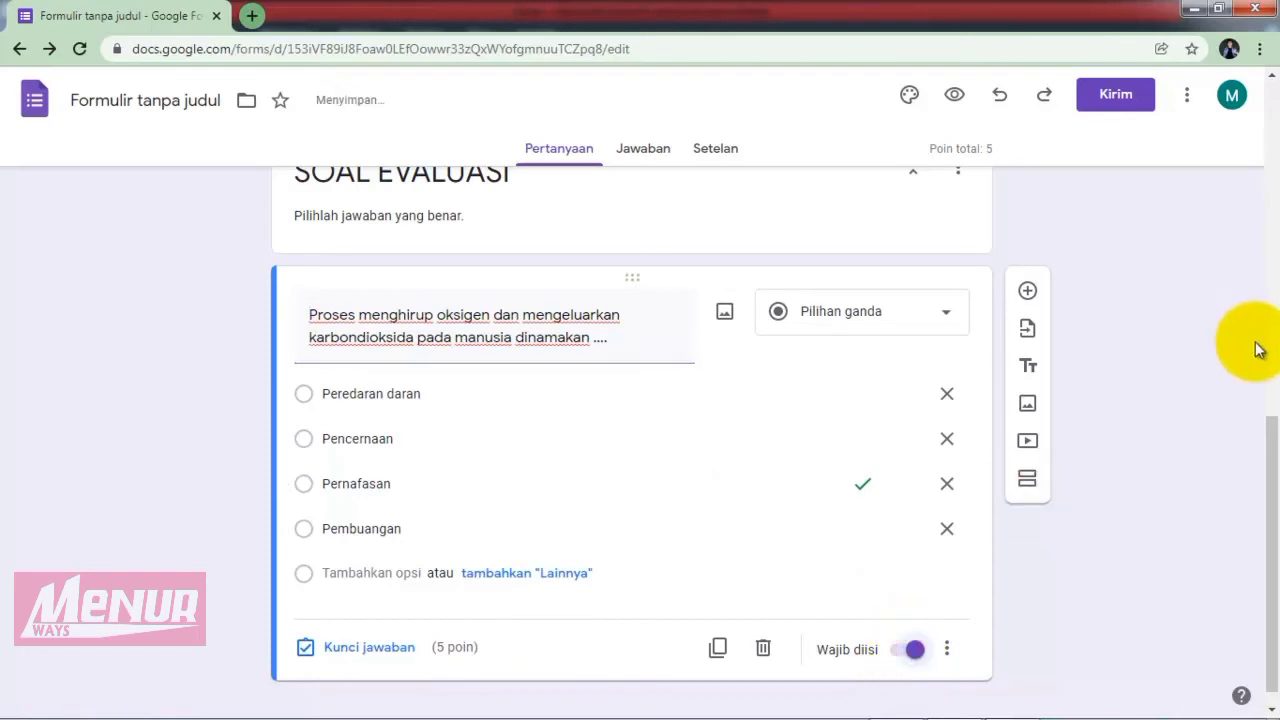
pyautogui.scroll(2, 1270, 500)
pyautogui.scroll(-2, 1270, 500)
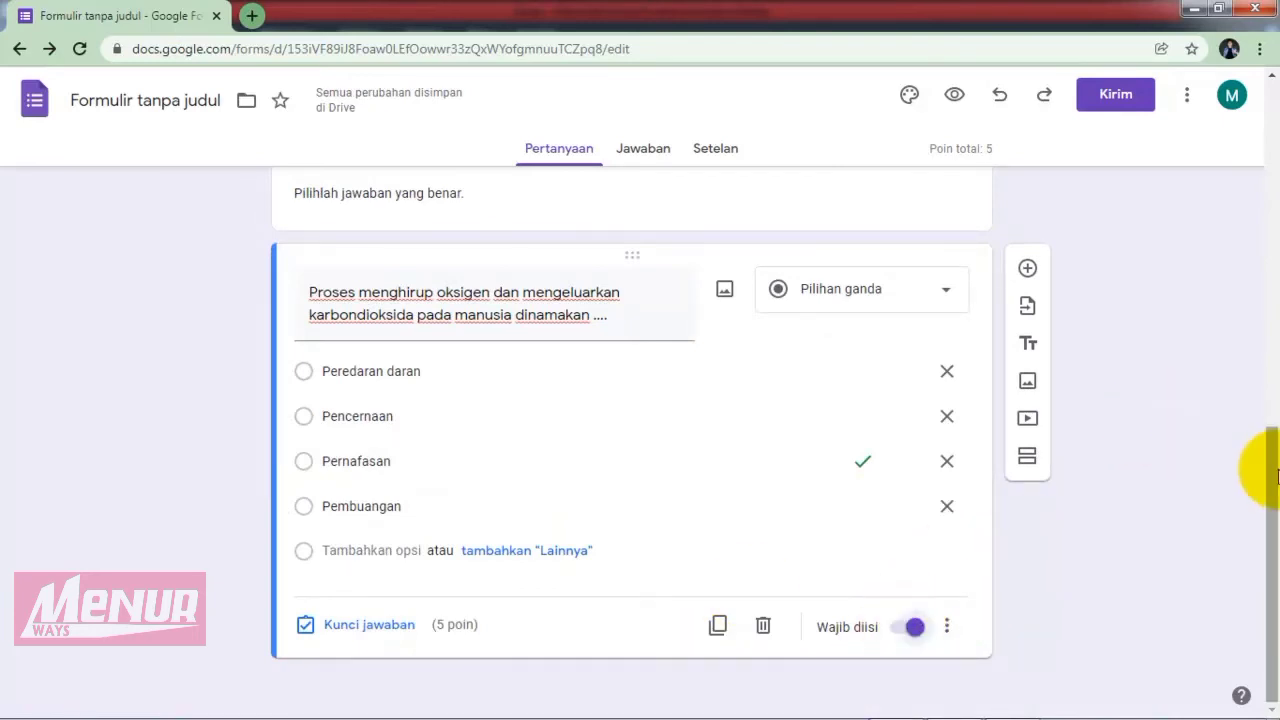
pyautogui.moveTo(1274, 472)
pyautogui.mouseDown()
pyautogui.moveTo(1274, 437)
pyautogui.moveTo(1272, 464)
pyautogui.mouseUp()
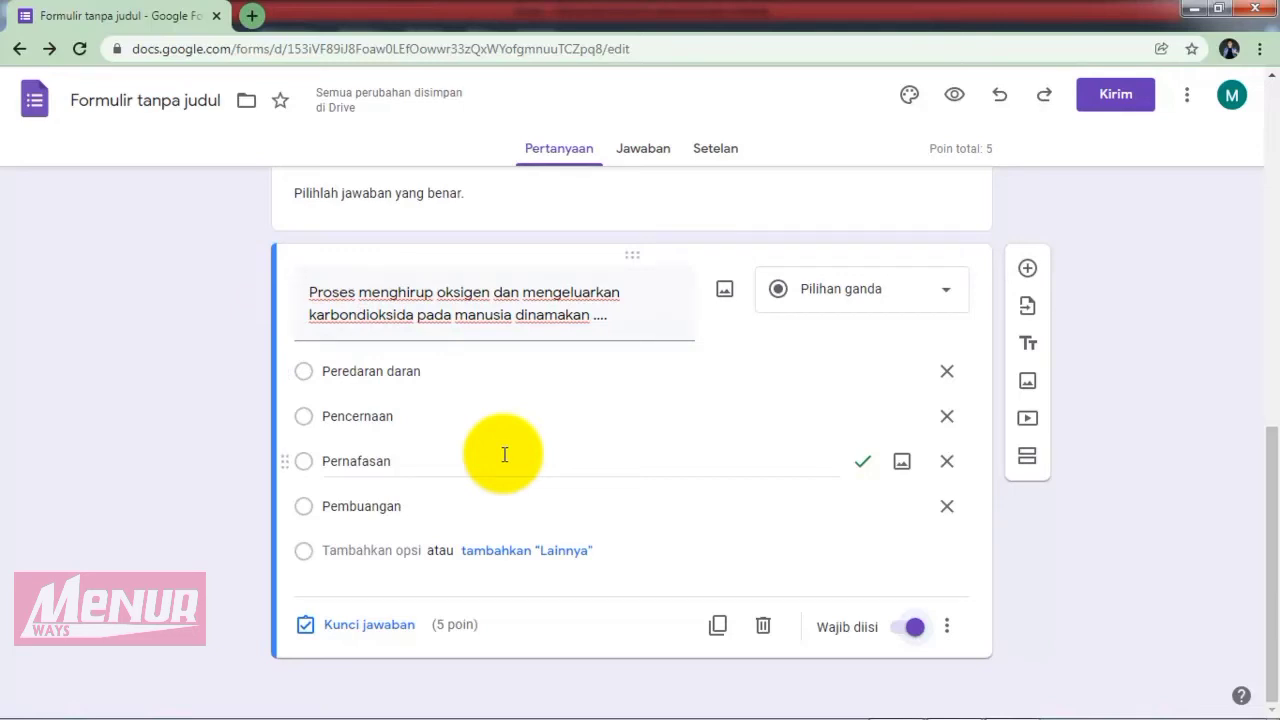
# Add a new question after question 1, then copy question 2's text, without its answer options, from the Word document.
pyautogui.click(1028, 270)
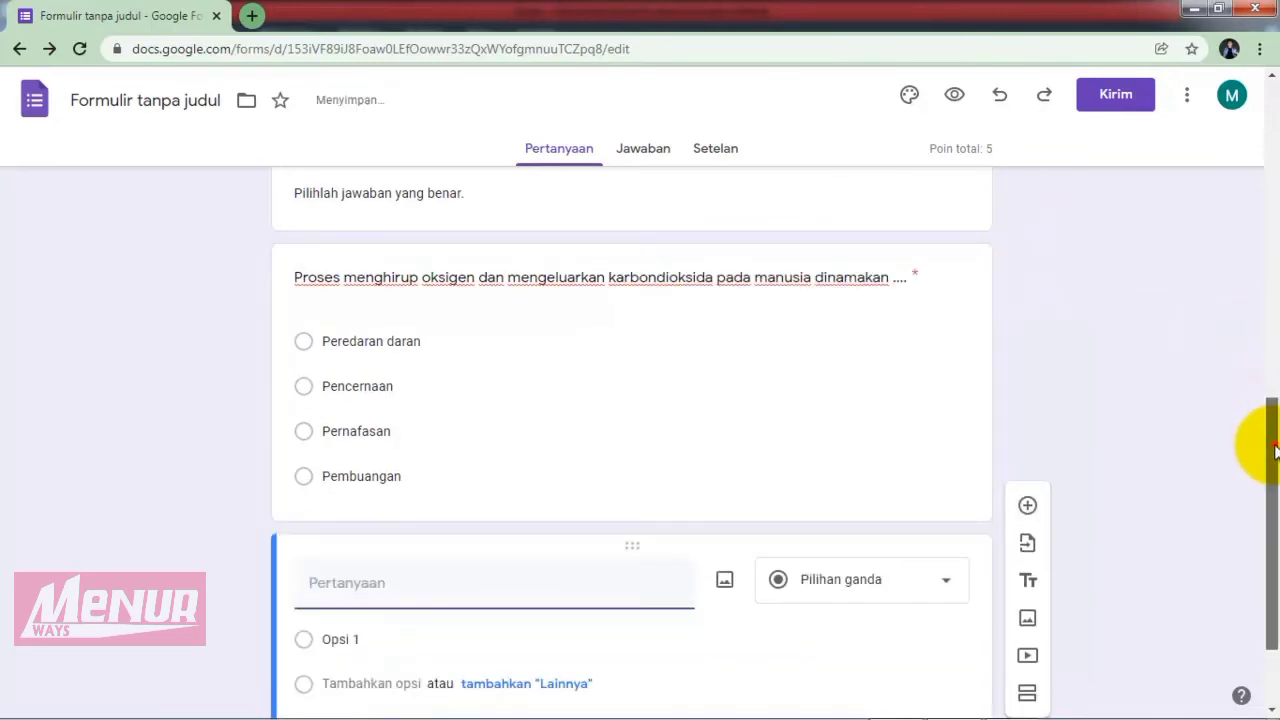
pyautogui.moveTo(1275, 446); pyautogui.dragTo(1263, 537)
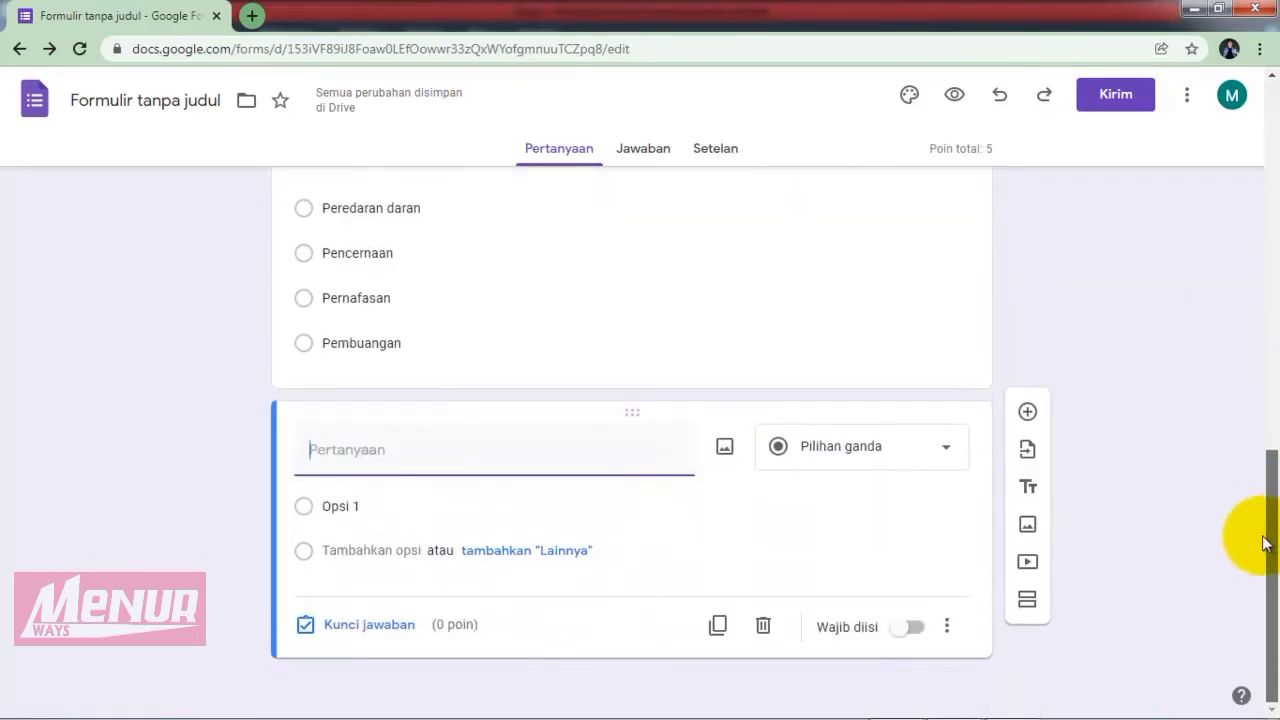
pyautogui.click(410, 463)
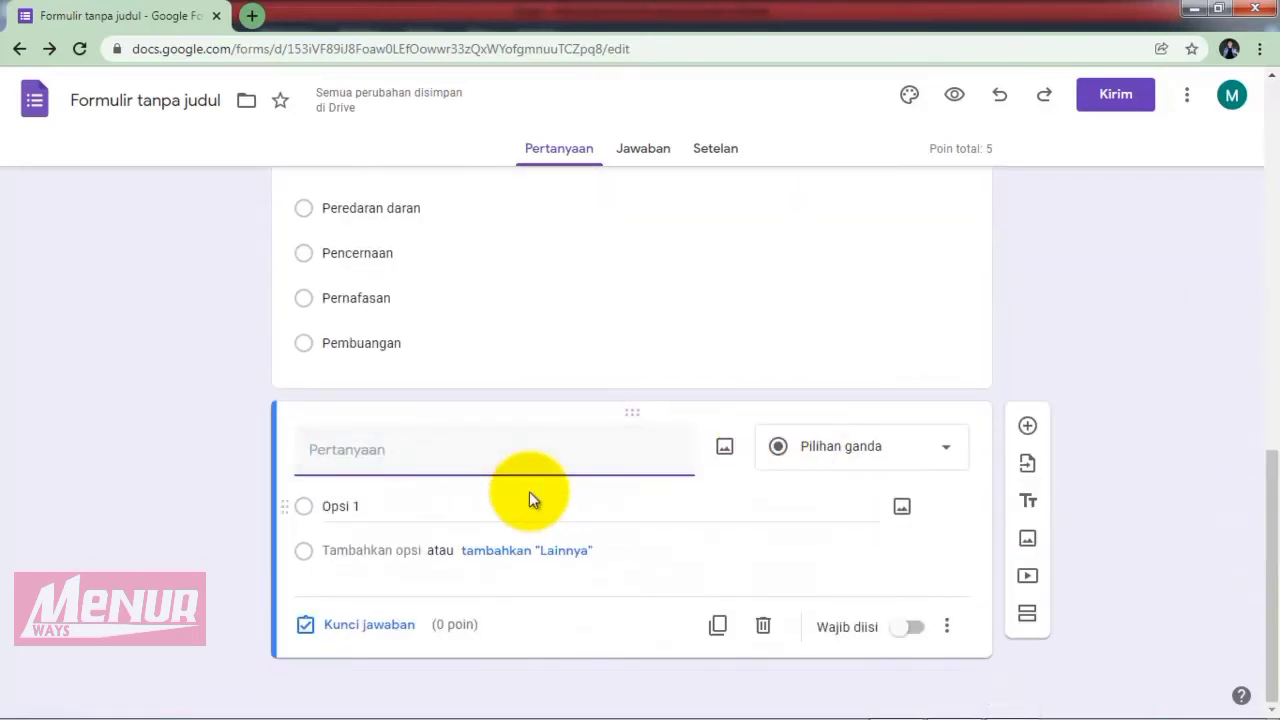
pyautogui.hotkey('alt', 'Tab')
pyautogui.click(435, 403)
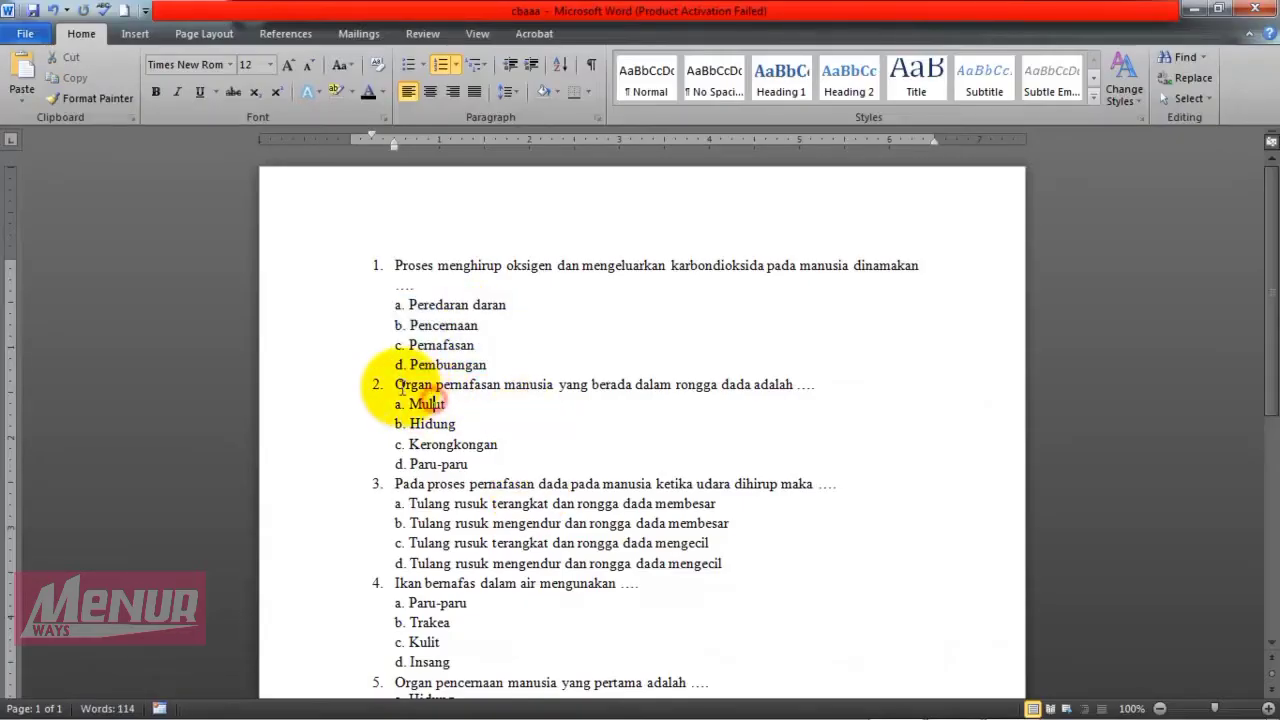
pyautogui.moveTo(398, 385); pyautogui.dragTo(833, 380)
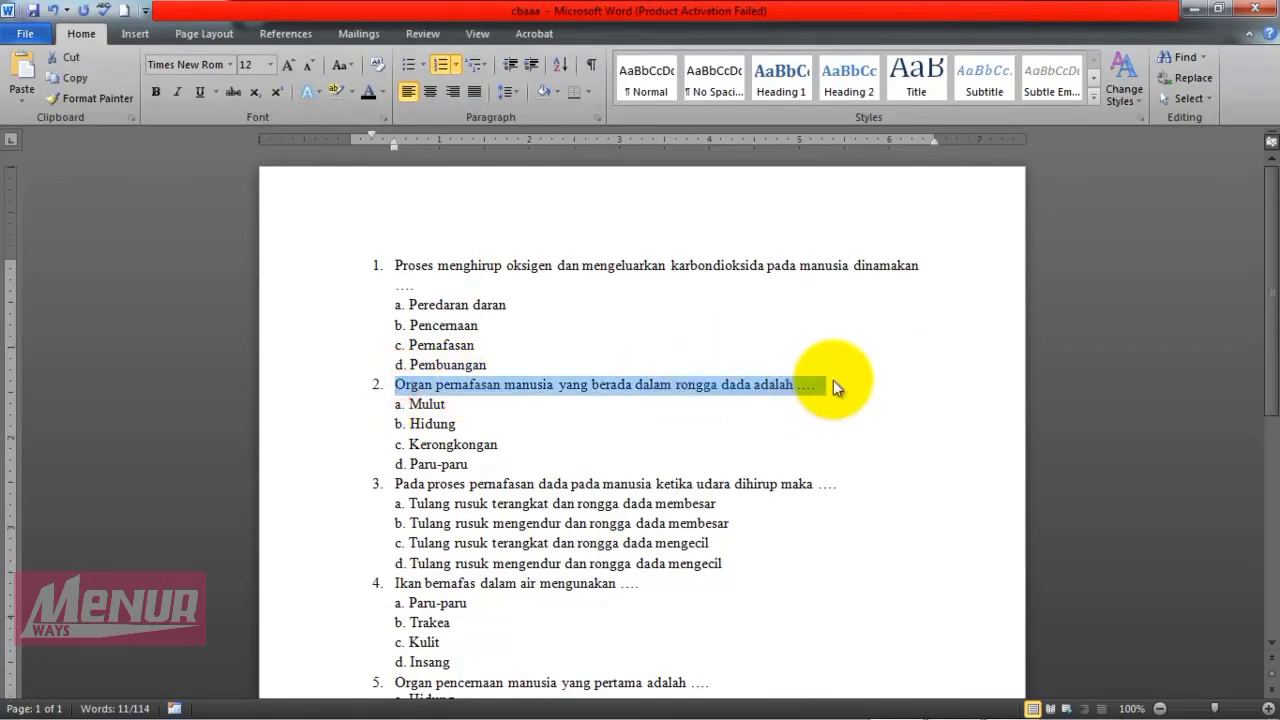
# Back in Google Forms, paste the copied text as the new question's title and remove its leading "2." numbering.
pyautogui.hotkey('alt', 'Tab')
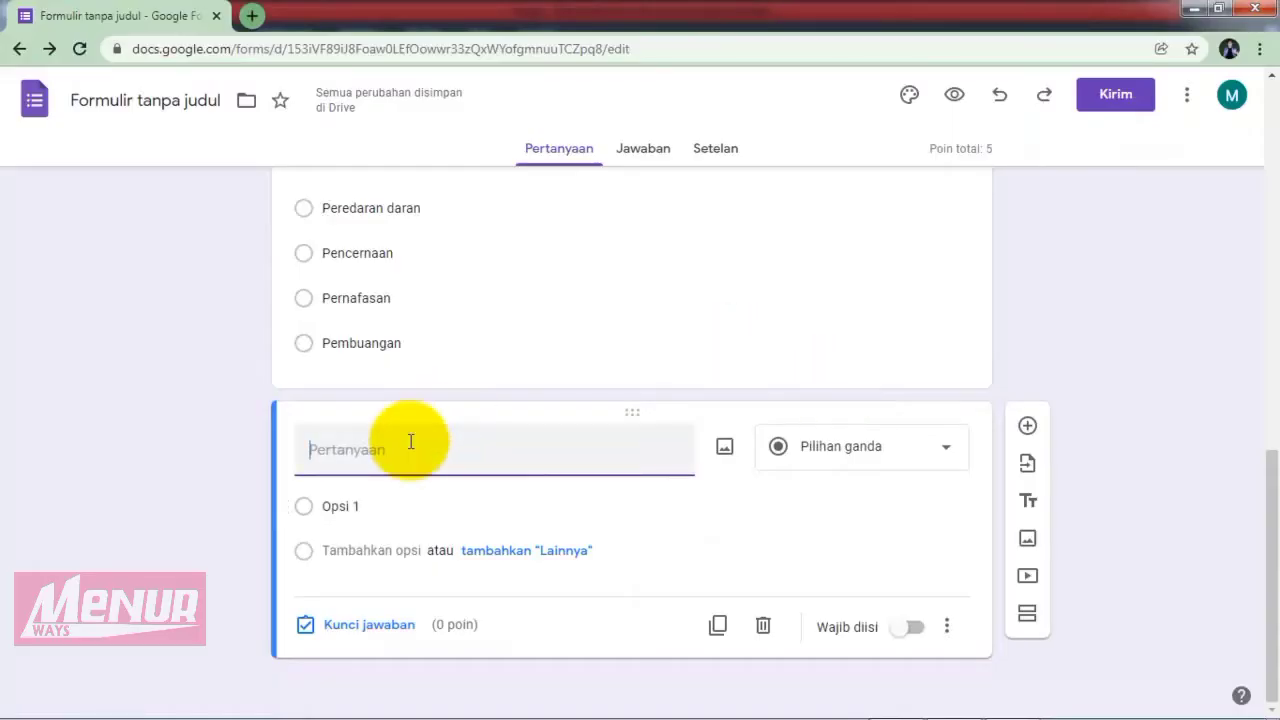
pyautogui.write('2. Organ pernafasan manusia yang berada dalam rongga dada adalah ....')
pyautogui.moveTo(330, 450); pyautogui.dragTo(273, 458)
pyautogui.press('BackSpace')
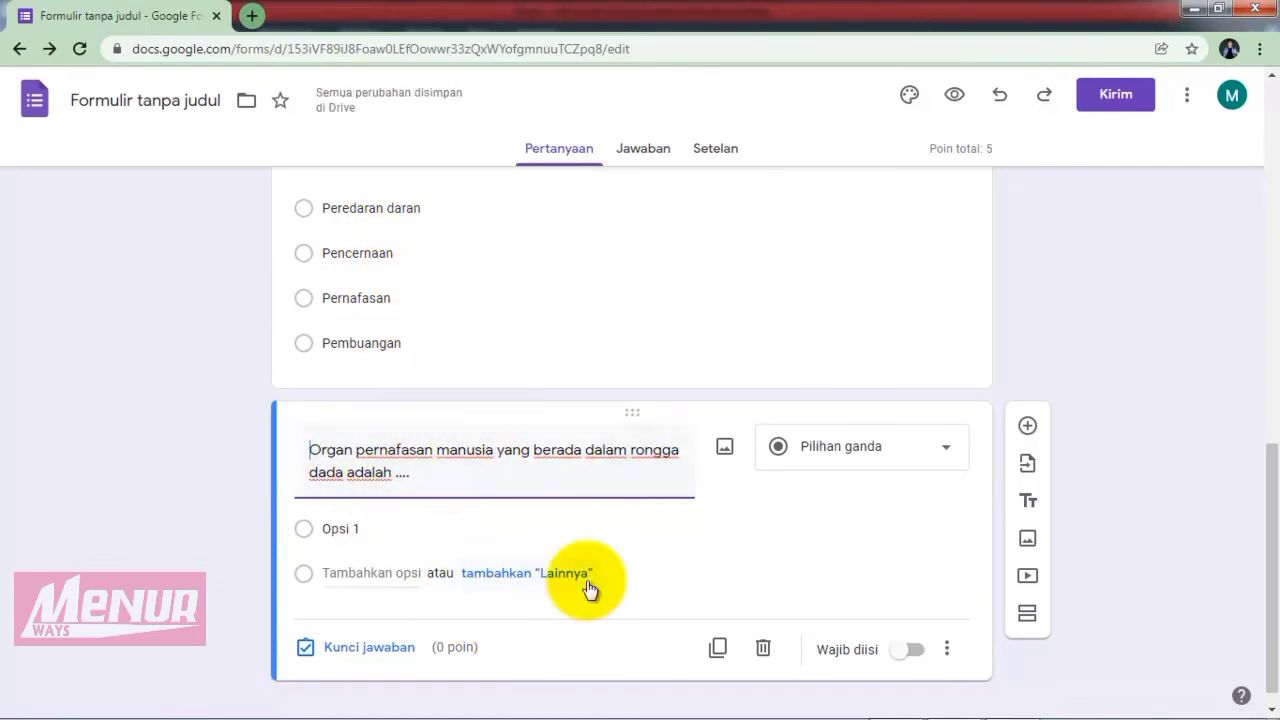
# Switch to the Word document and copy answer options a to d of question 2.
pyautogui.hotkey('alt', 'Tab')
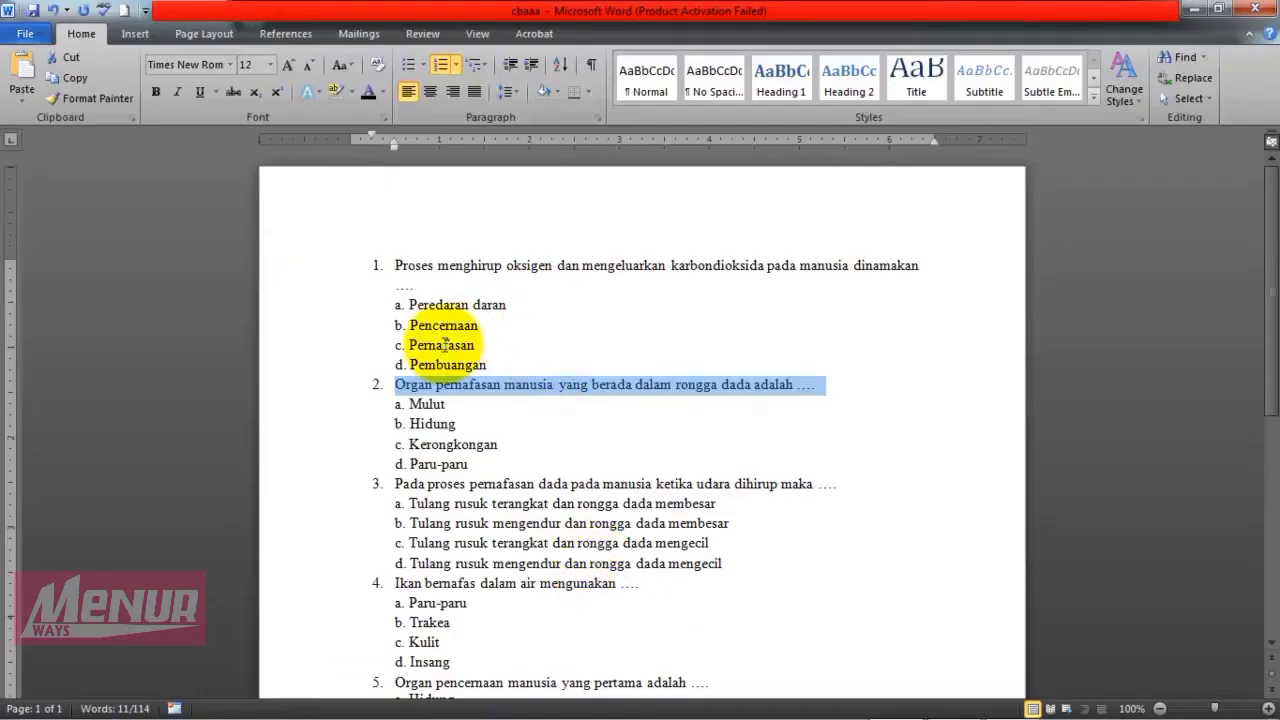
pyautogui.moveTo(386, 405); pyautogui.dragTo(491, 472)
pyautogui.hotkey('ctrl', 'c')
# Return to Google Forms and paste the four copied answers over the new question's placeholder Opsi 1.
pyautogui.hotkey('alt', 'Tab')
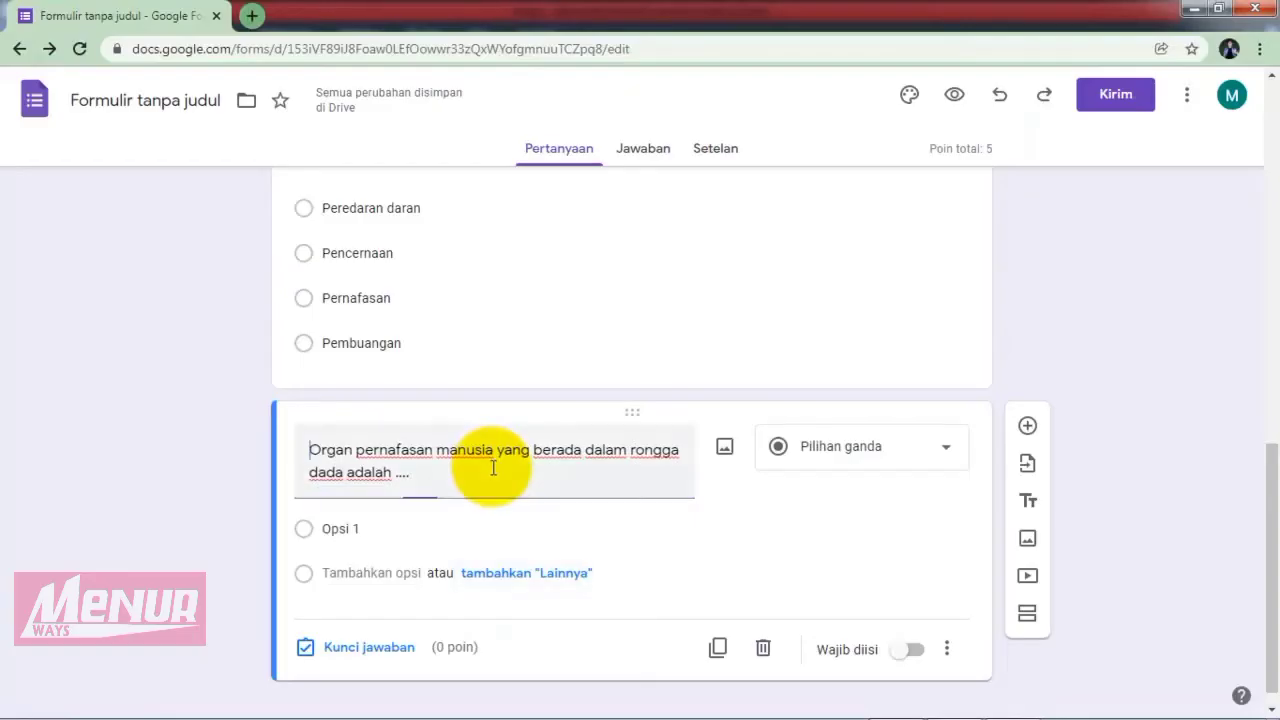
pyautogui.click(389, 530)
pyautogui.hotkey('ctrl', 'v')
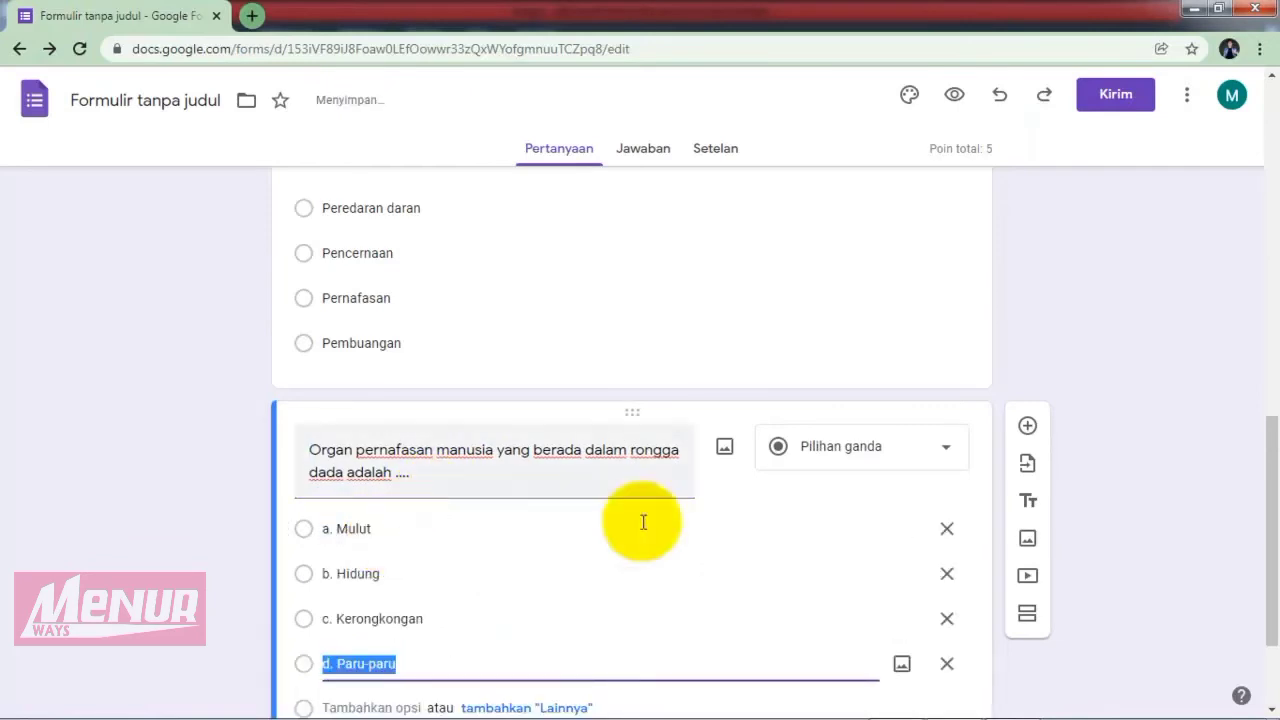
# Remove the "a." to "d." lettering from the options Mulut, Hidung, Kerongkongan and Paru-paru, and make the question required.
pyautogui.moveTo(1267, 451); pyautogui.dragTo(1267, 508)
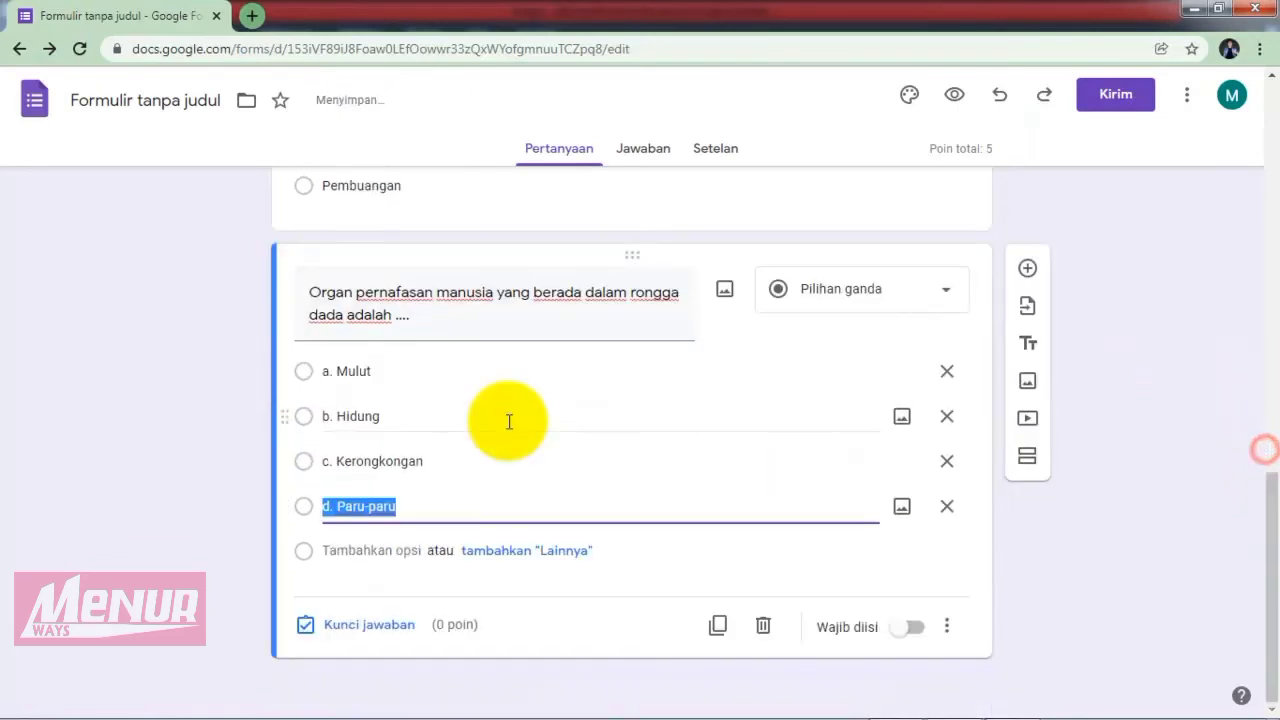
pyautogui.click(336, 370)
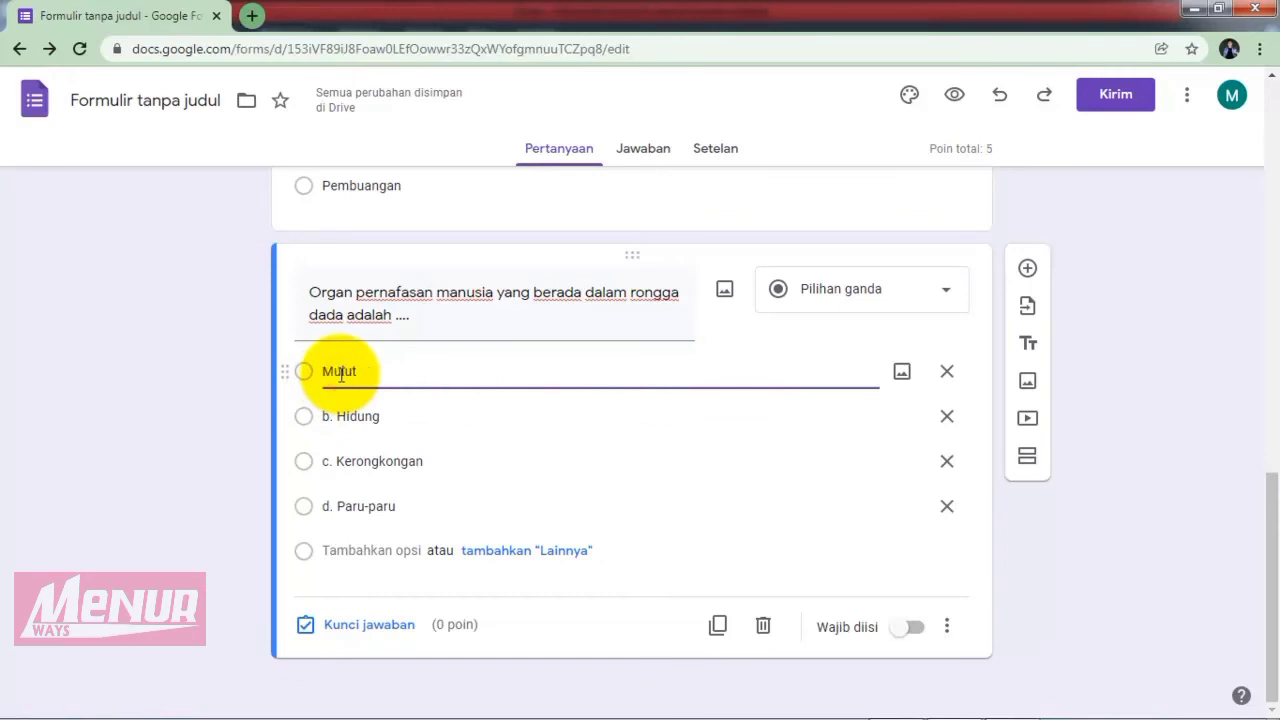
pyautogui.click(337, 415)
pyautogui.click(338, 418)
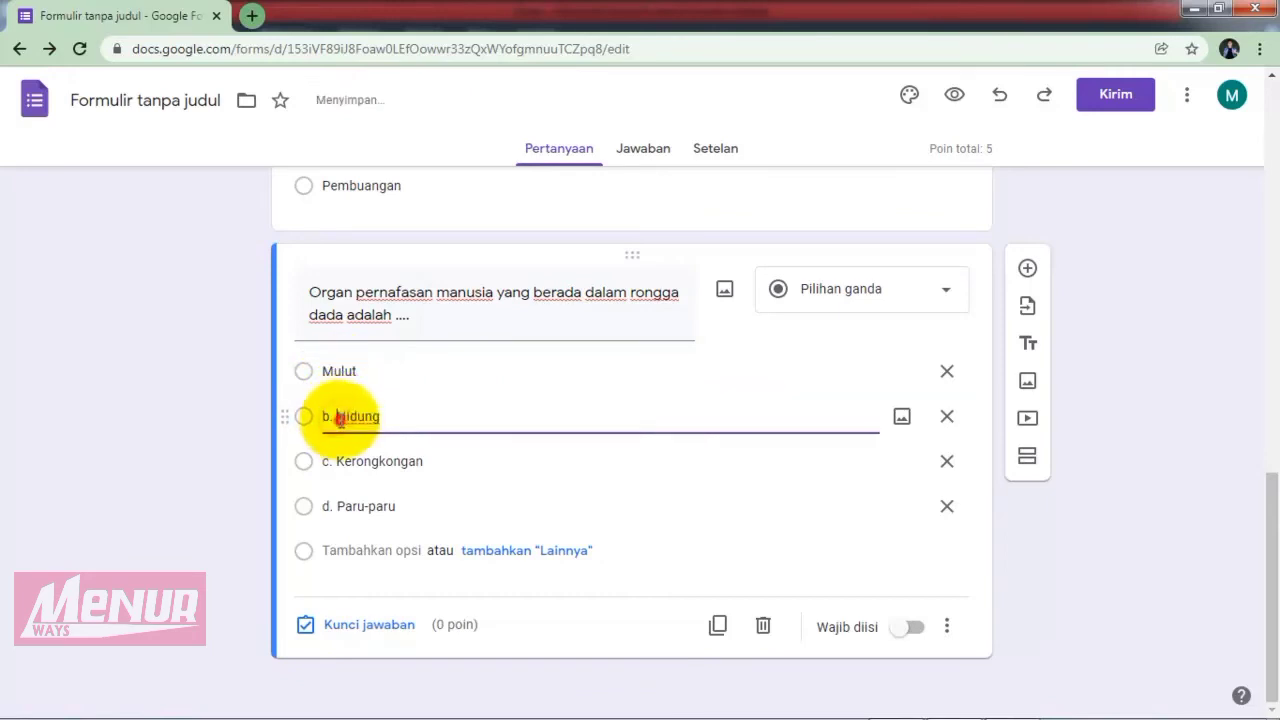
pyautogui.press('BackSpace')
pyautogui.click(338, 460)
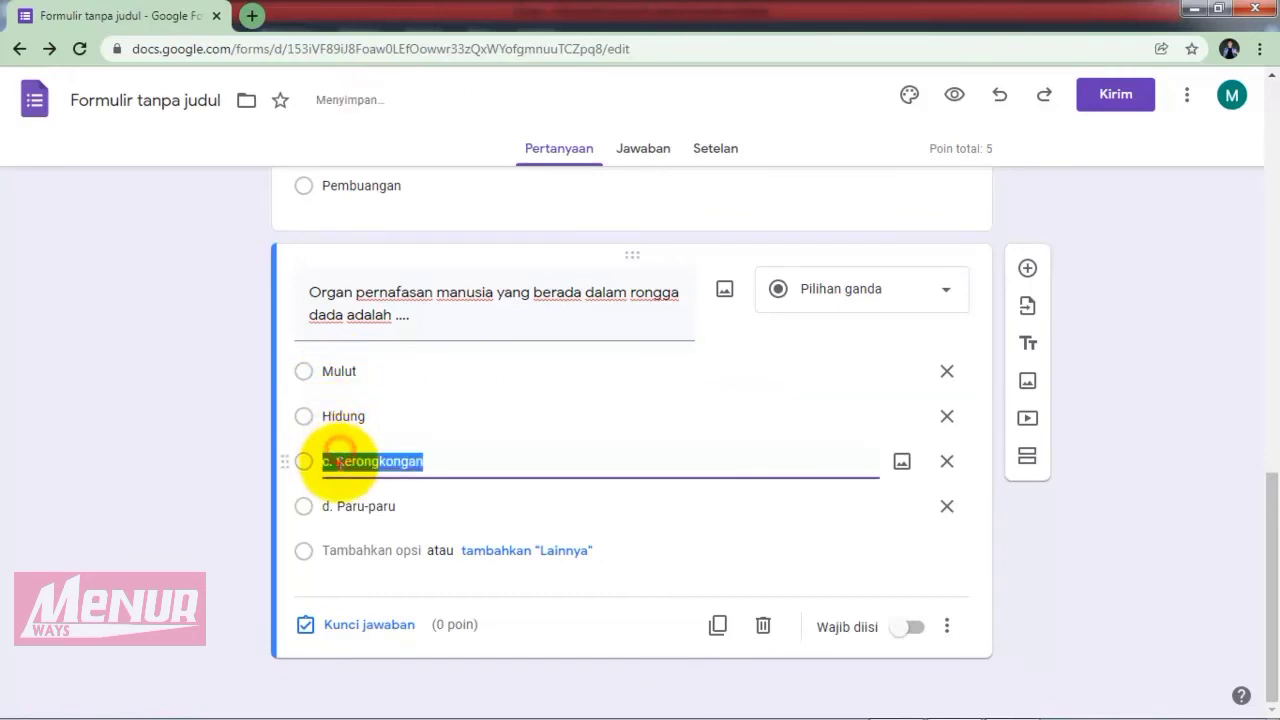
pyautogui.click(342, 465)
pyautogui.press('BackSpace')
pyautogui.click(333, 505)
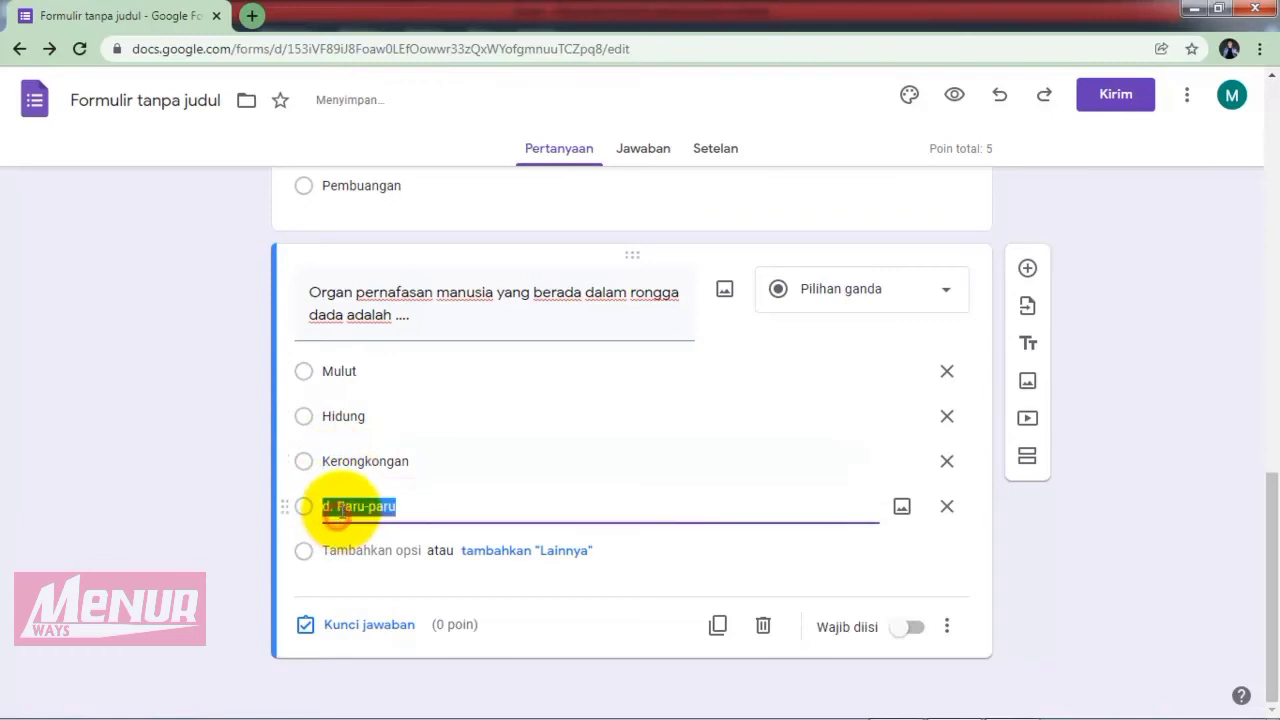
pyautogui.click(340, 508)
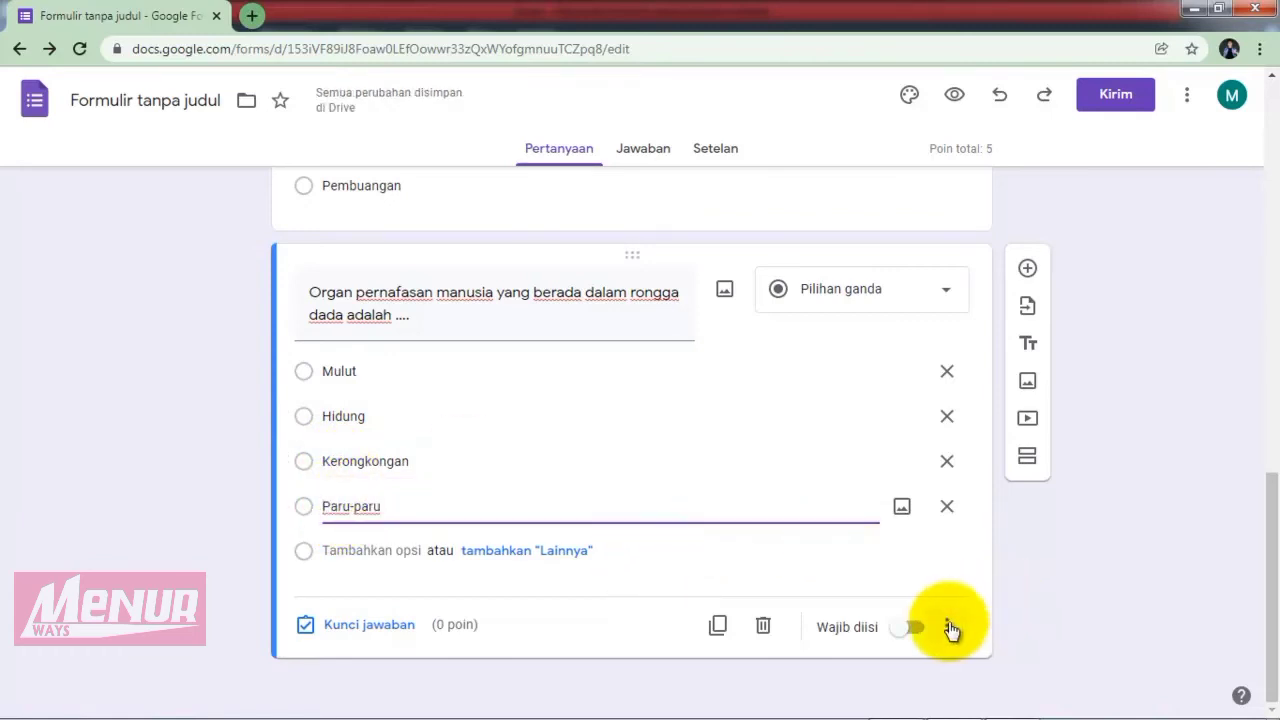
pyautogui.click(910, 628)
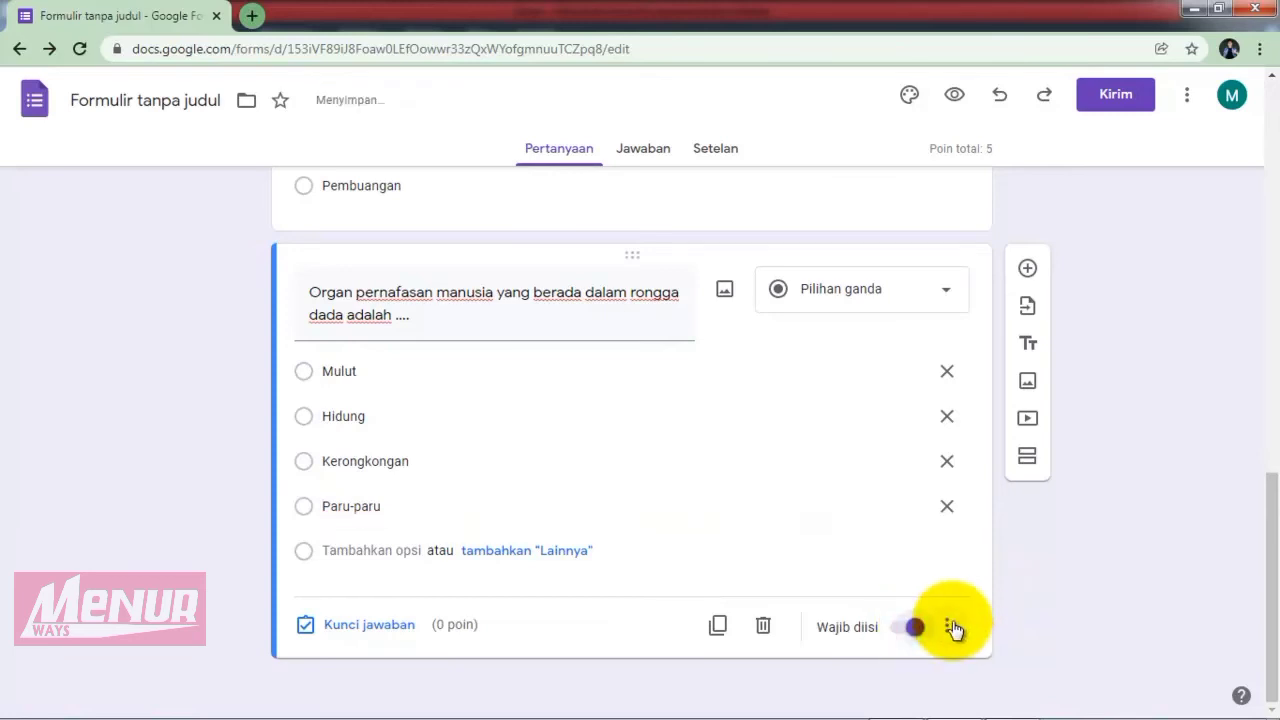
# Shuffle the option order of the question about the respiratory organ in the chest cavity, and set its answer key to Paru-paru worth 5 points.
pyautogui.click(952, 624)
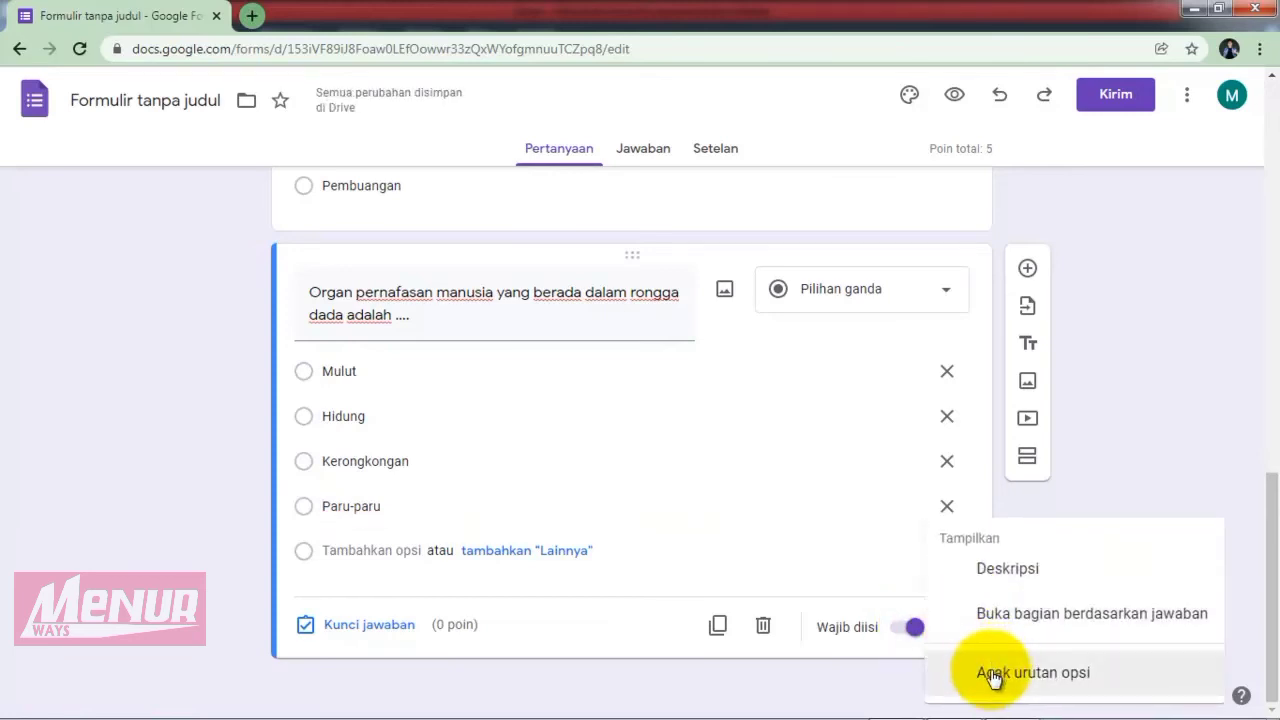
pyautogui.click(995, 676)
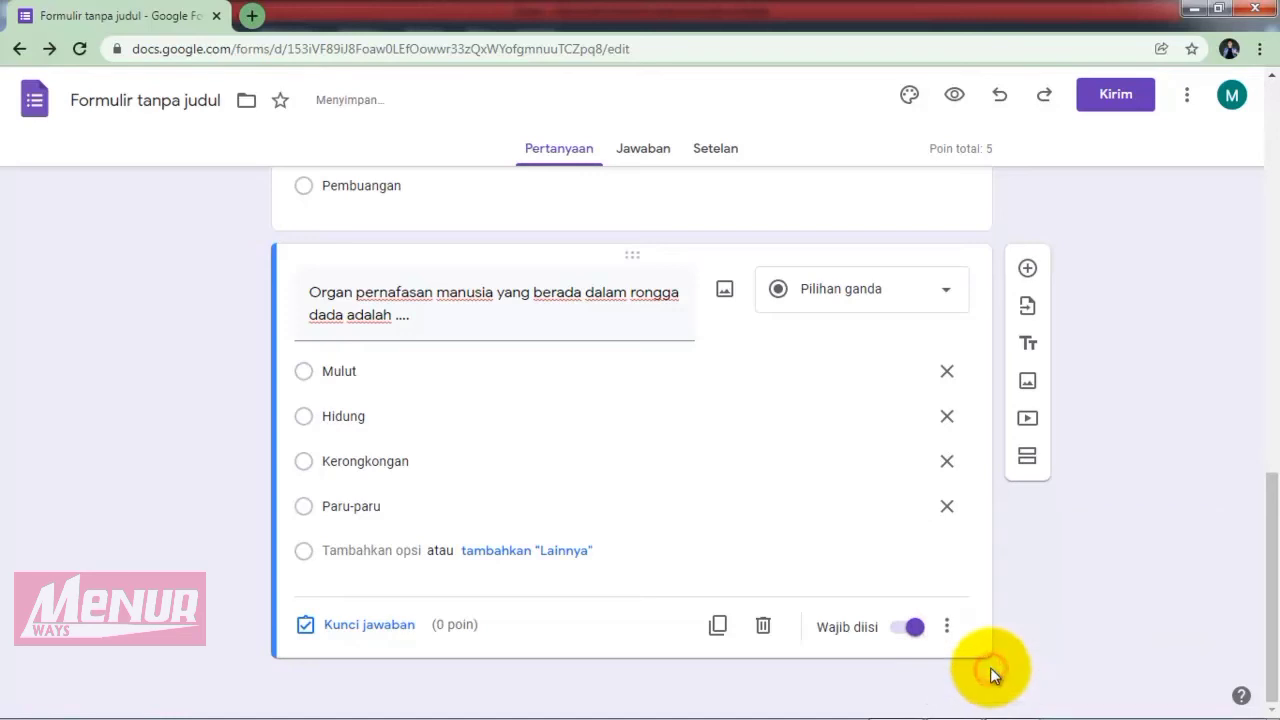
pyautogui.click(362, 624)
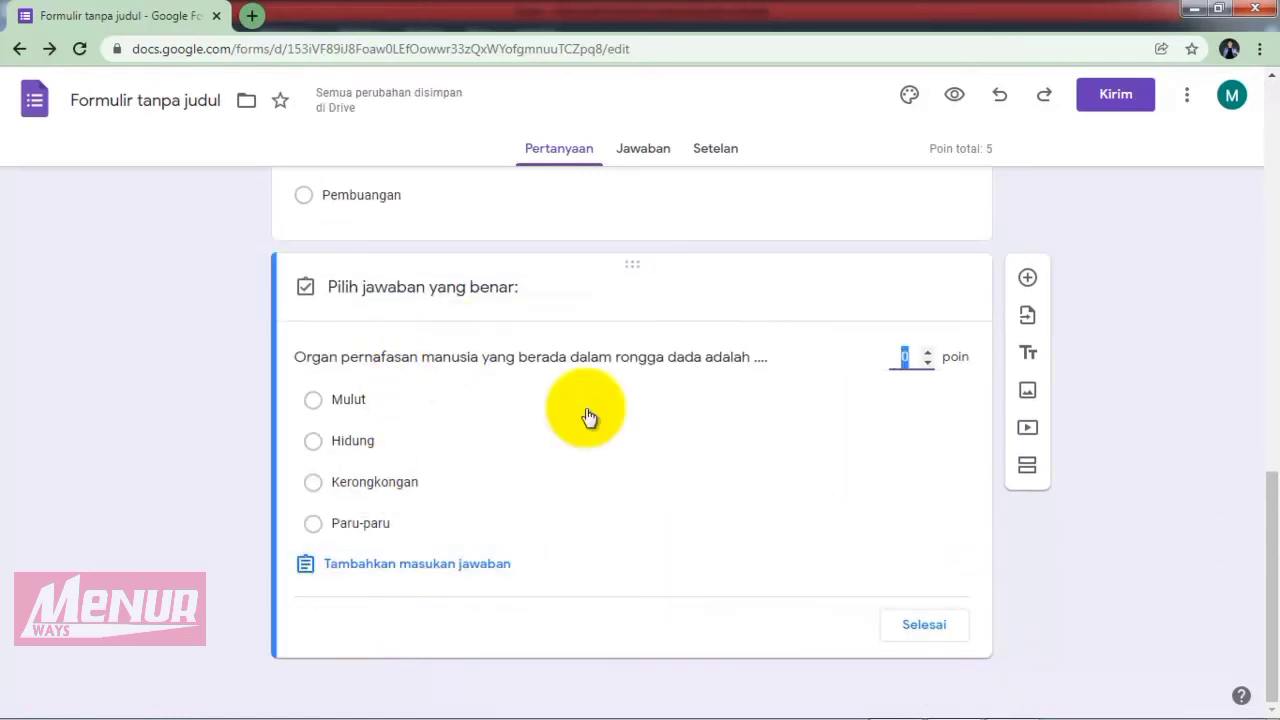
pyautogui.click(364, 523)
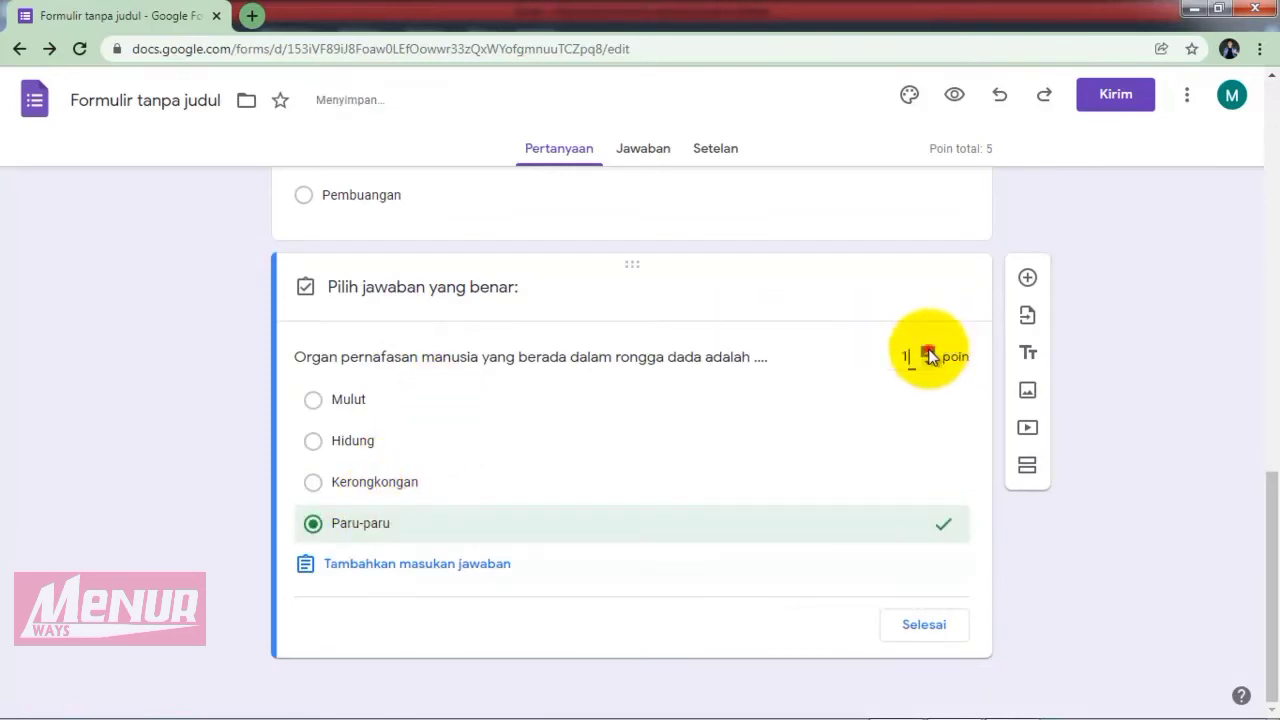
pyautogui.press('BackSpace')
pyautogui.write('4')
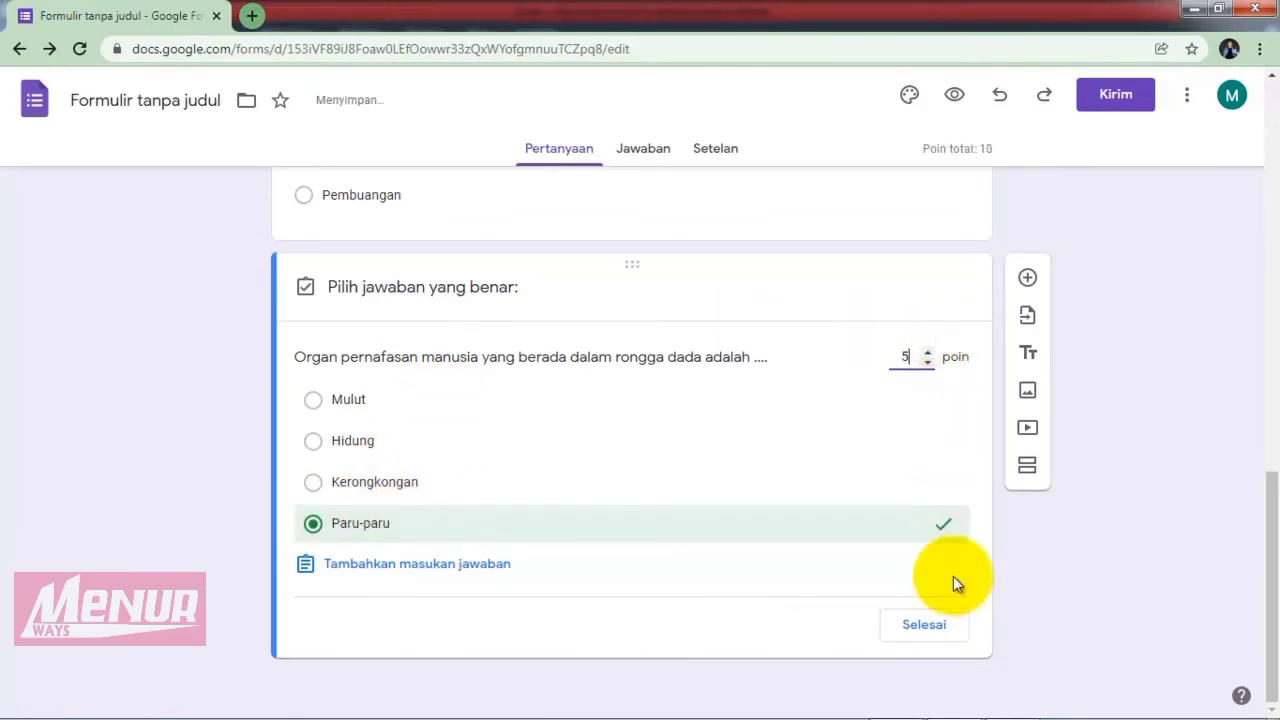
pyautogui.click(924, 624)
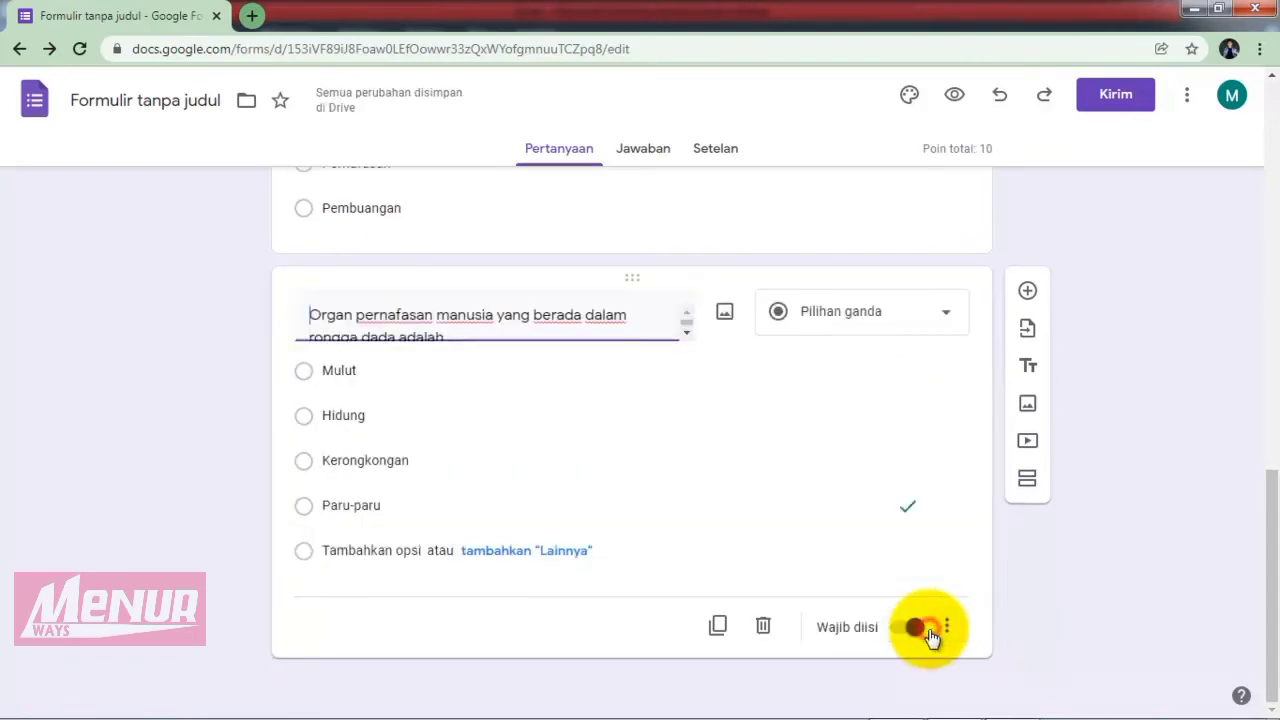
# Rename the form file from its untitled default to SOAL EVALUASI IPA KELAS V.
pyautogui.moveTo(1268, 514)
pyautogui.mouseDown()
pyautogui.moveTo(1268, 277)
pyautogui.moveTo(1274, 535)
pyautogui.mouseUp()
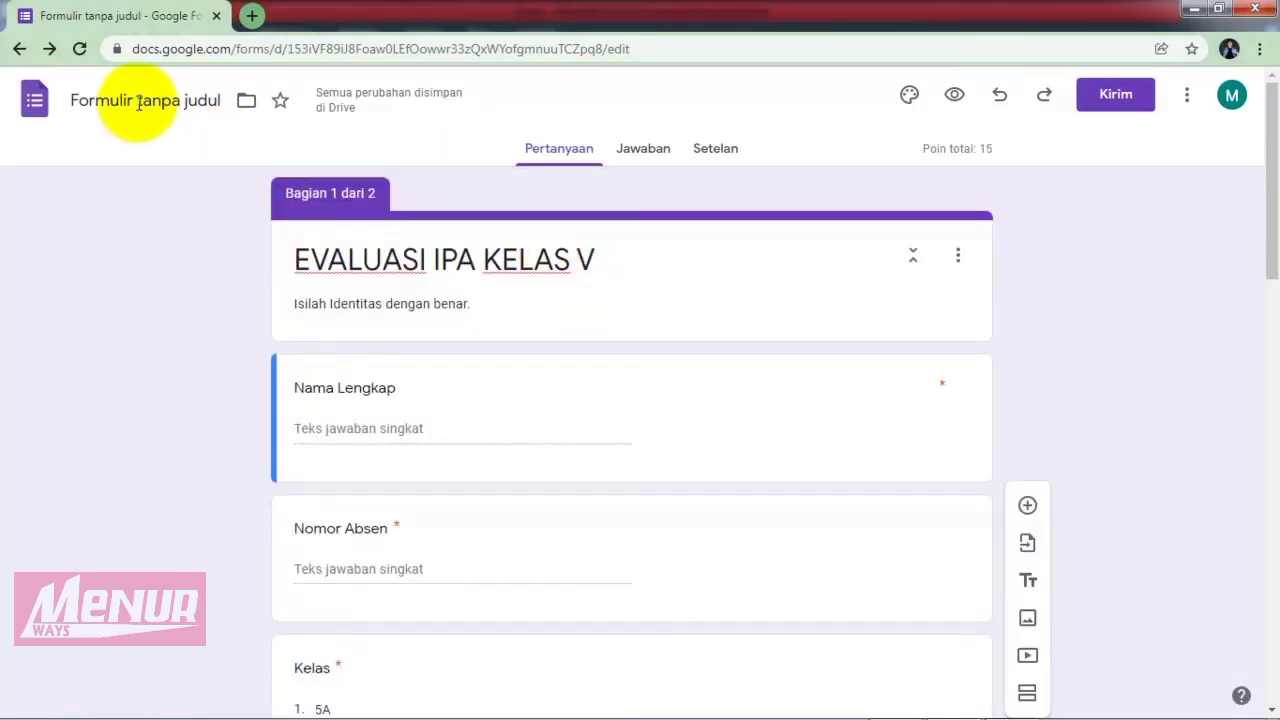
pyautogui.click(138, 102)
pyautogui.click(148, 102)
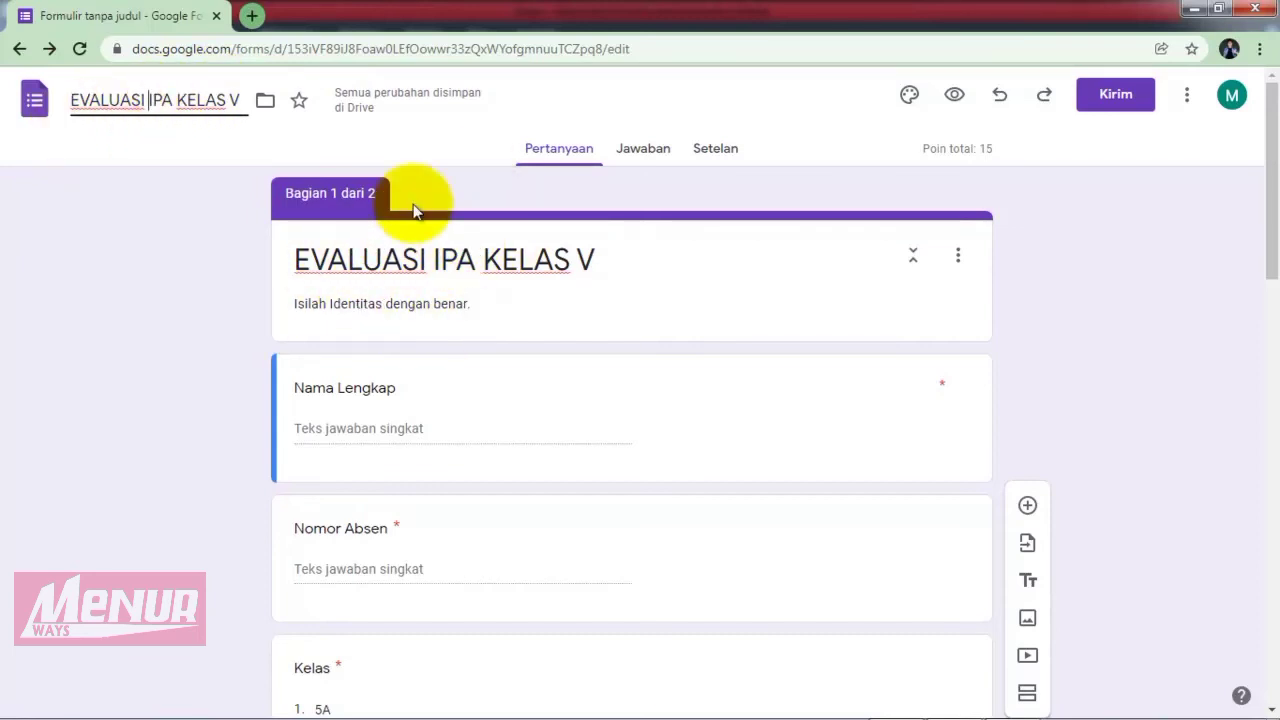
pyautogui.click(72, 100)
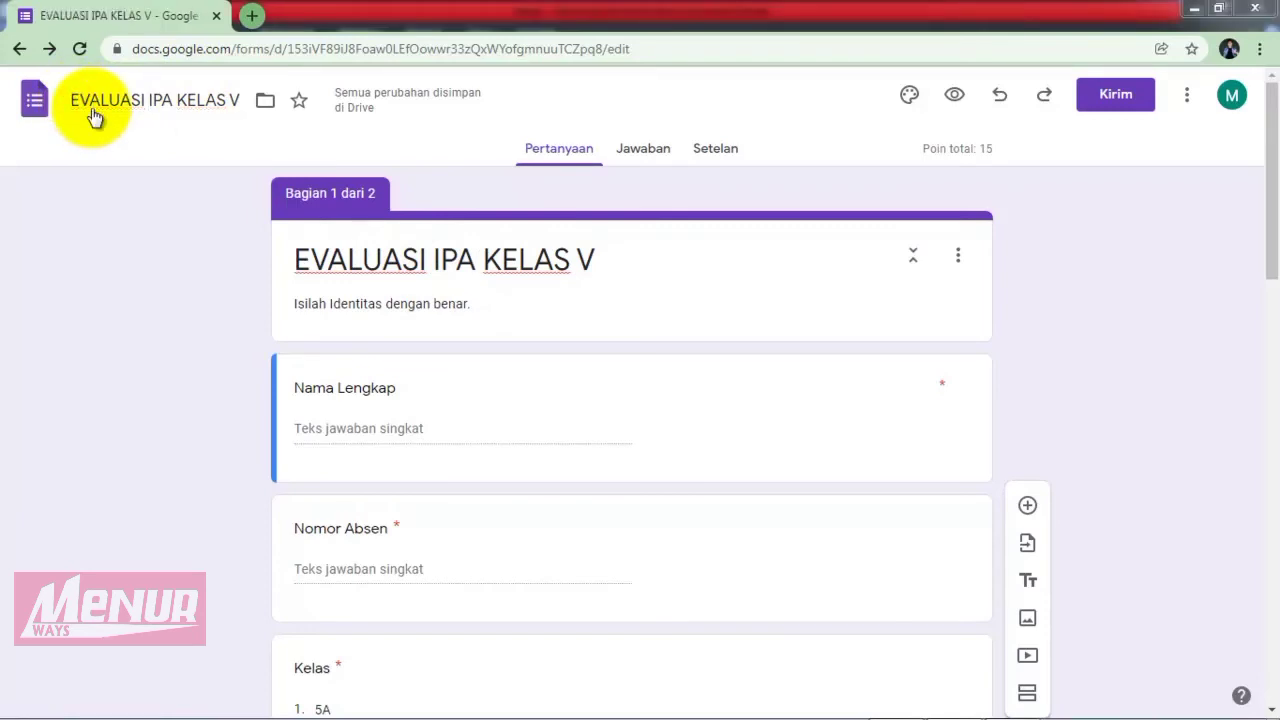
pyautogui.hotkey('ctrl', 'o')
pyautogui.click(740, 11)
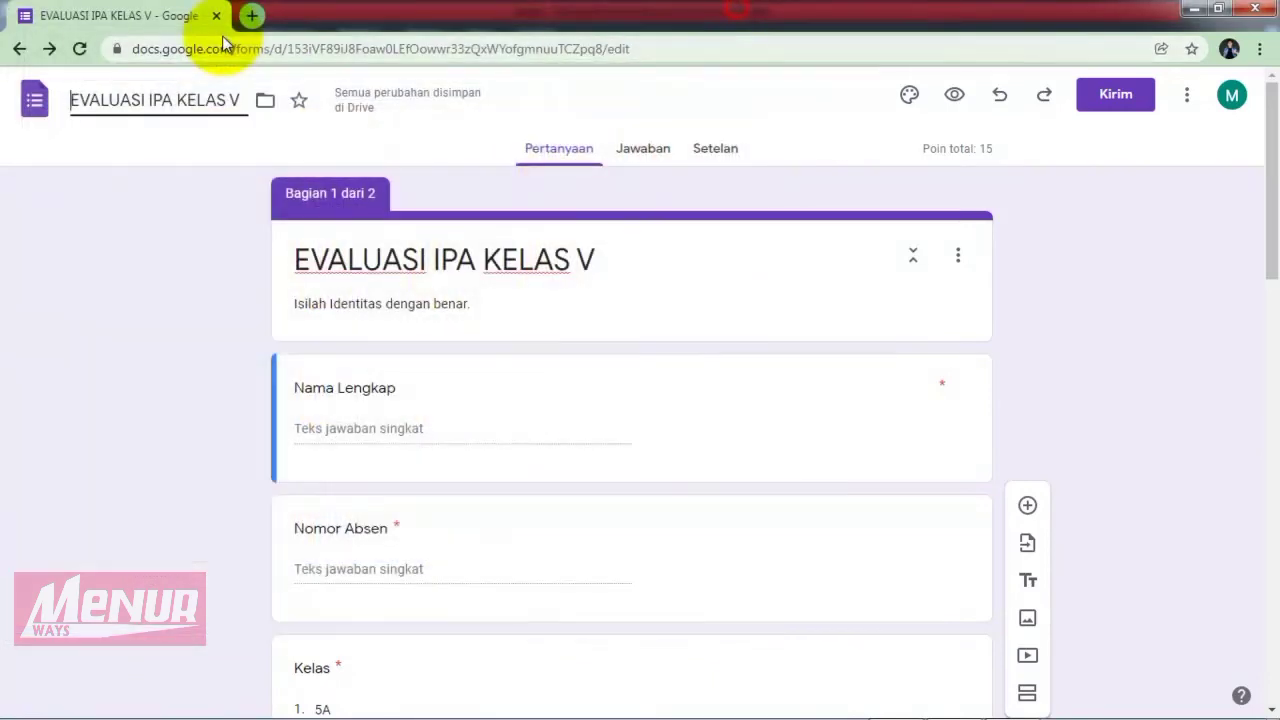
pyautogui.write('SOAL')
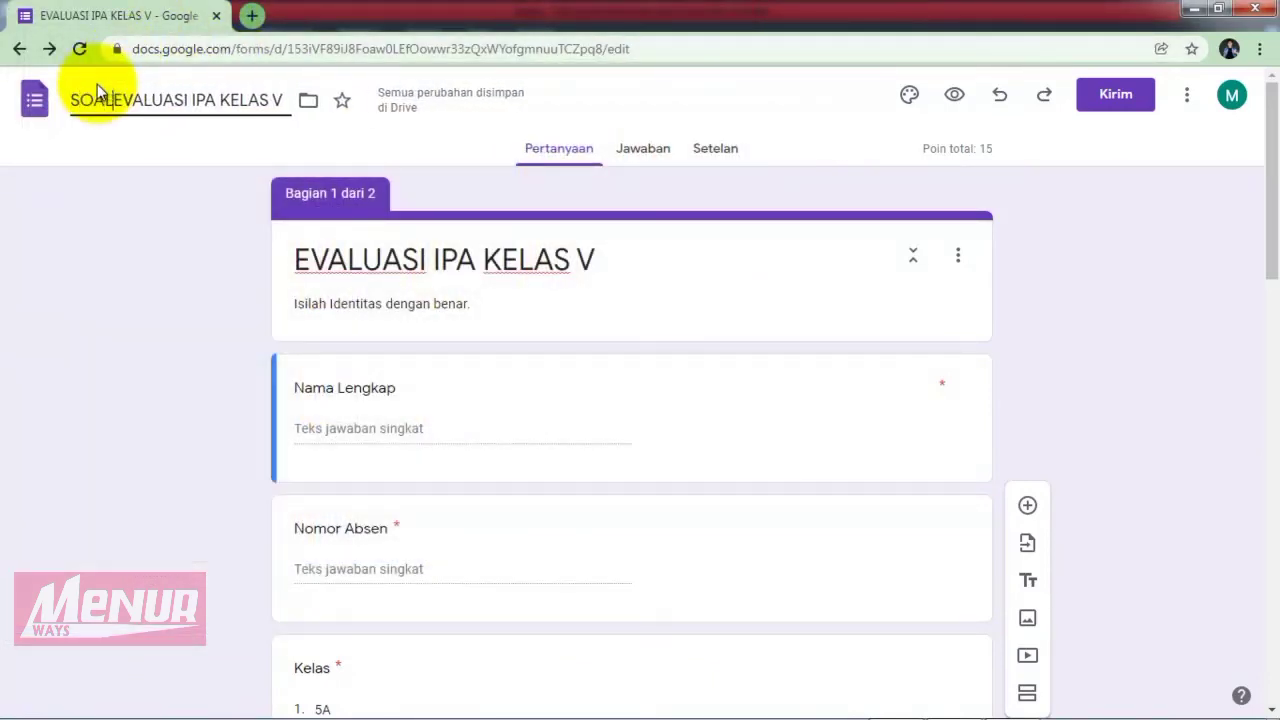
pyautogui.click(1120, 327)
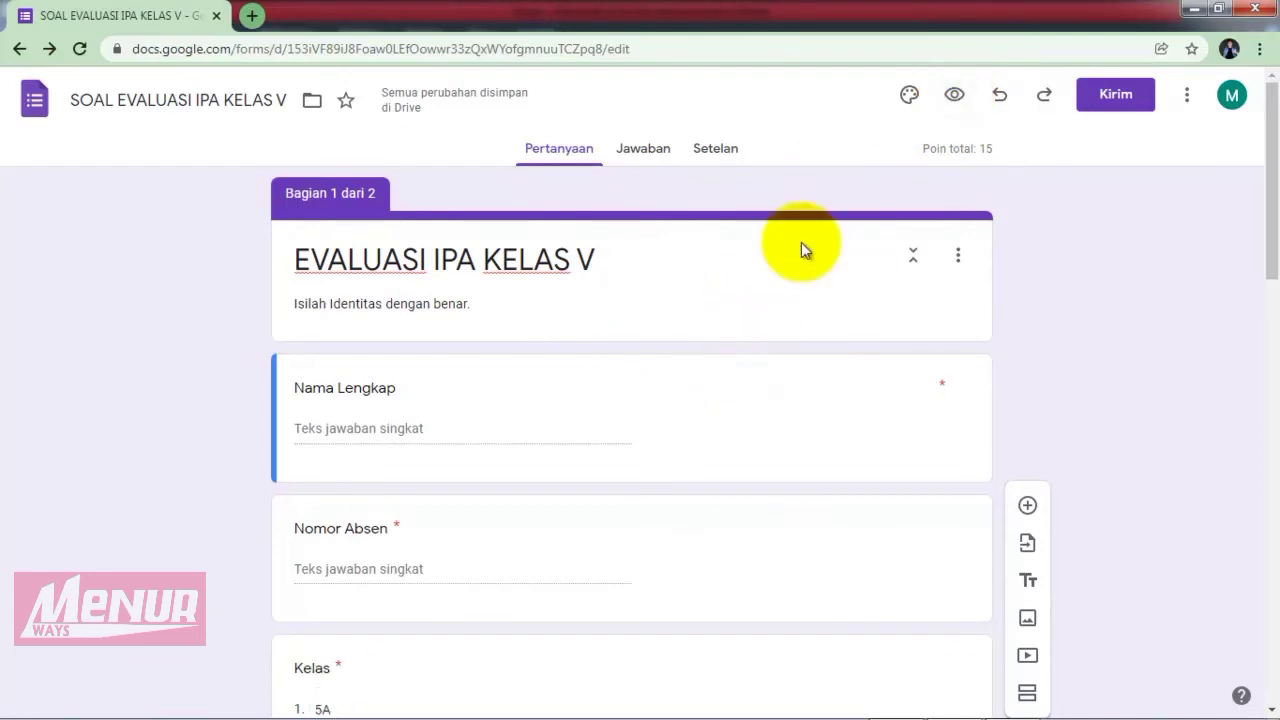
# Preview the quiz as respondents see it, and close the score page and the preview to return to the form editor.
pyautogui.click(953, 97)
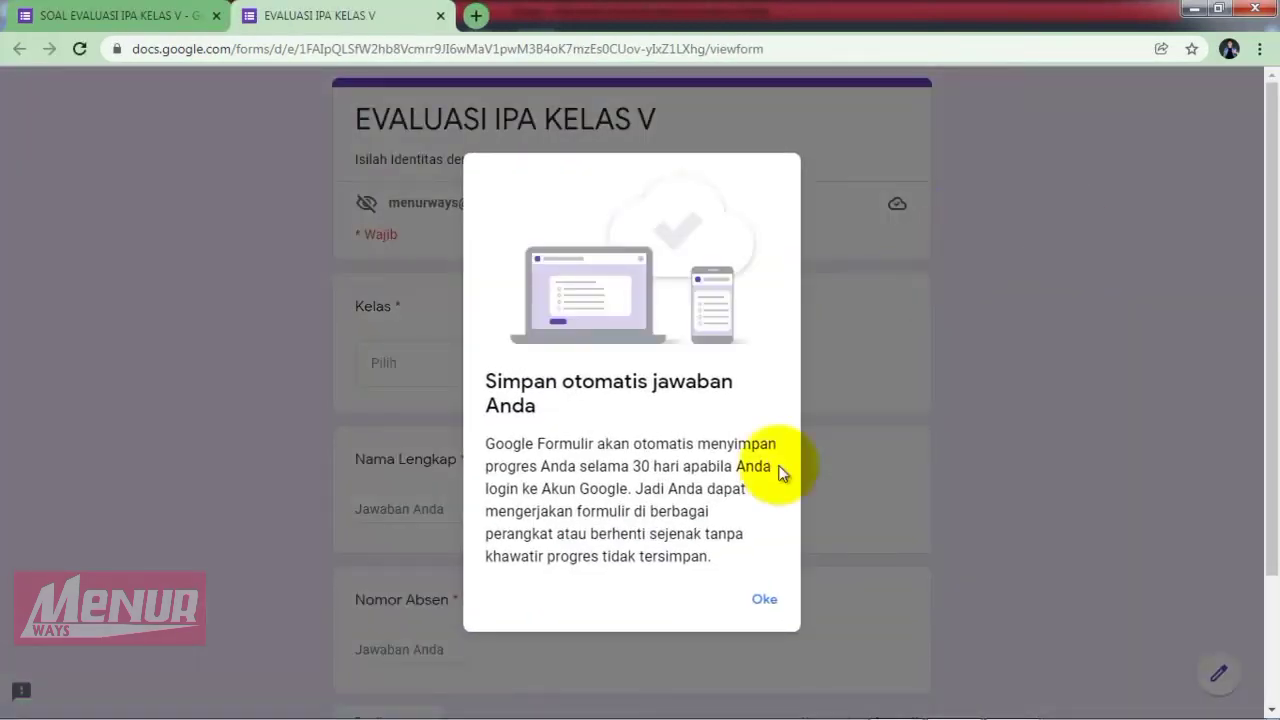
pyautogui.click(760, 601)
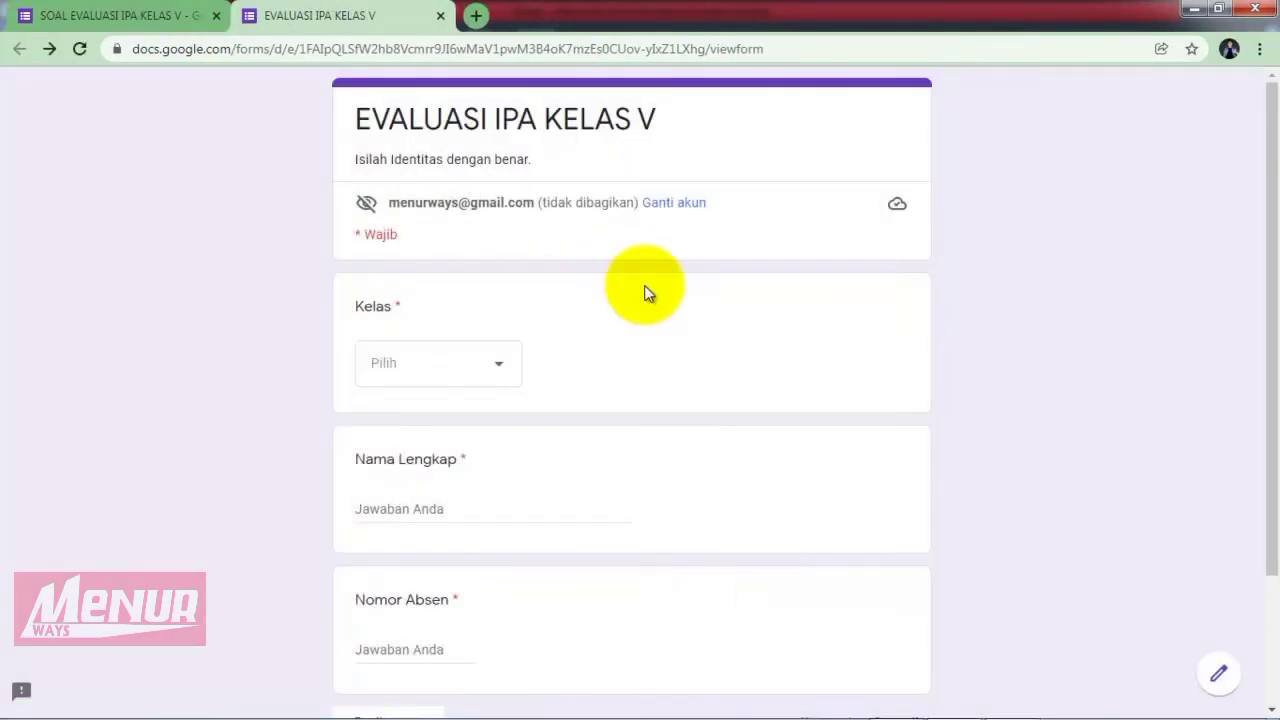
pyautogui.moveTo(1268, 237)
pyautogui.mouseDown()
pyautogui.moveTo(1260, 500)
pyautogui.moveTo(1272, 178)
pyautogui.moveTo(1260, 420)
pyautogui.moveTo(1260, 337)
pyautogui.moveTo(1272, 398)
pyautogui.moveTo(1257, 229)
pyautogui.mouseUp()
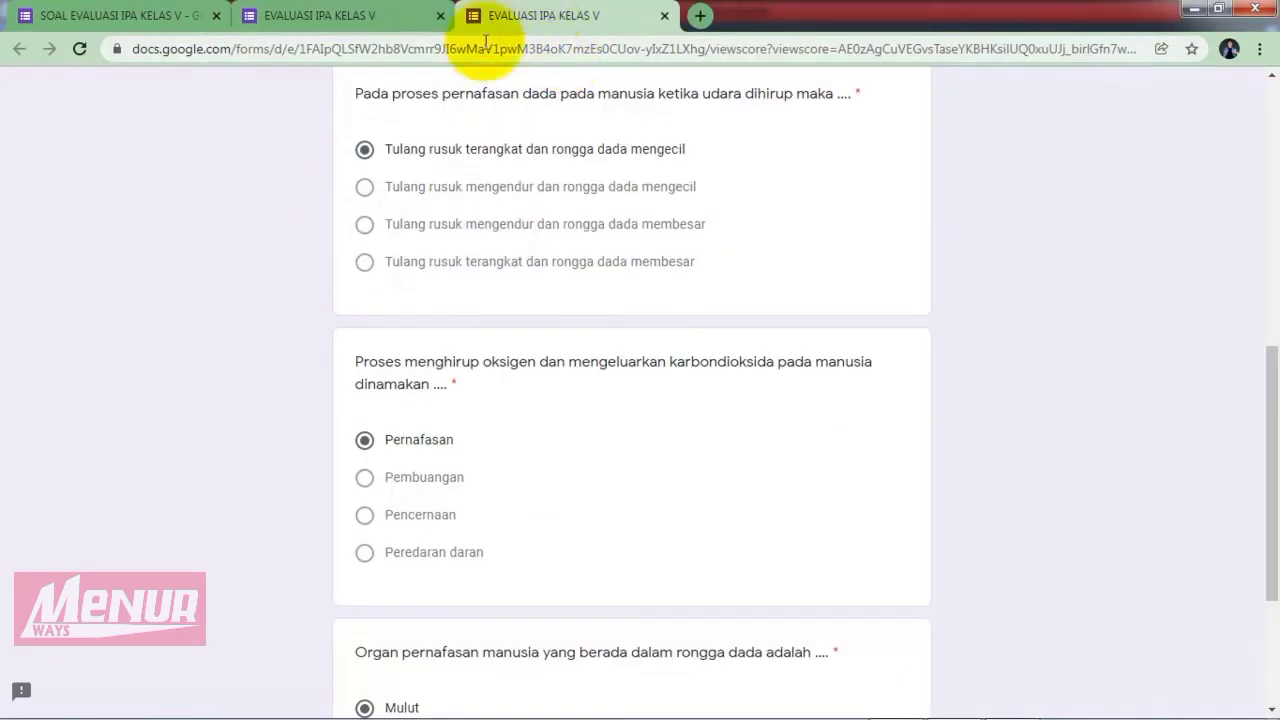
pyautogui.click(664, 17)
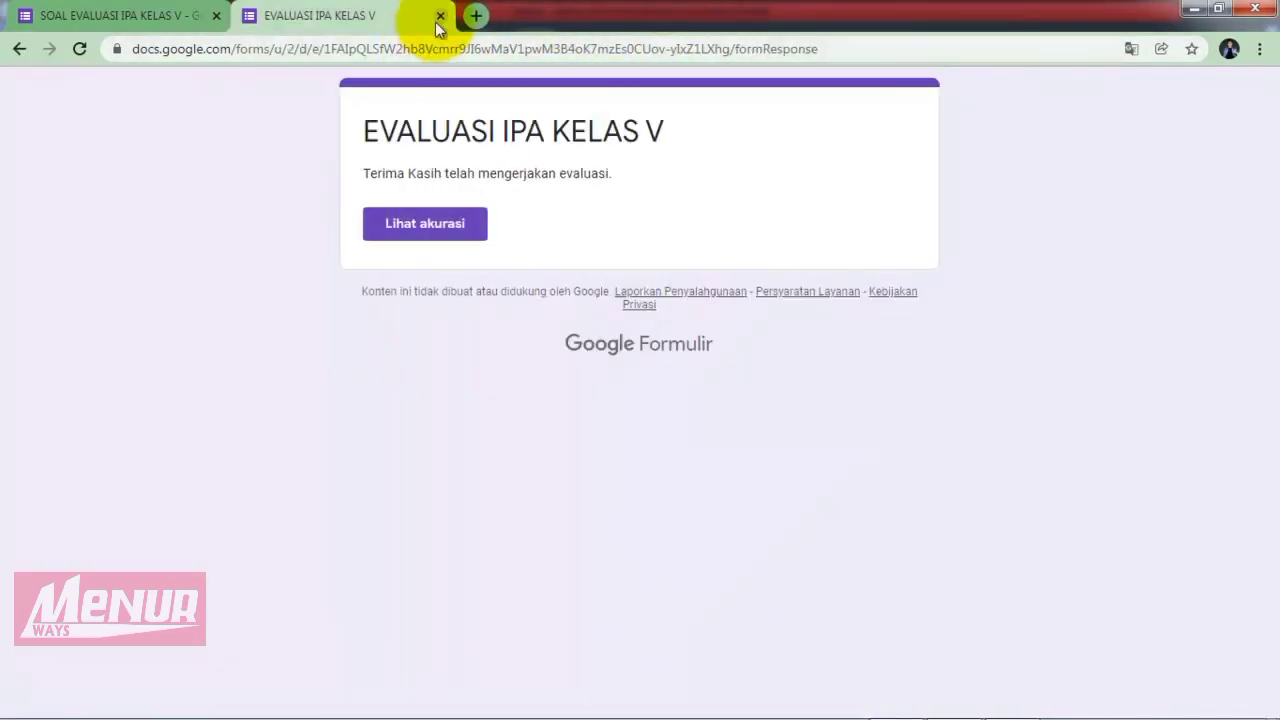
pyautogui.click(439, 17)
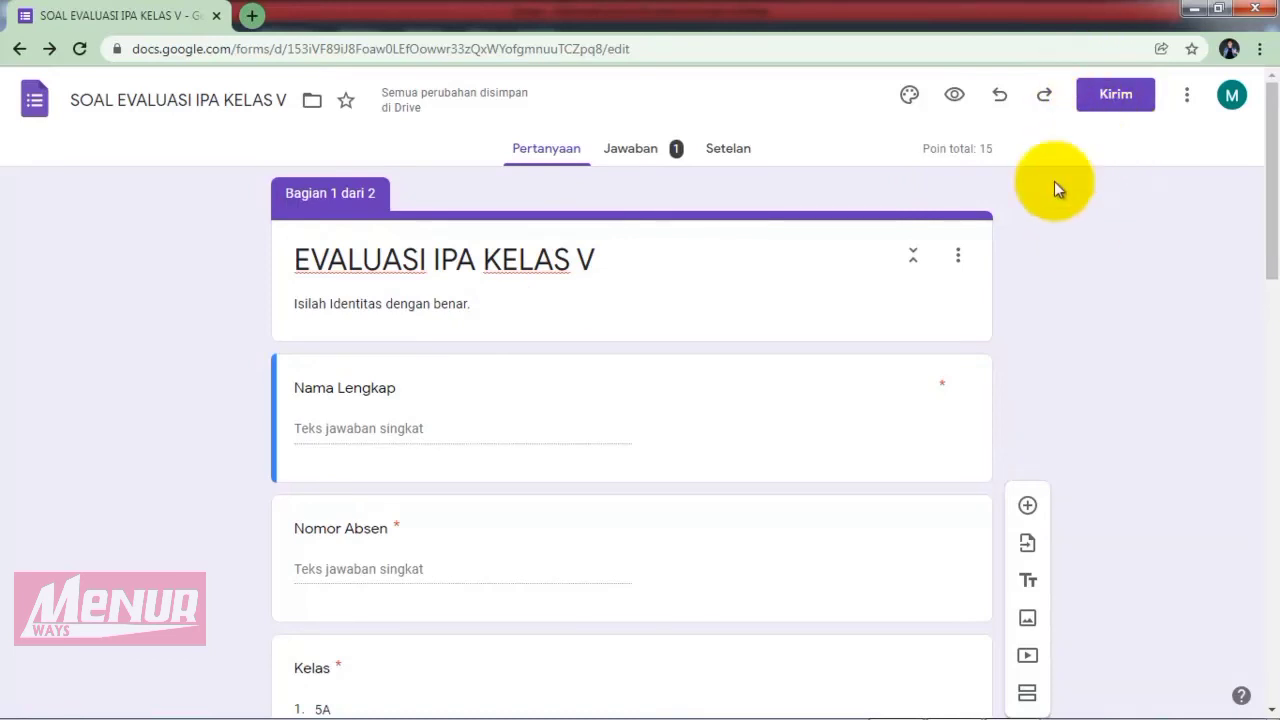
# Review the form's link and HTML embed sending options, and copy the shortened share link.
pyautogui.click(1108, 94)
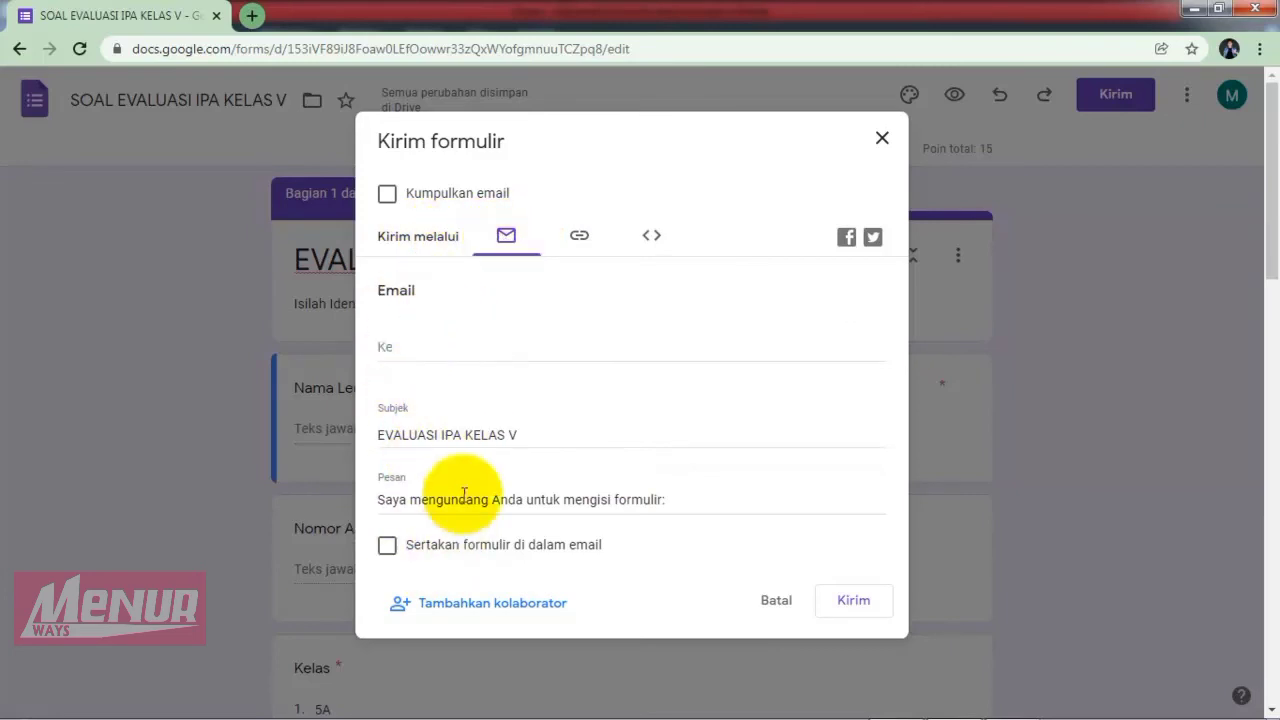
pyautogui.click(579, 238)
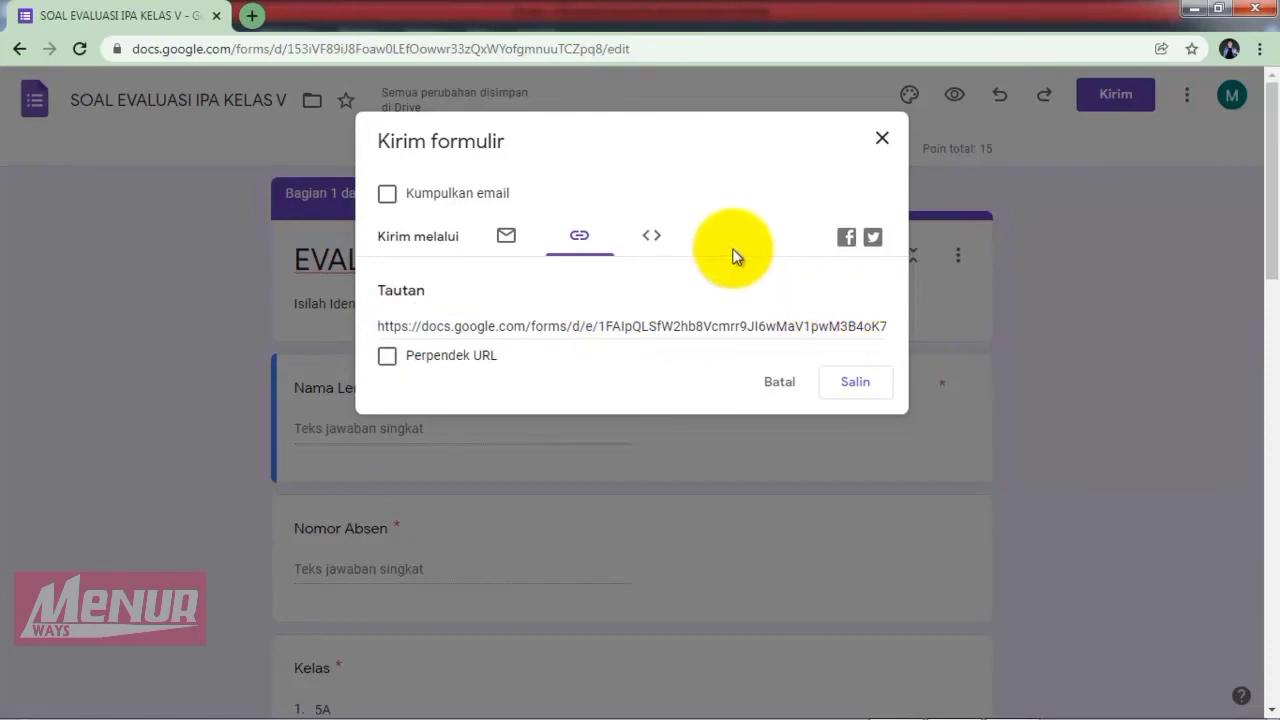
pyautogui.click(652, 240)
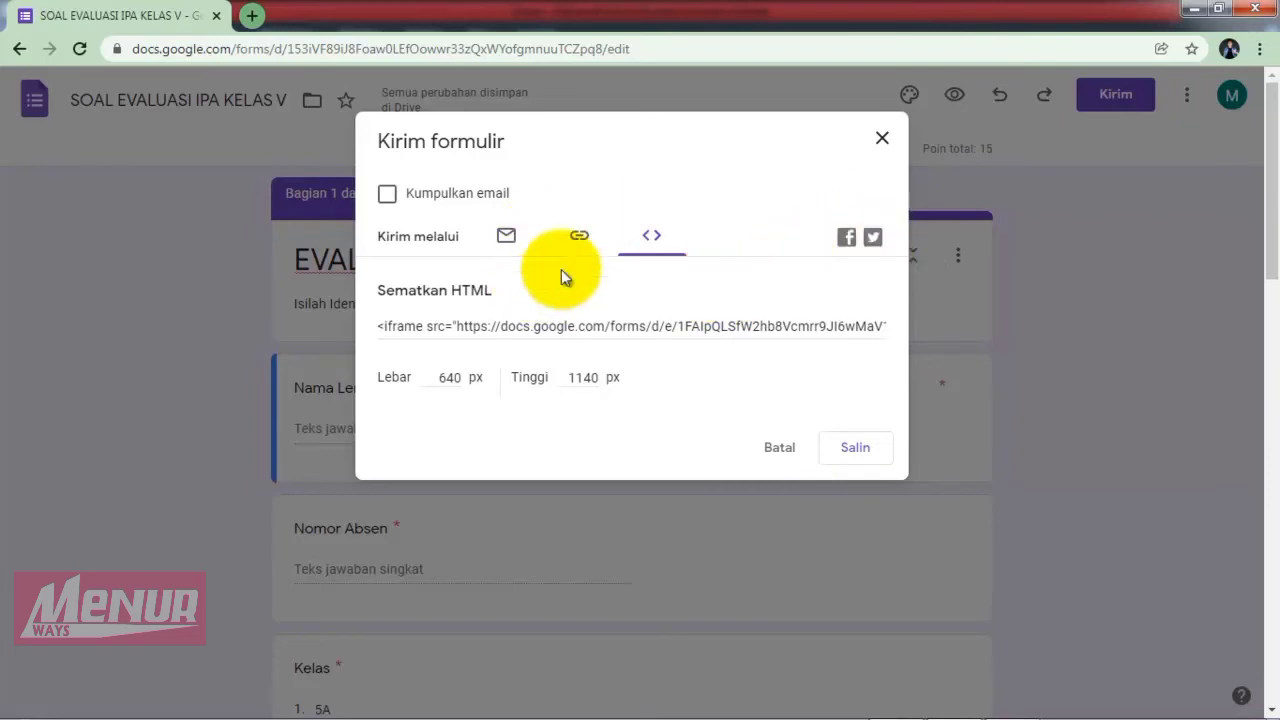
pyautogui.click(577, 240)
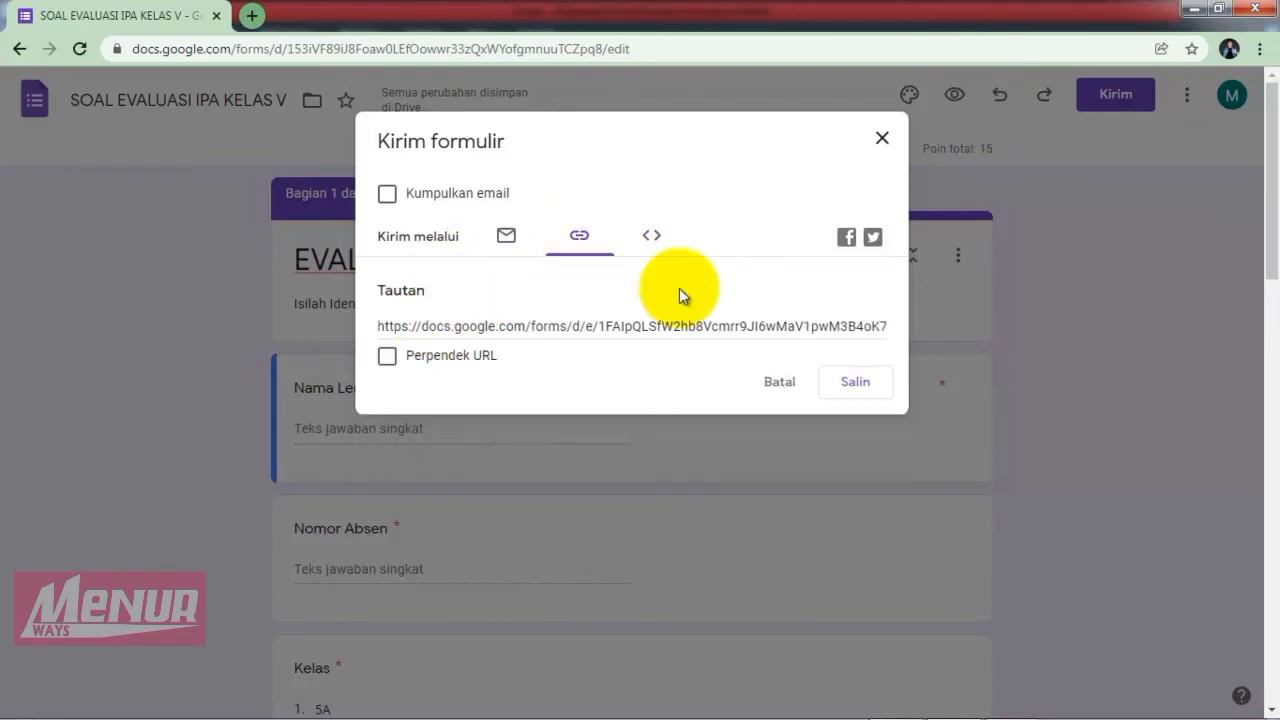
pyautogui.click(387, 358)
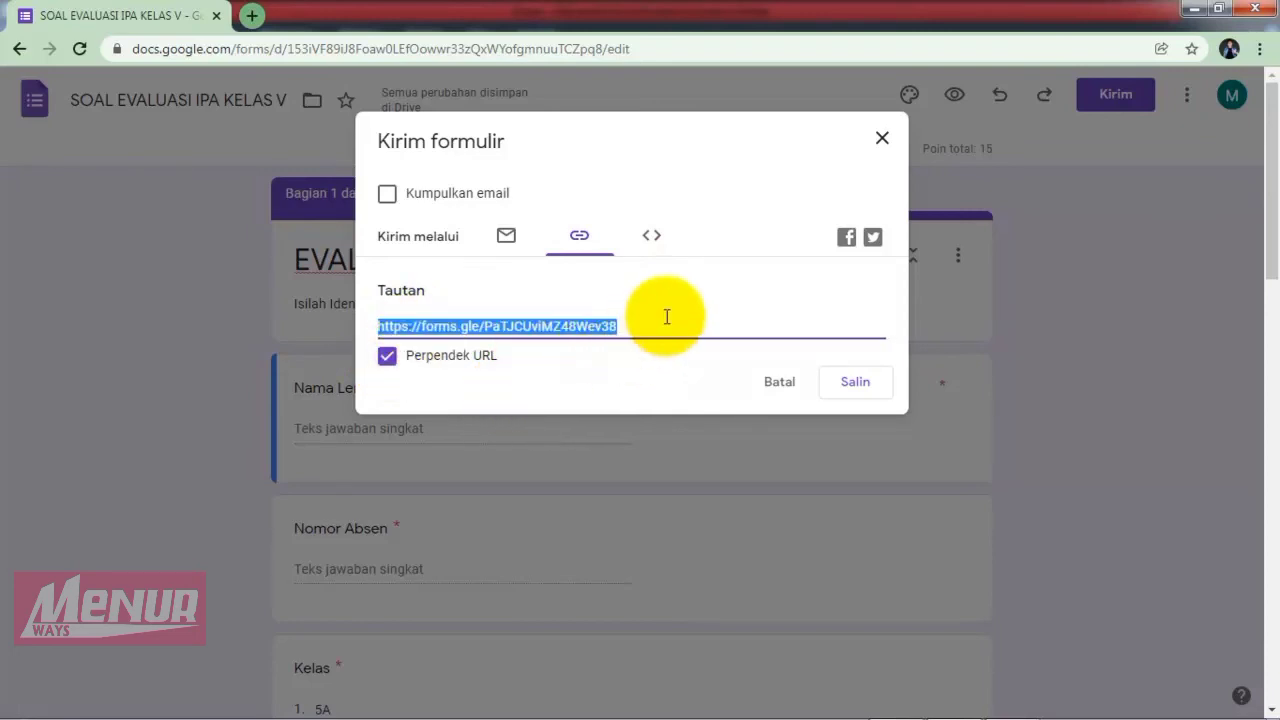
pyautogui.click(848, 383)
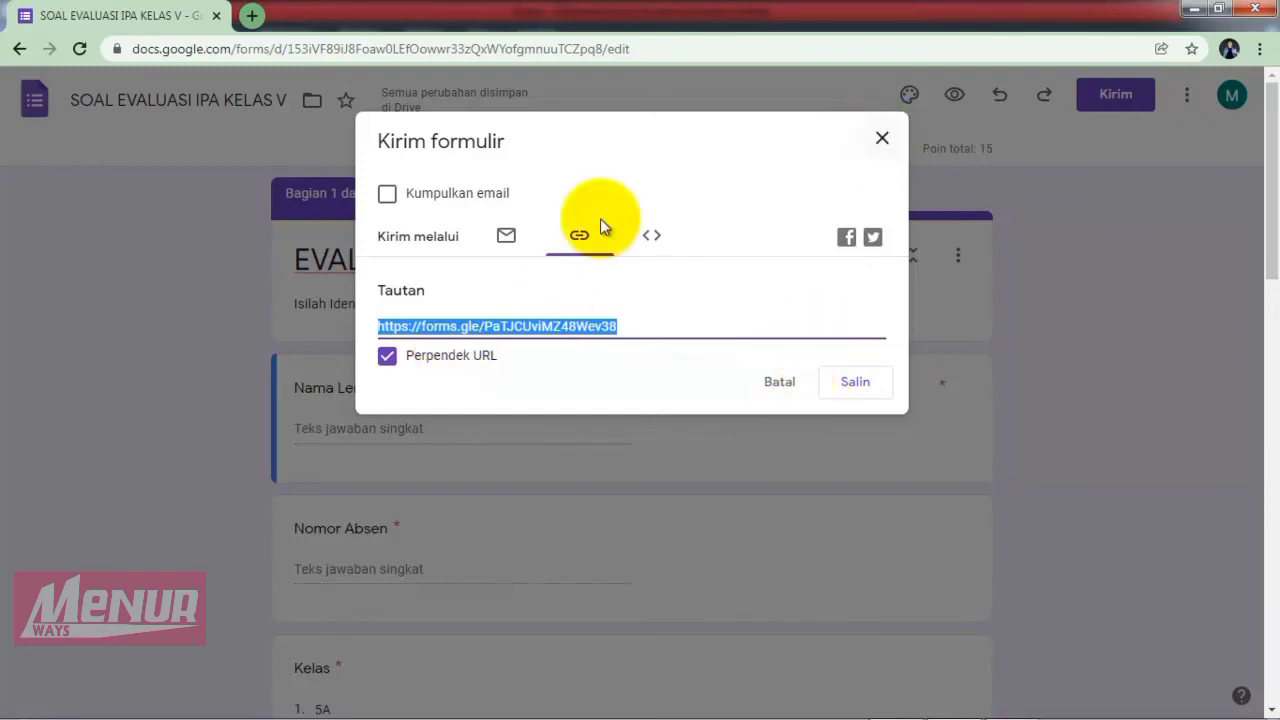
pyautogui.click(882, 142)
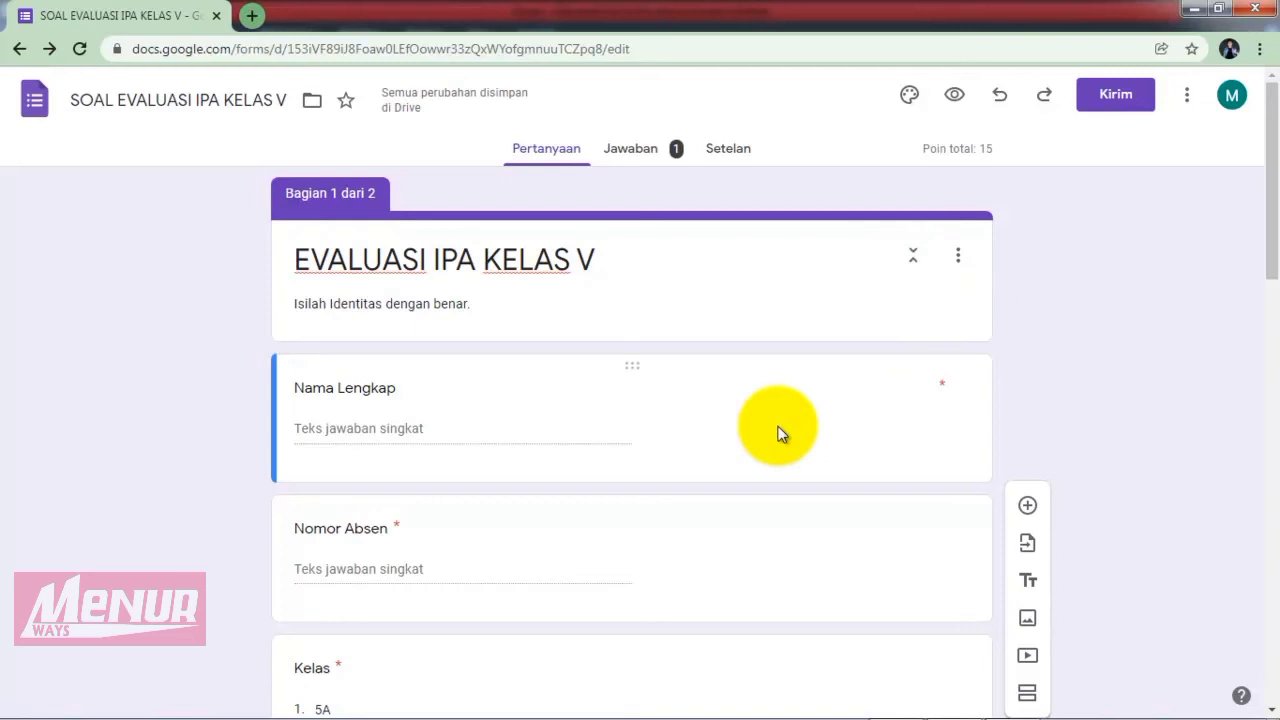
pyautogui.scroll(-1, 780, 433)
pyautogui.scroll(-10, 779, 426)
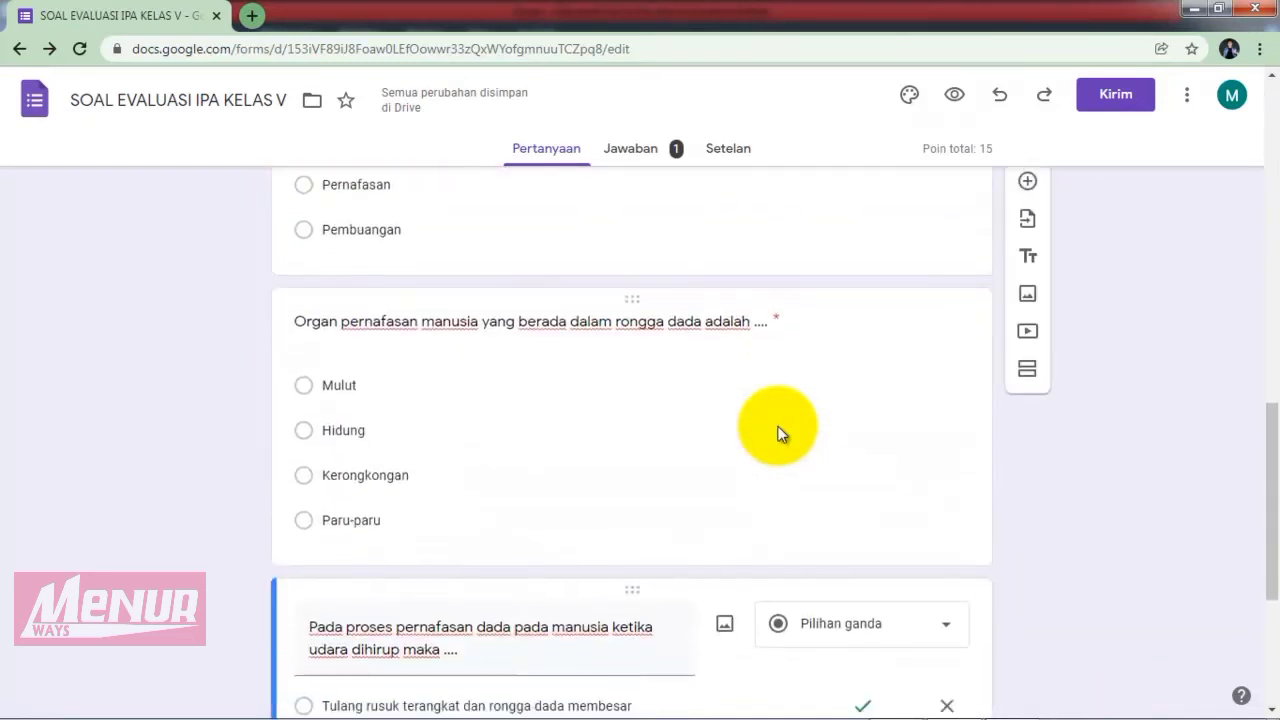
pyautogui.scroll(15, 779, 433)
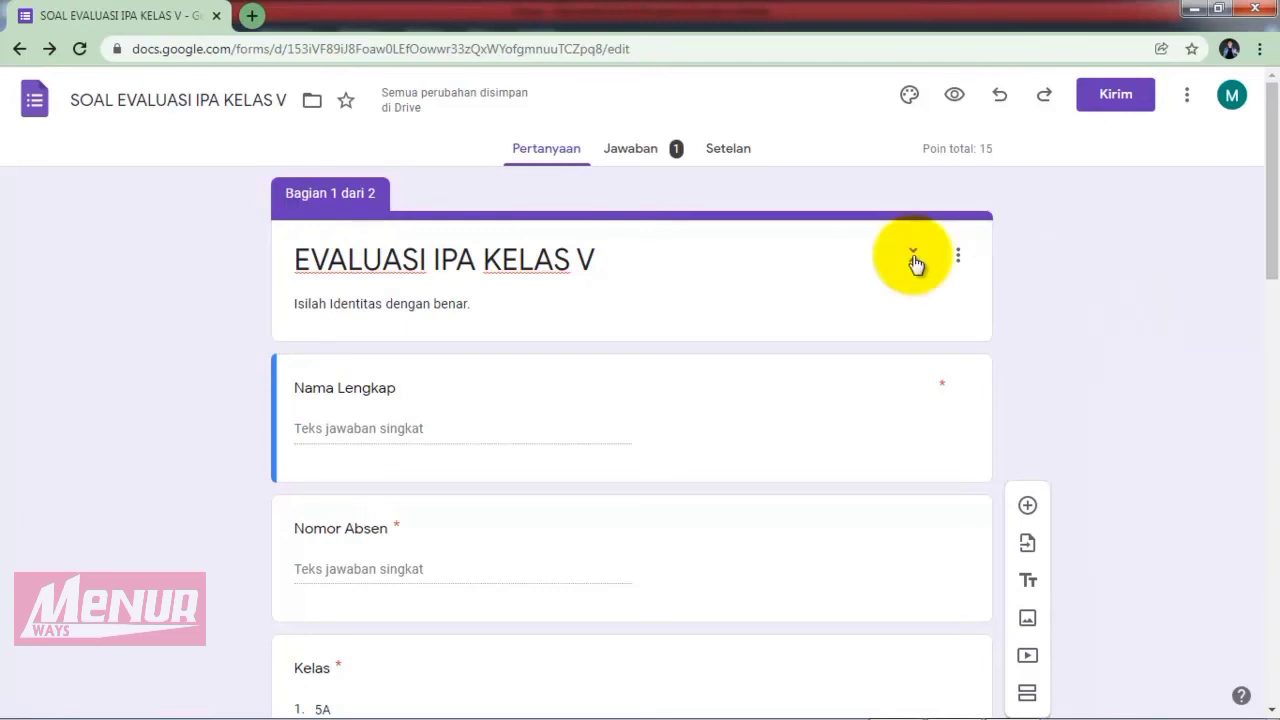
# Open the quiz's response summary and examine the score insights, the identity answers and the Kelas chart.
pyautogui.click(638, 155)
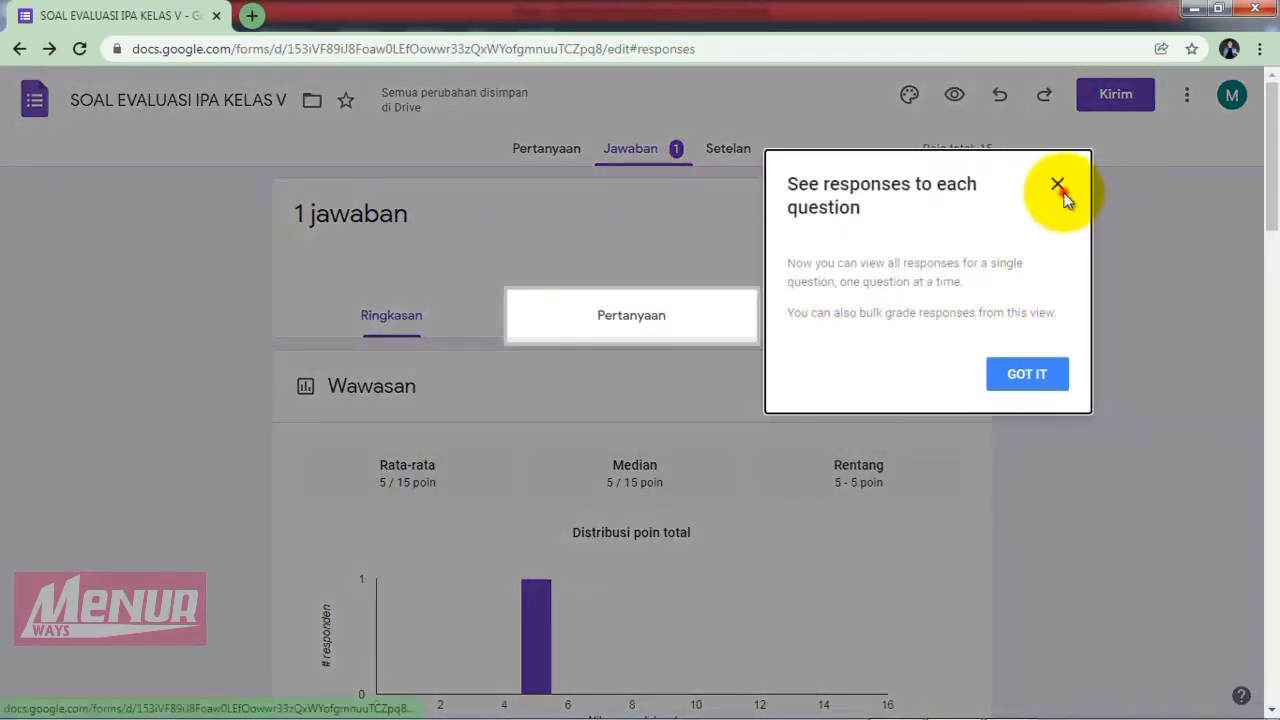
pyautogui.click(1063, 189)
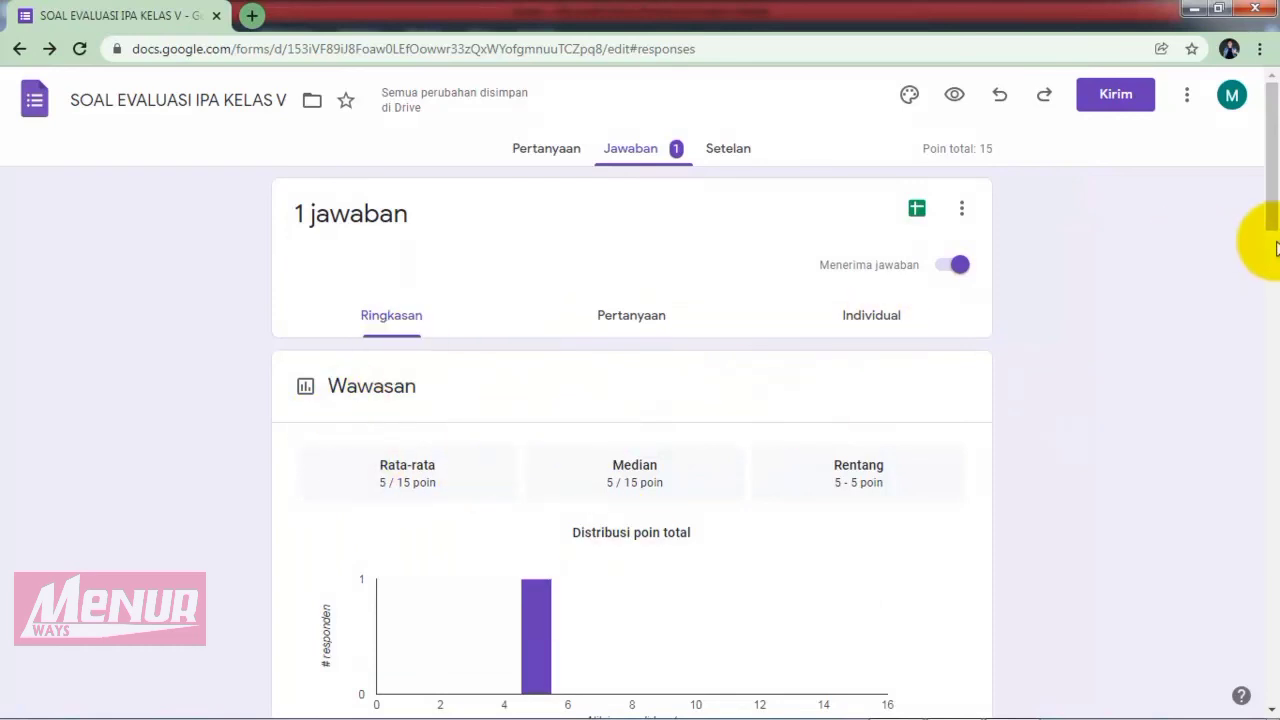
pyautogui.moveTo(1275, 240); pyautogui.dragTo(1276, 355)
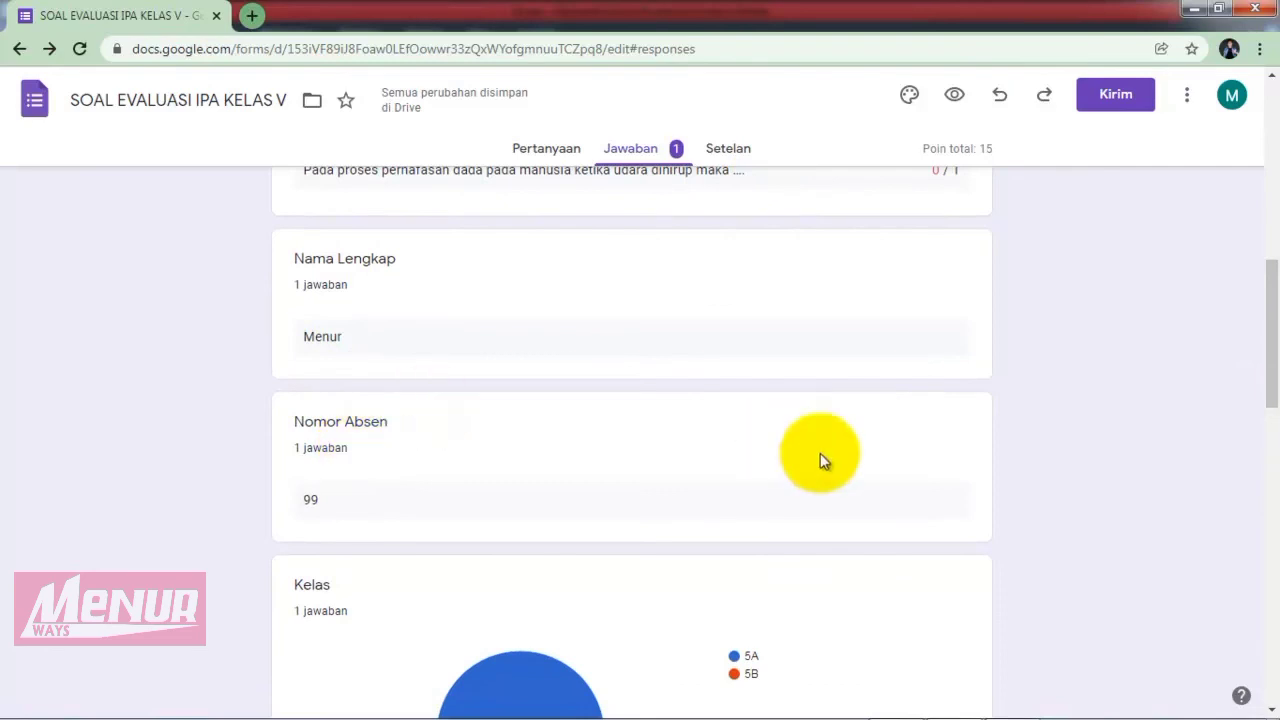
pyautogui.moveTo(1268, 290); pyautogui.dragTo(1276, 390)
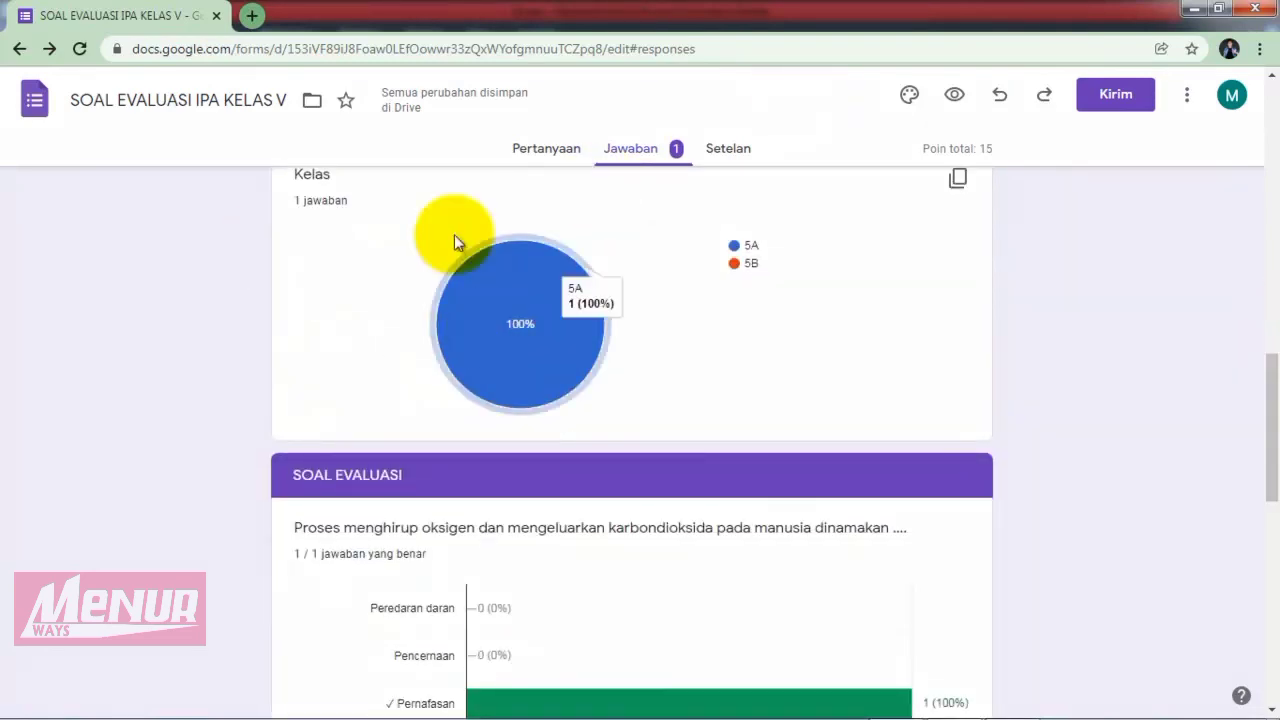
pyautogui.moveTo(553, 324)
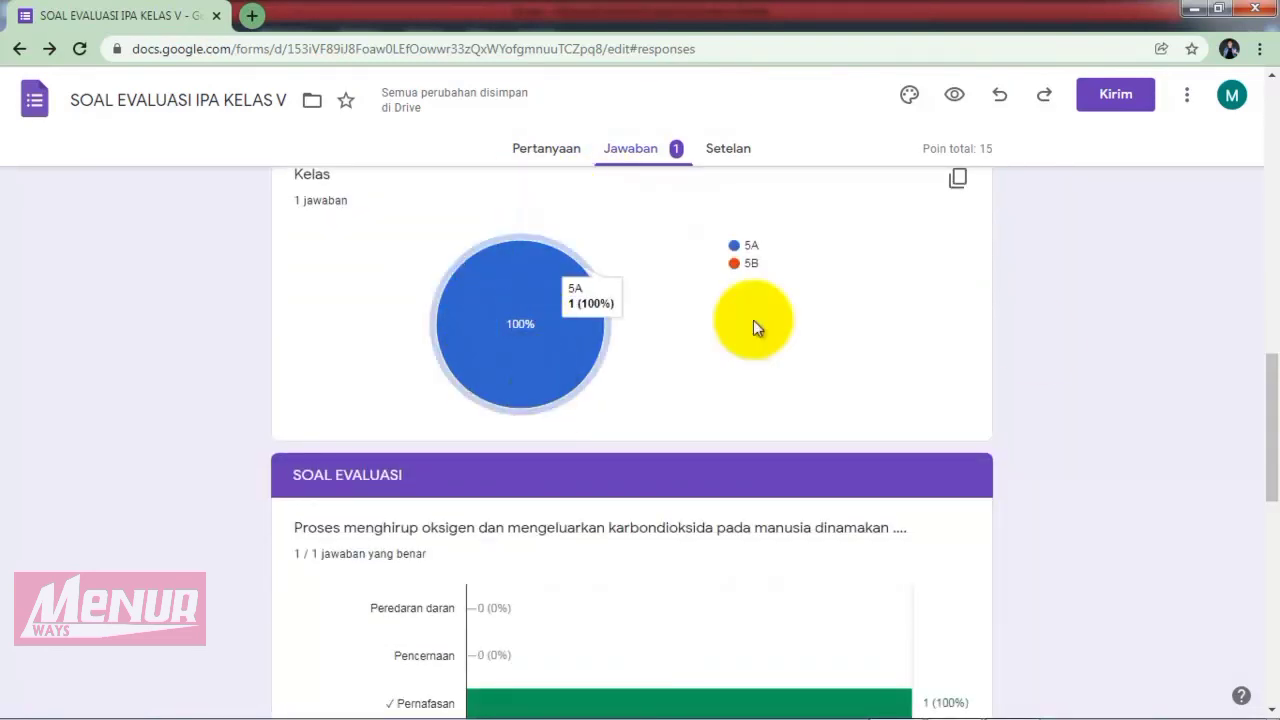
pyautogui.moveTo(1270, 352); pyautogui.dragTo(1260, 94)
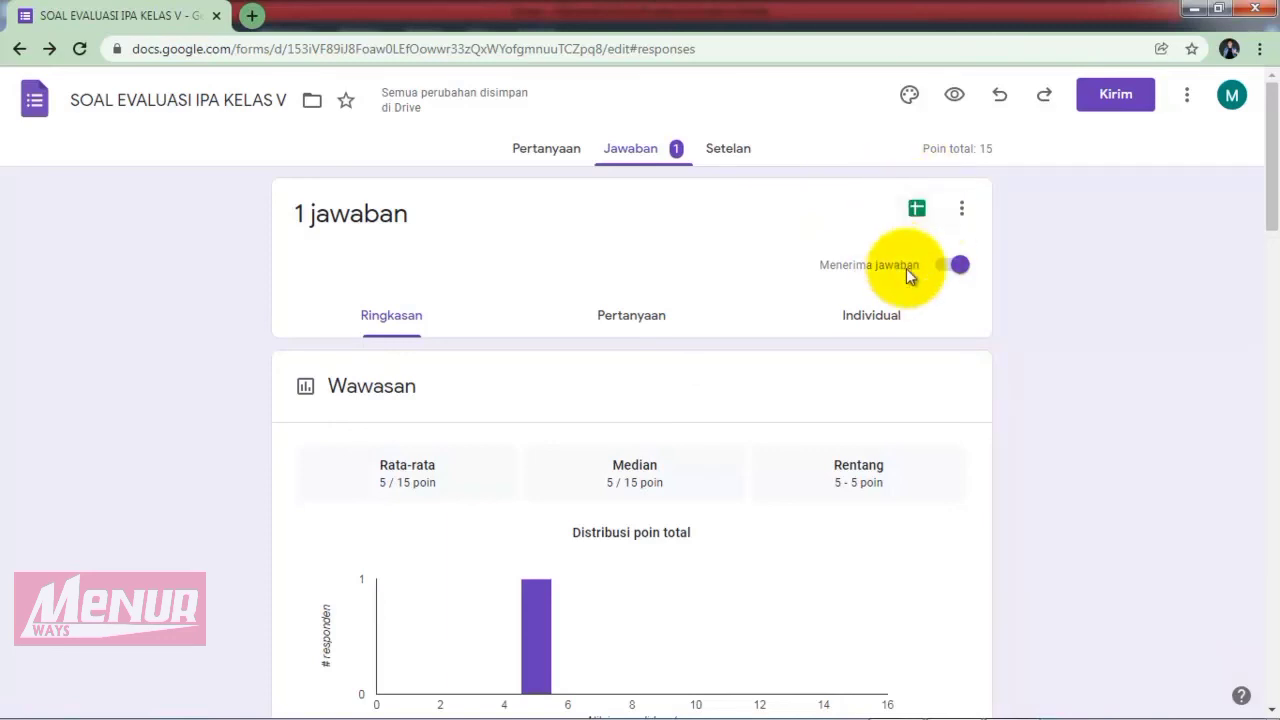
# Create a new spreadsheet for the form's responses and inspect its Score and Nama Lengkap columns.
pyautogui.click(917, 212)
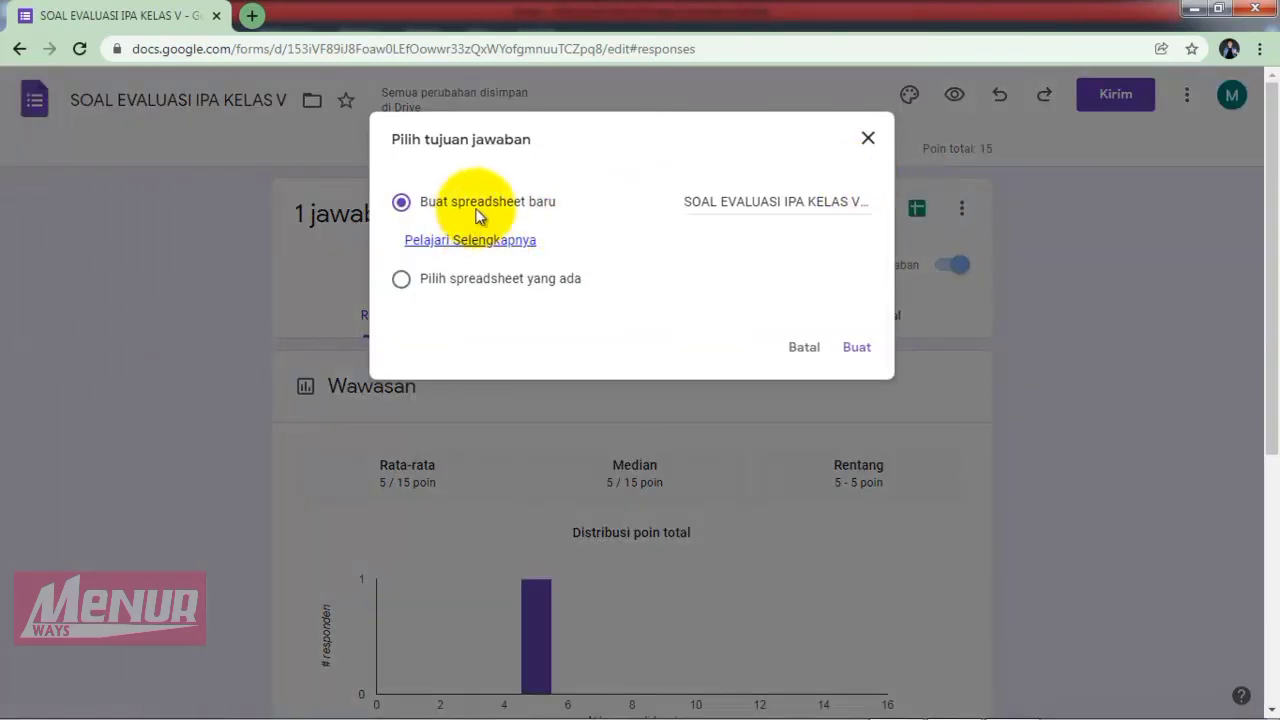
pyautogui.click(855, 352)
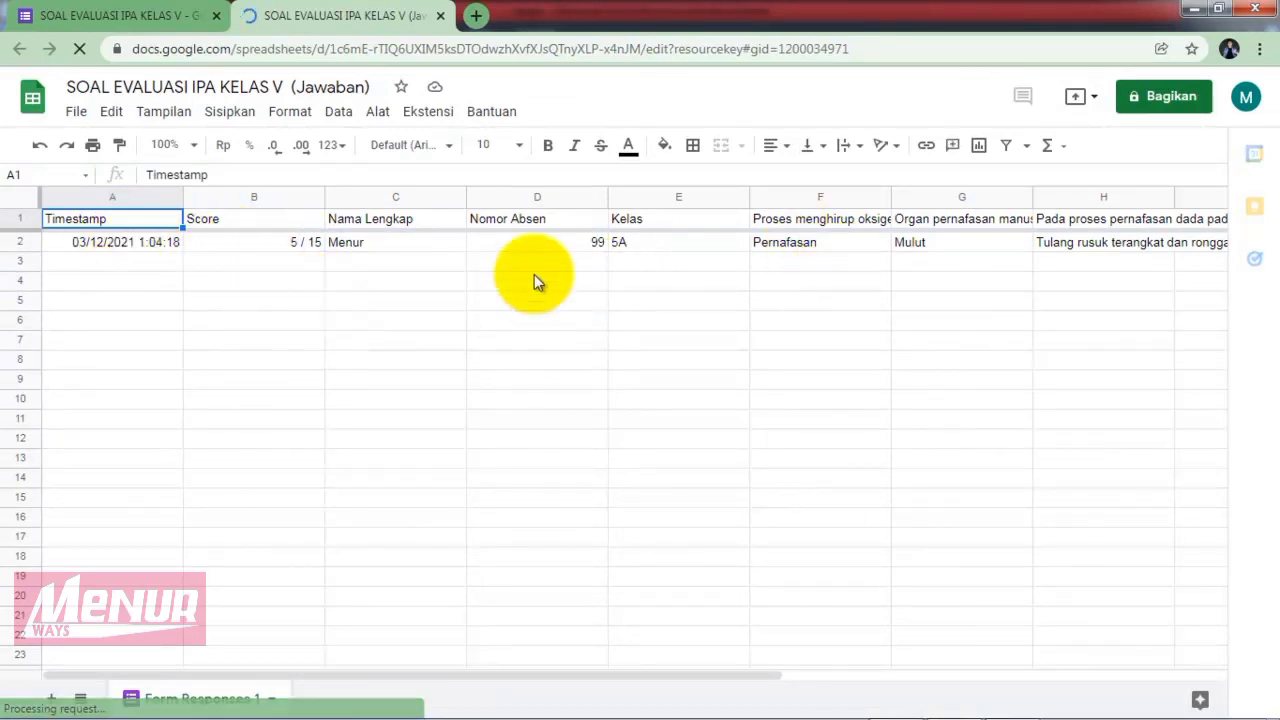
pyautogui.click(247, 237)
pyautogui.click(392, 225)
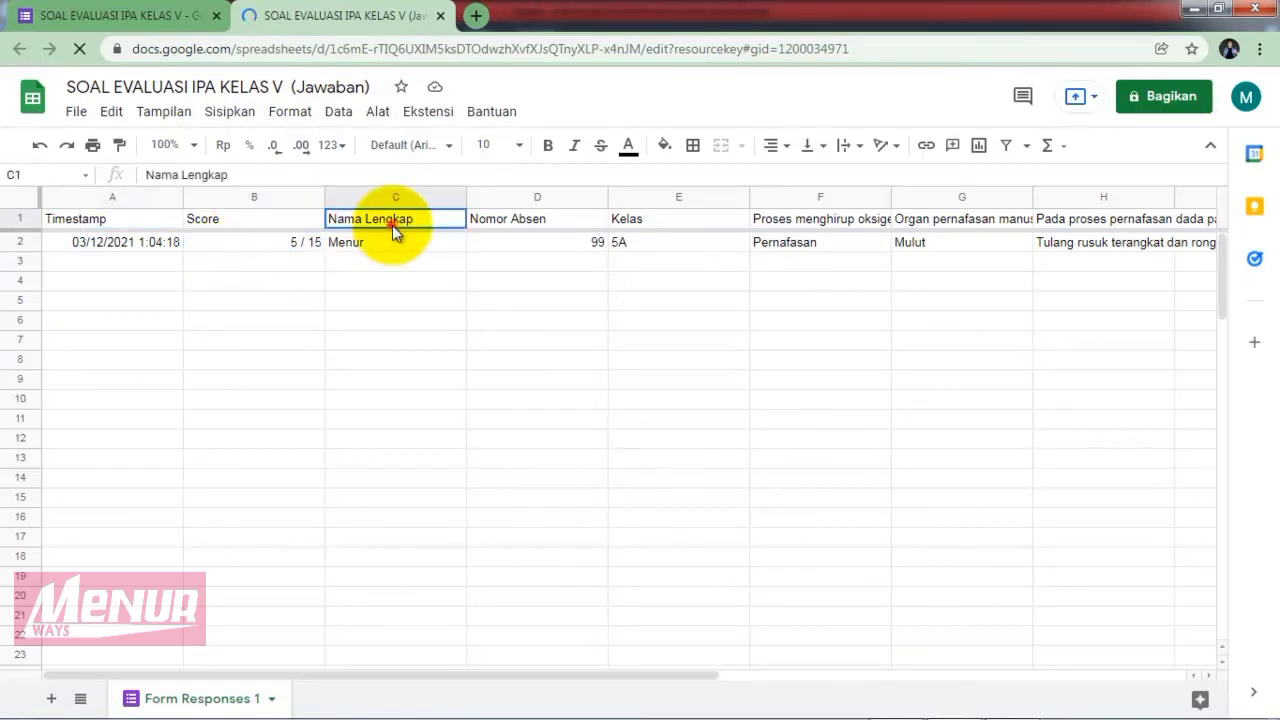
# Inspect the Nomor Absen and question answer columns in the response spreadsheet, and close it to return to the form's responses.
pyautogui.click(528, 224)
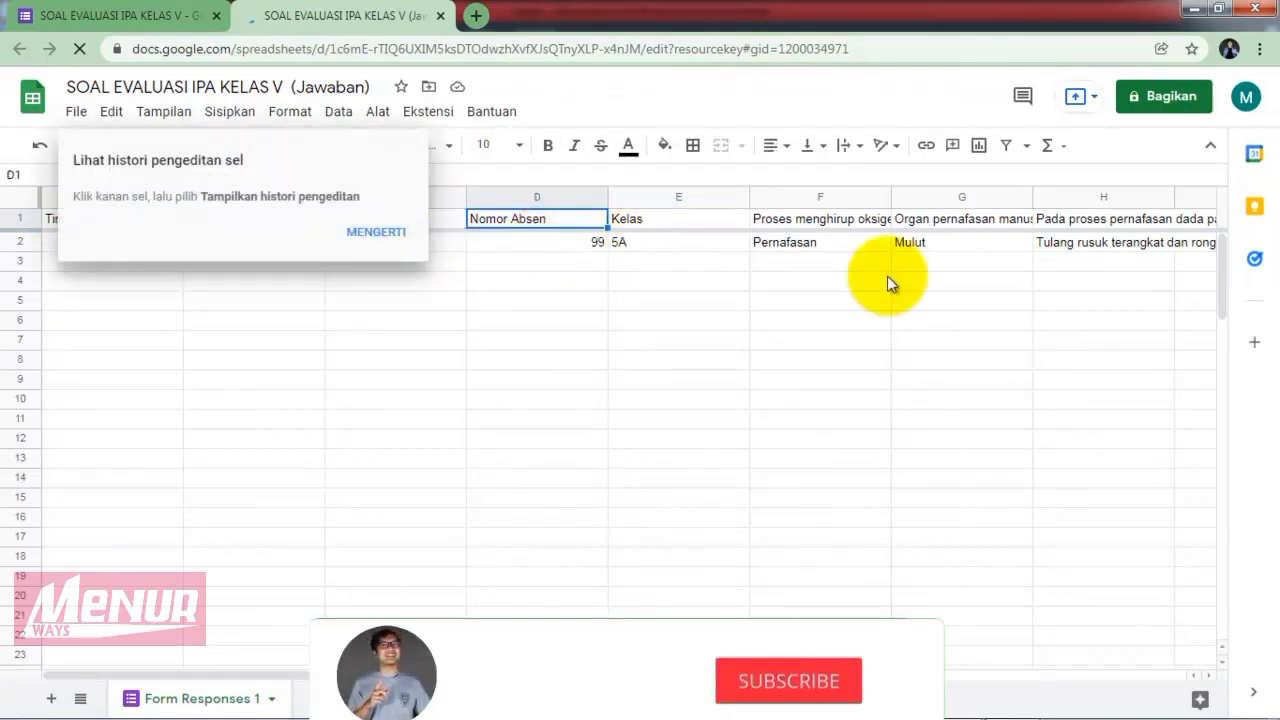
pyautogui.click(1001, 260)
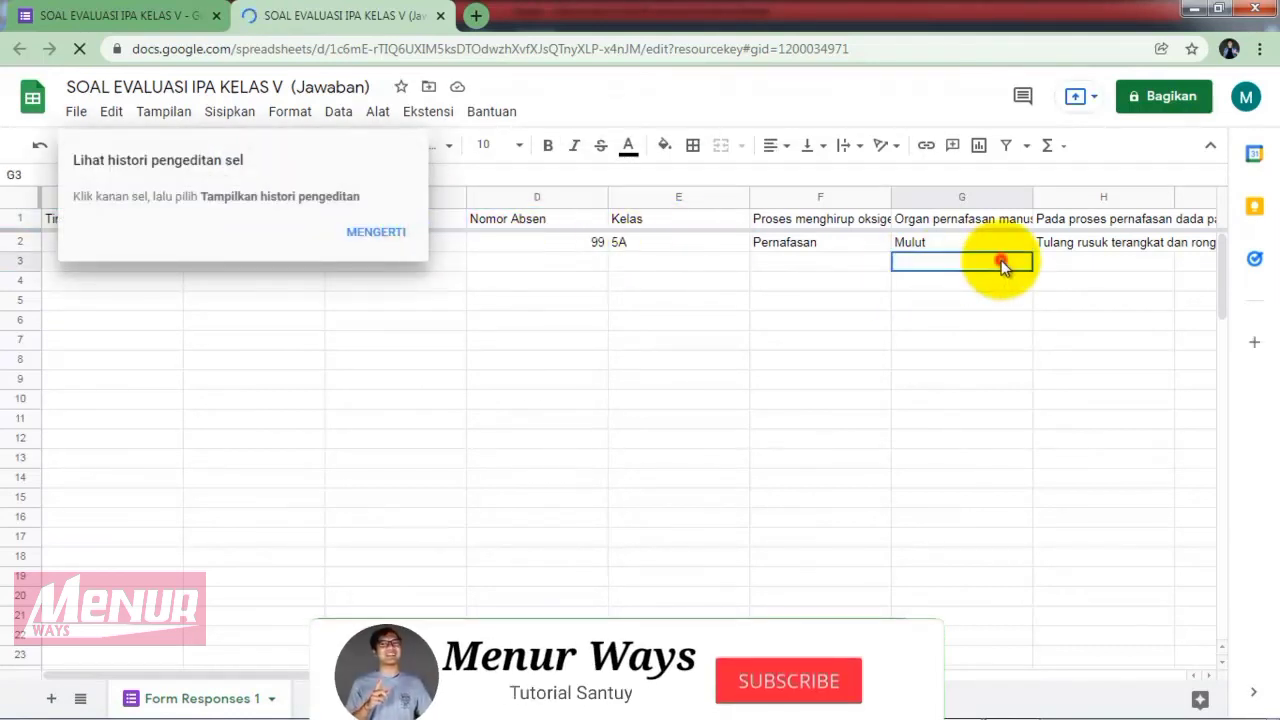
pyautogui.click(354, 234)
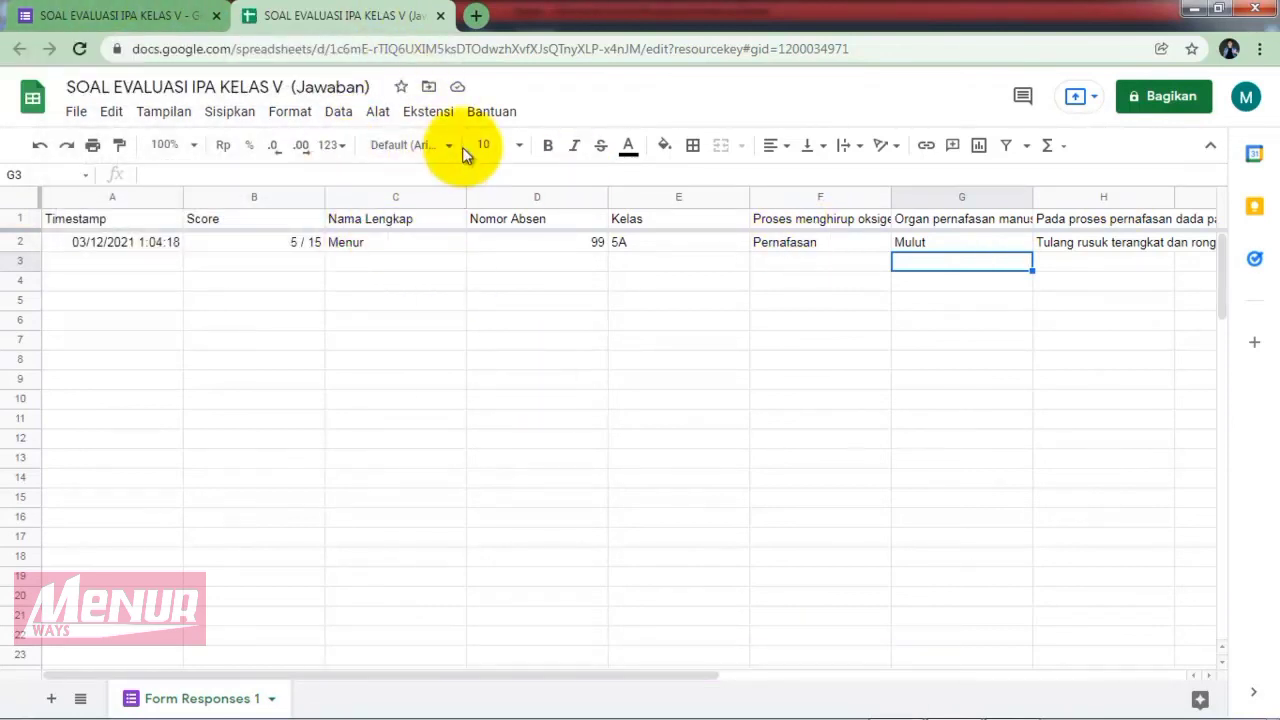
pyautogui.click(443, 16)
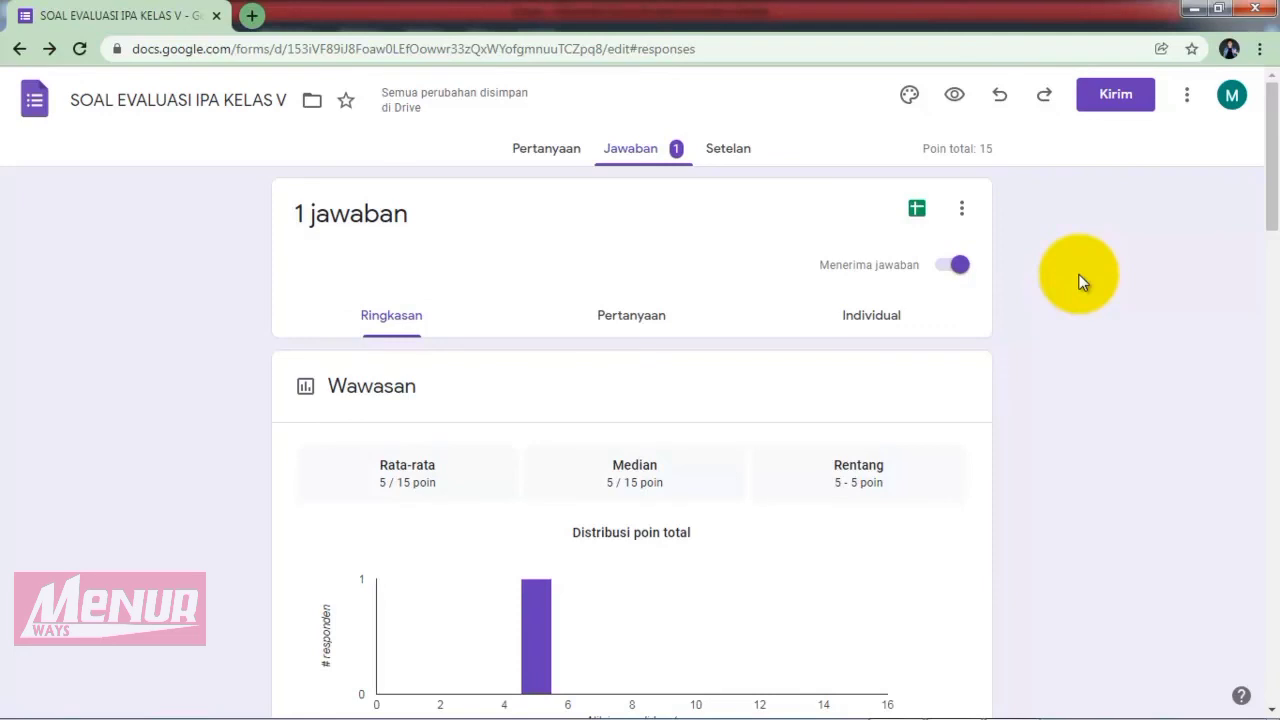
# Download the form's responses as CSV, saving "SOAL EVALUASI IPA KELAS V .csv" as a WinRAR ZIP archive in the KELAS X folder.
pyautogui.click(965, 210)
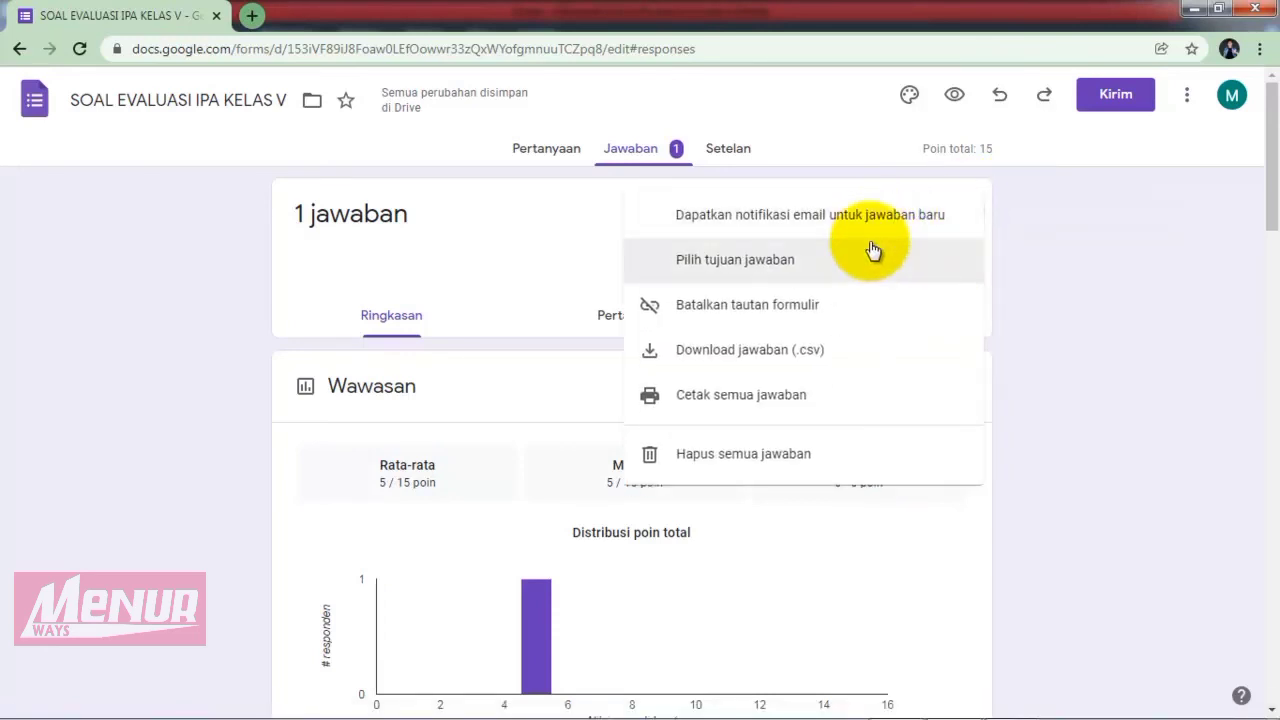
pyautogui.click(1046, 224)
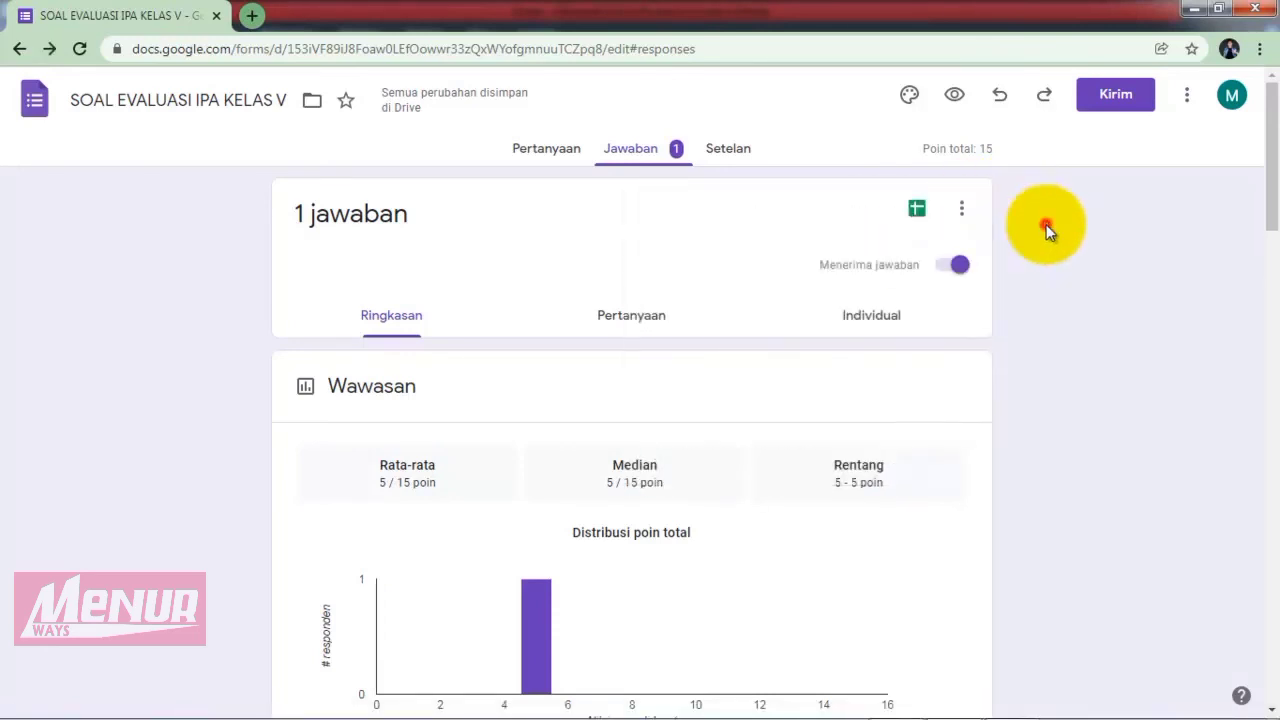
pyautogui.click(965, 212)
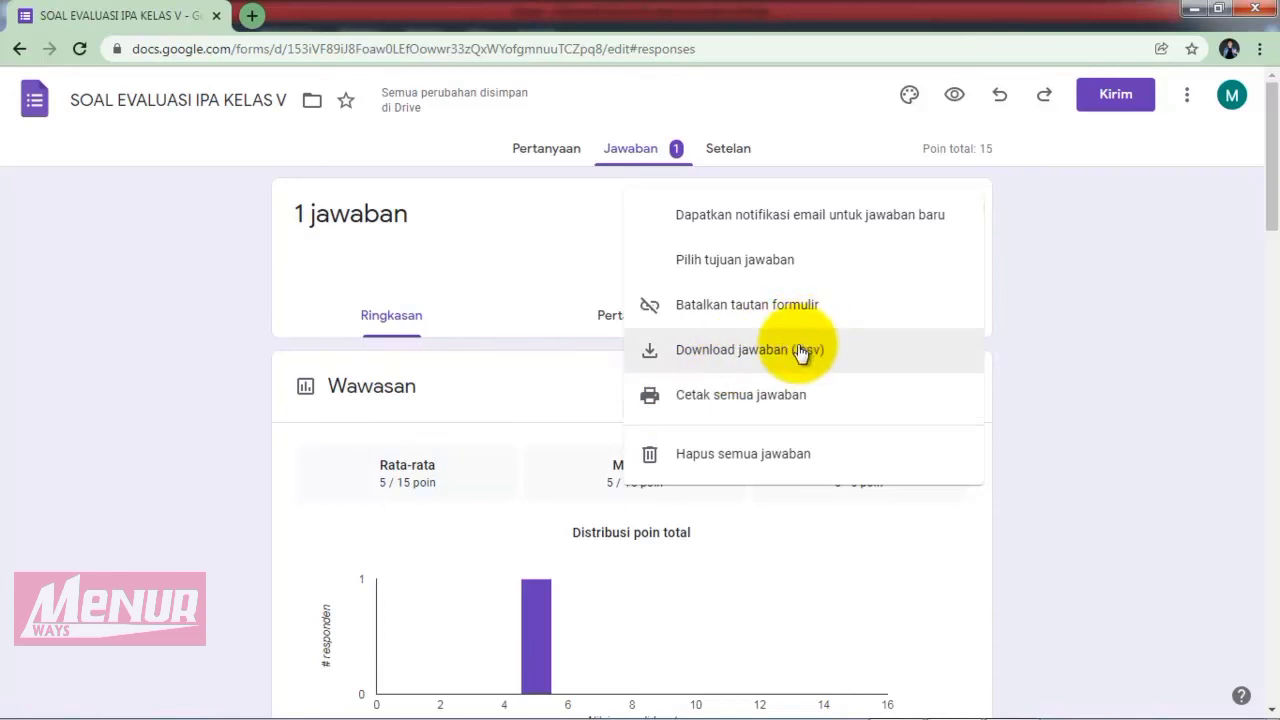
pyautogui.click(713, 358)
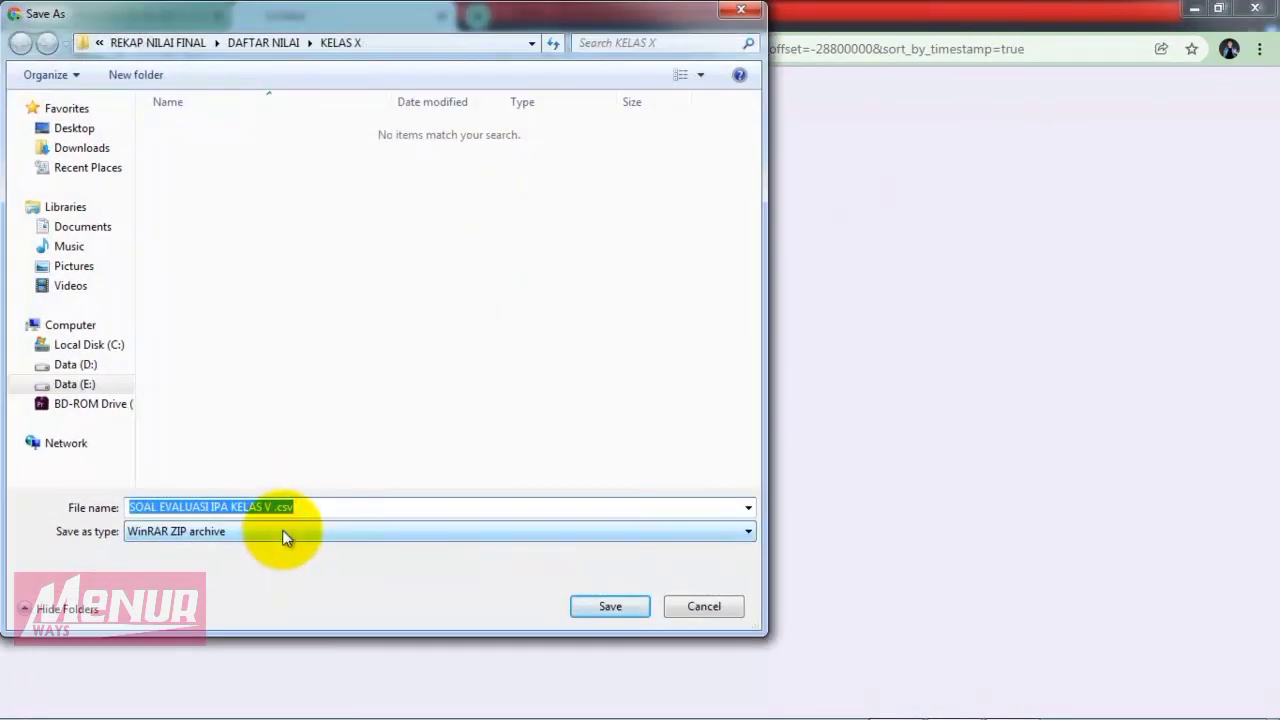
pyautogui.click(282, 532)
pyautogui.click(282, 530)
pyautogui.click(294, 506)
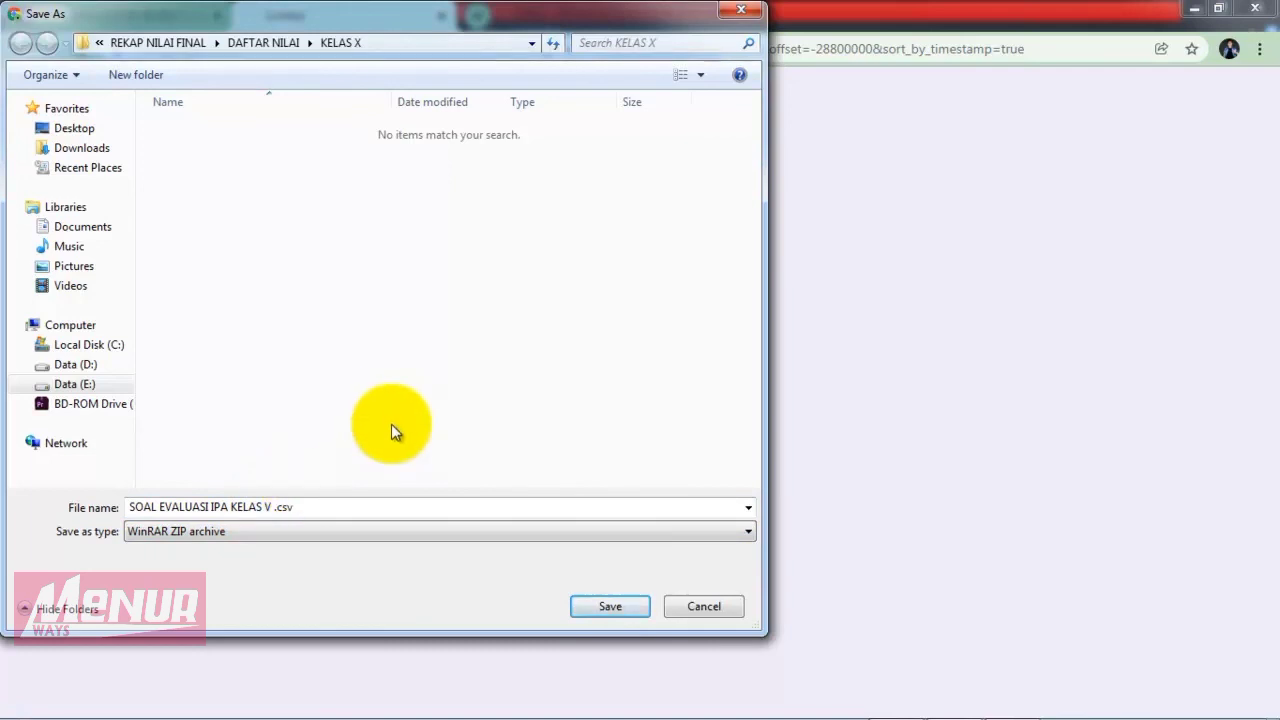
pyautogui.click(608, 606)
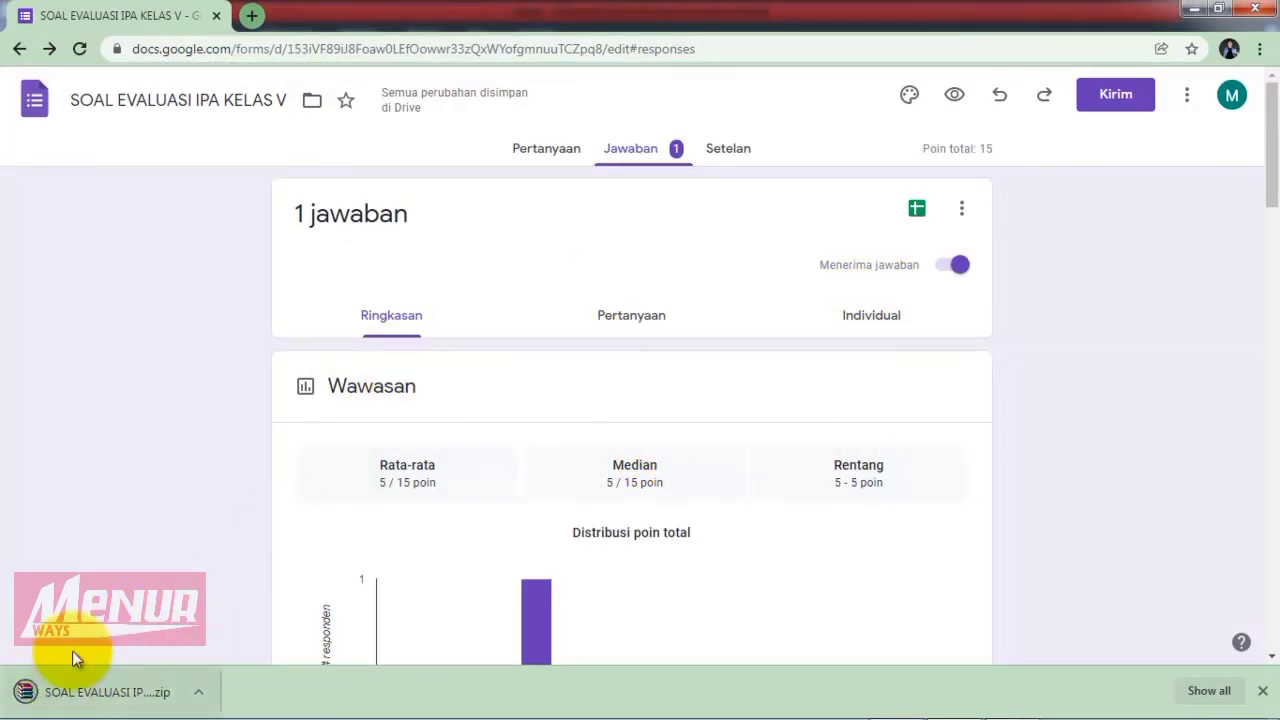
# Show the downloaded archive in its folder and open its CSV file in Excel, dismissing the Office activation wizard.
pyautogui.click(198, 691)
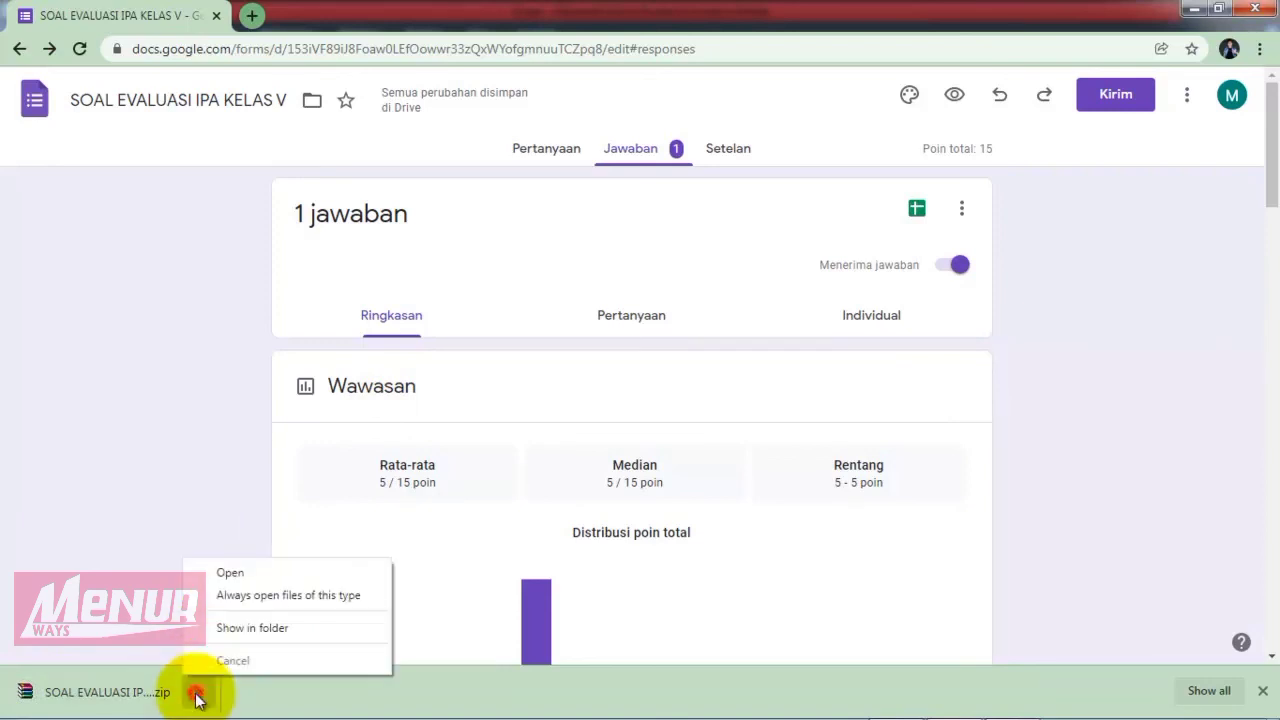
pyautogui.click(242, 628)
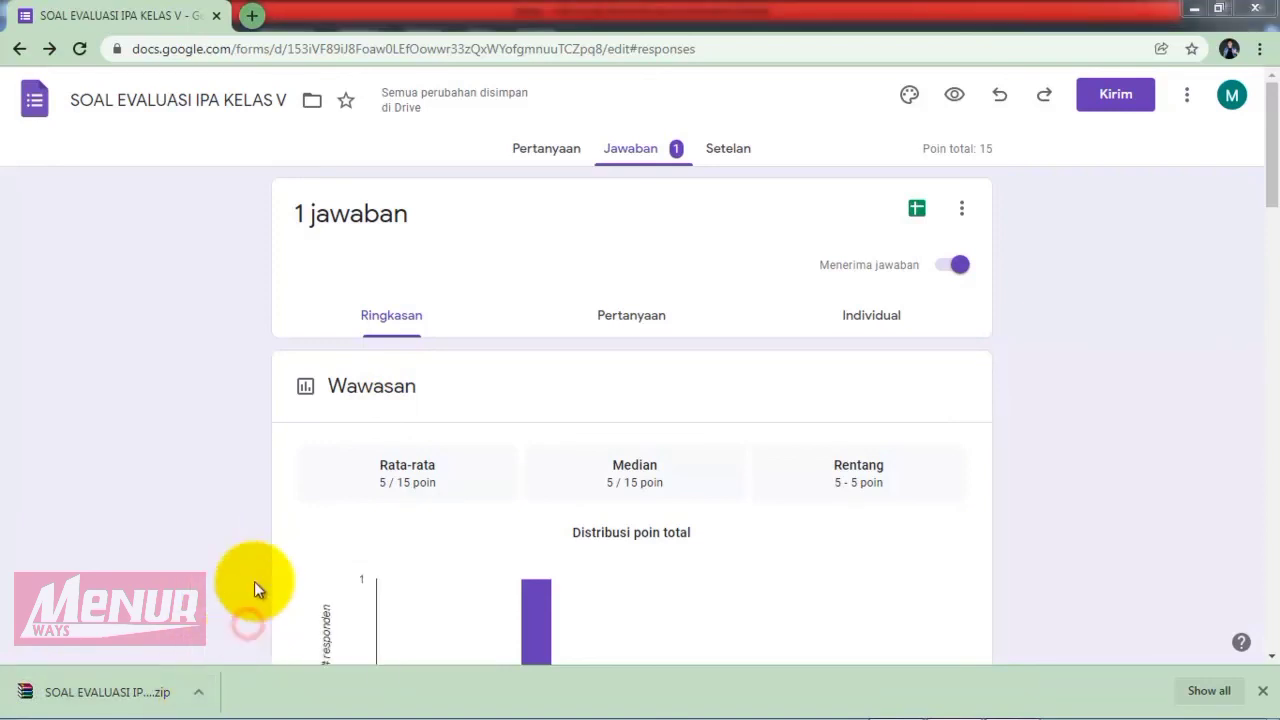
pyautogui.doubleClick(304, 130)
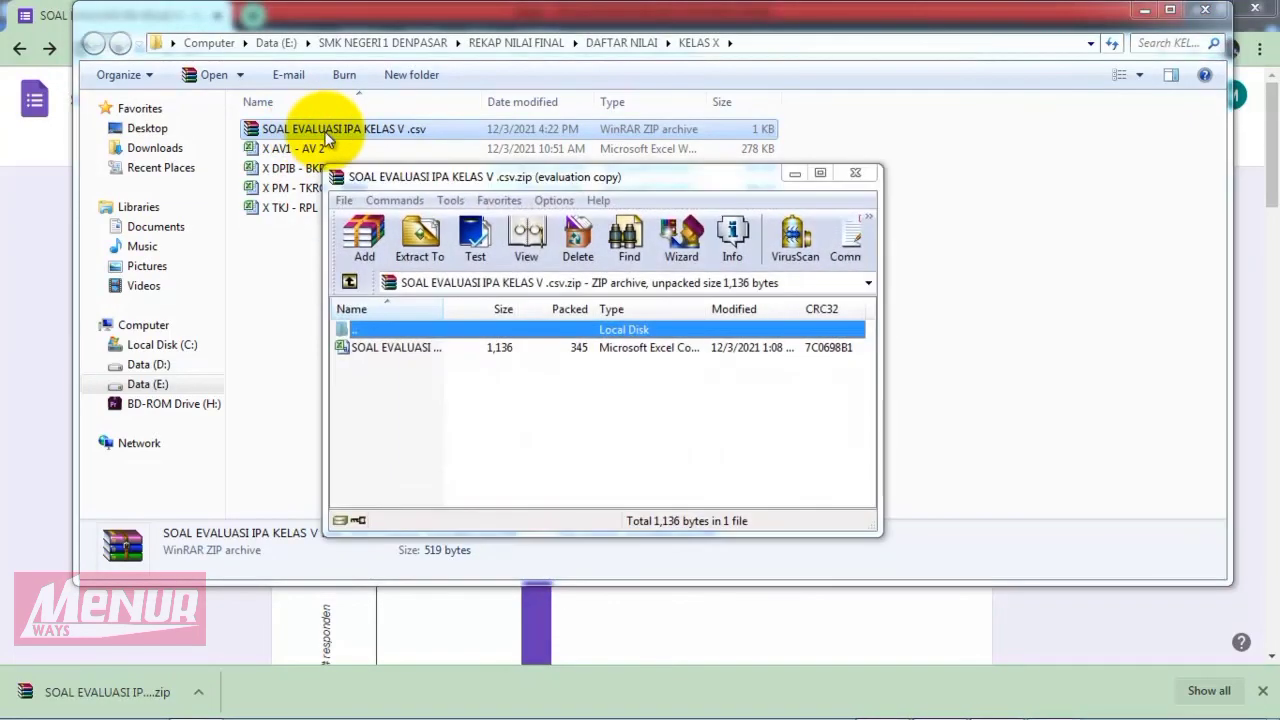
pyautogui.doubleClick(371, 345)
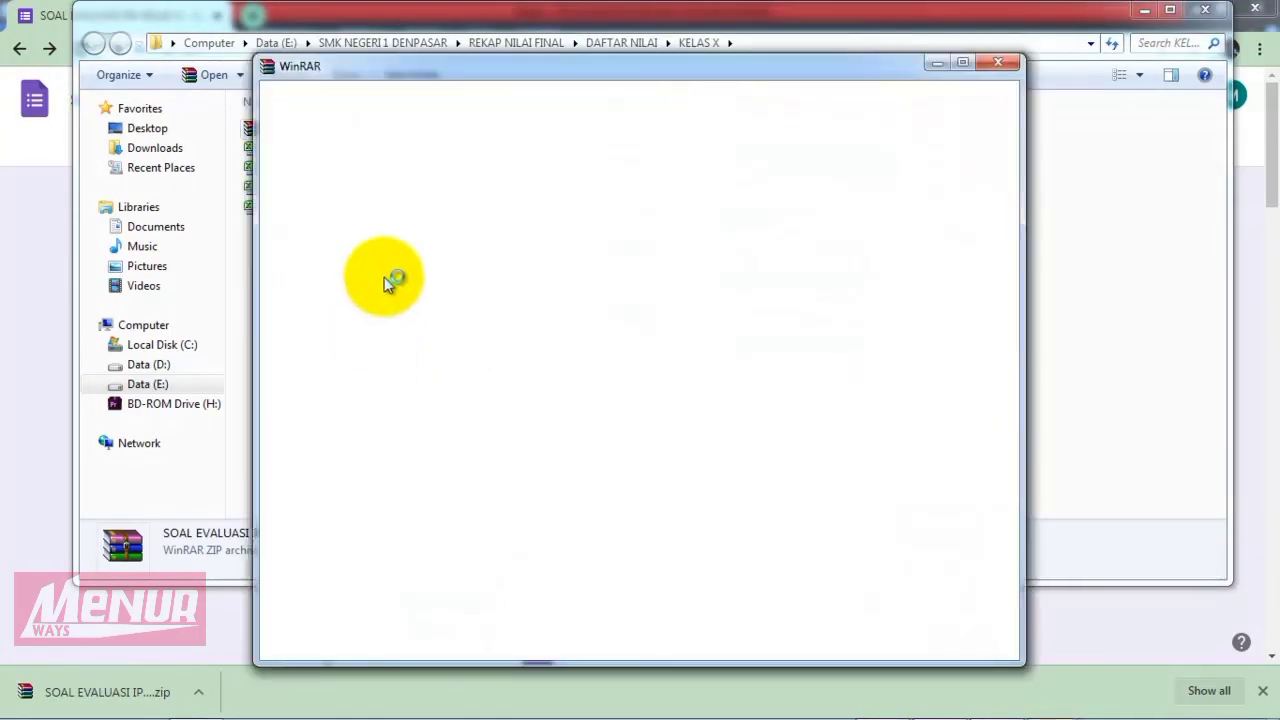
pyautogui.click(995, 63)
pyautogui.doubleClick(424, 346)
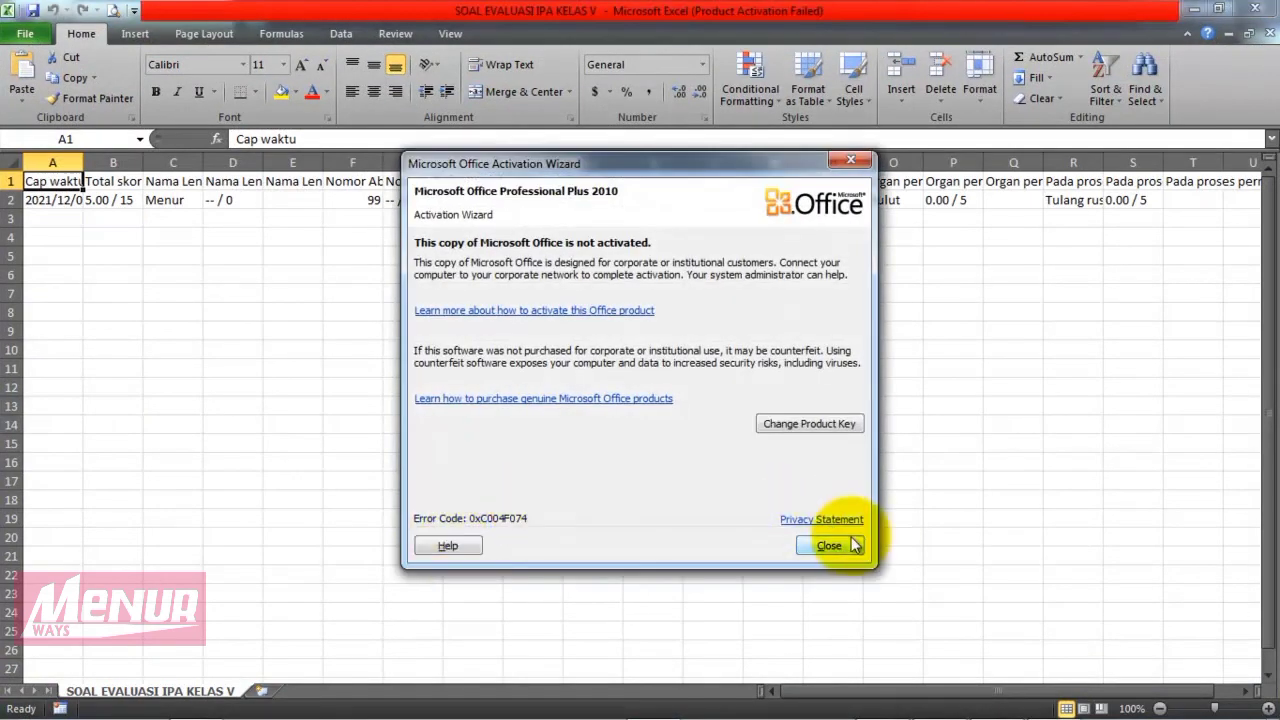
pyautogui.click(829, 546)
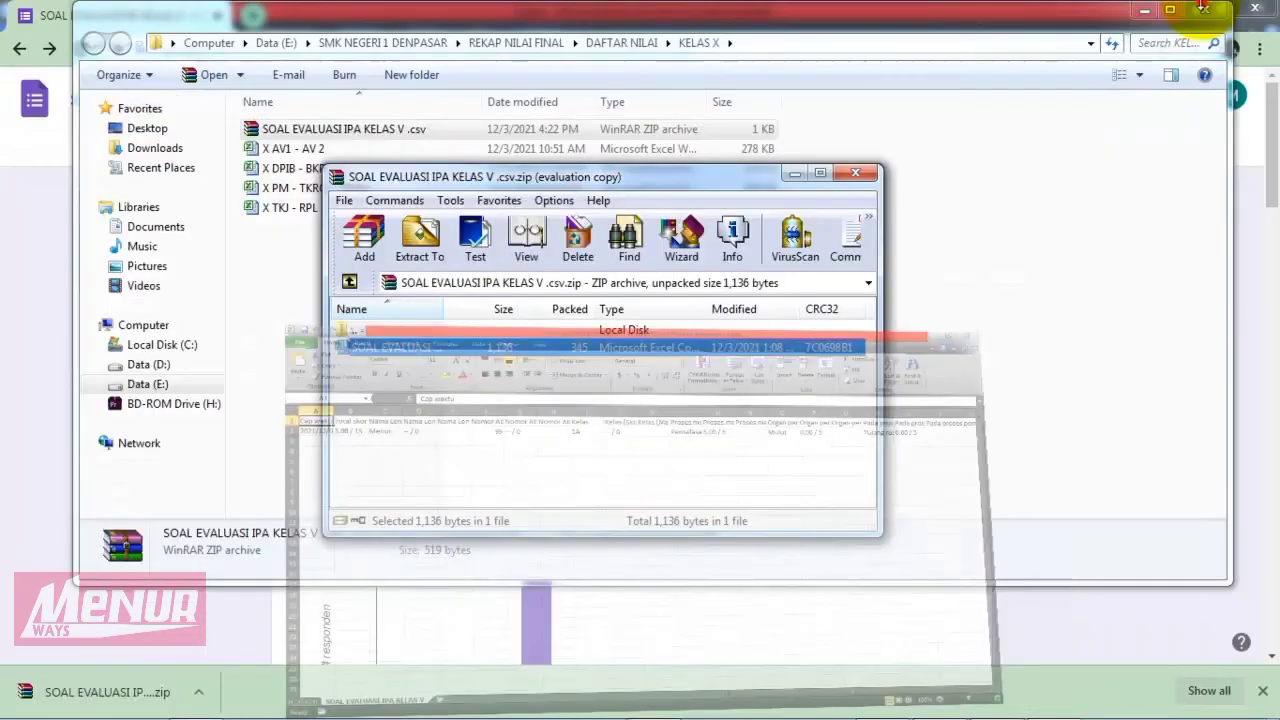
# Put away the Excel, folder and archive windows, and return to the form's questions in the browser.
pyautogui.click(1196, 9)
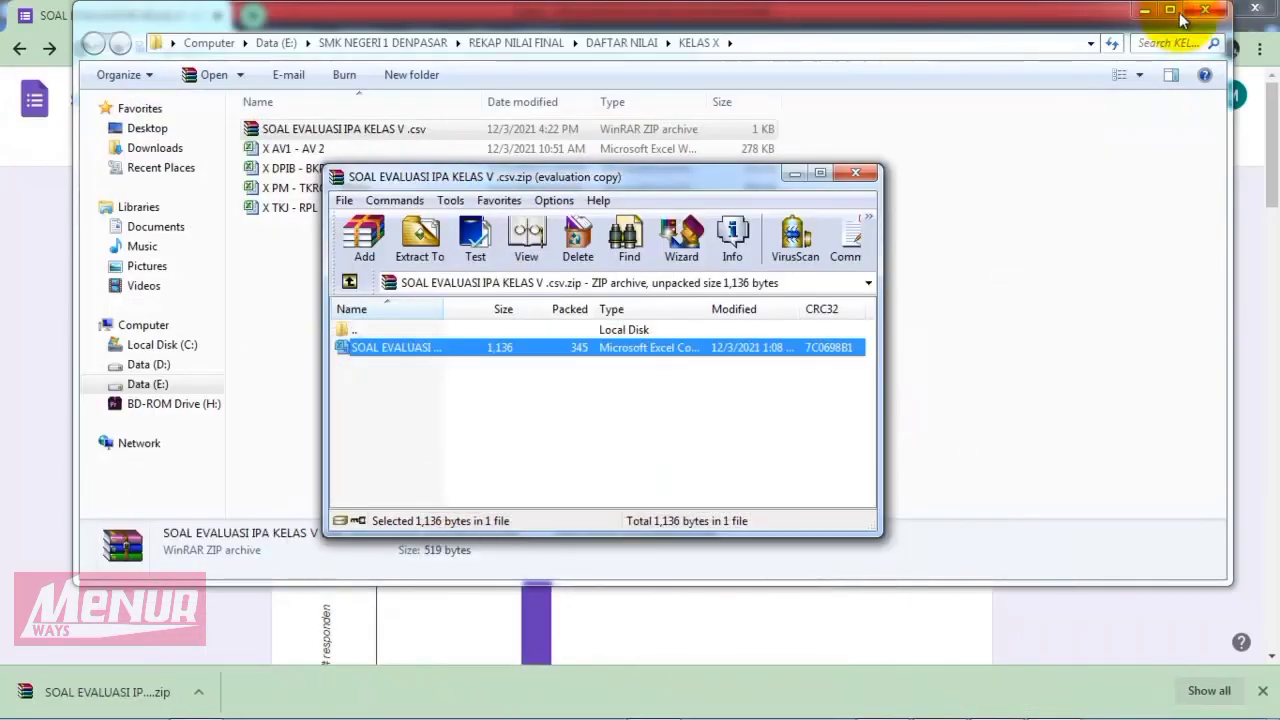
pyautogui.click(1181, 16)
pyautogui.click(798, 178)
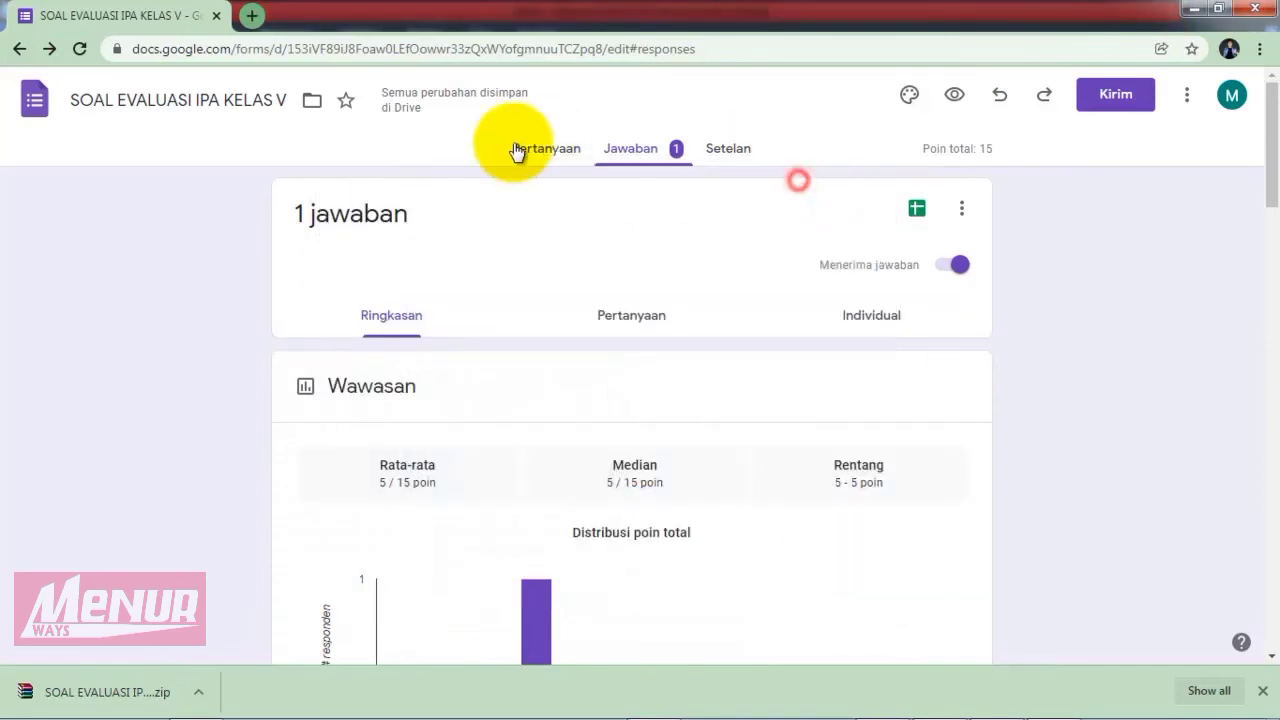
pyautogui.click(517, 150)
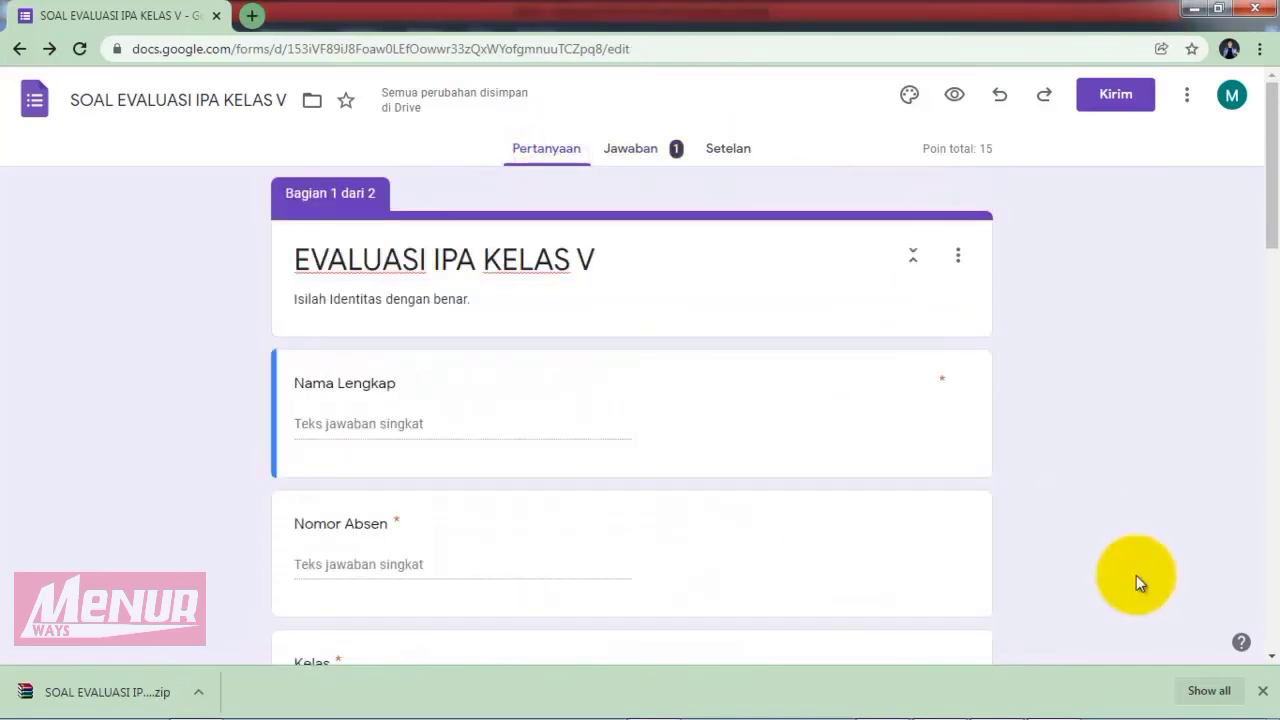